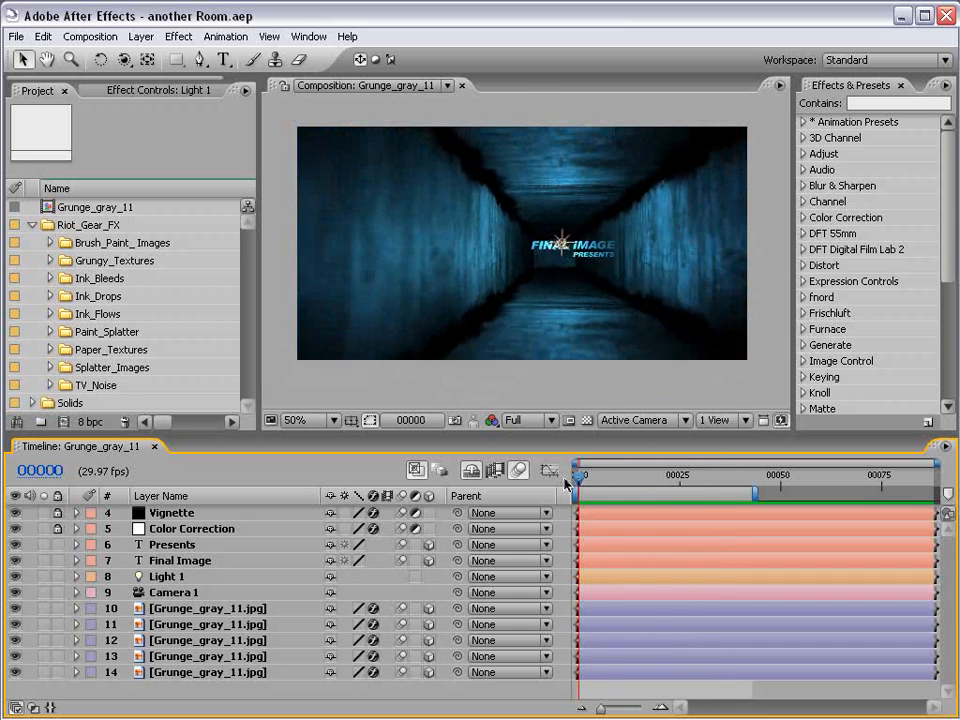
Step: Preview the finished room animation and scrub the Grunge_gray_11 composition to frame 34
{"action": "key", "text": "space"}
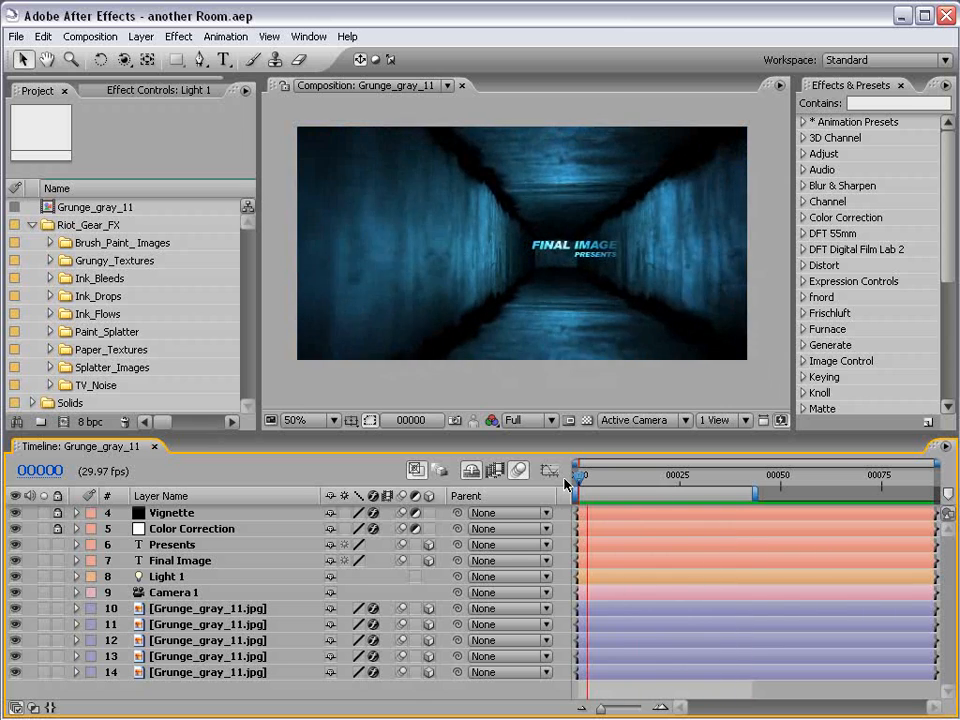
{"action": "left_click_drag", "start_coordinate": [566, 485], "coordinate": [718, 482]}
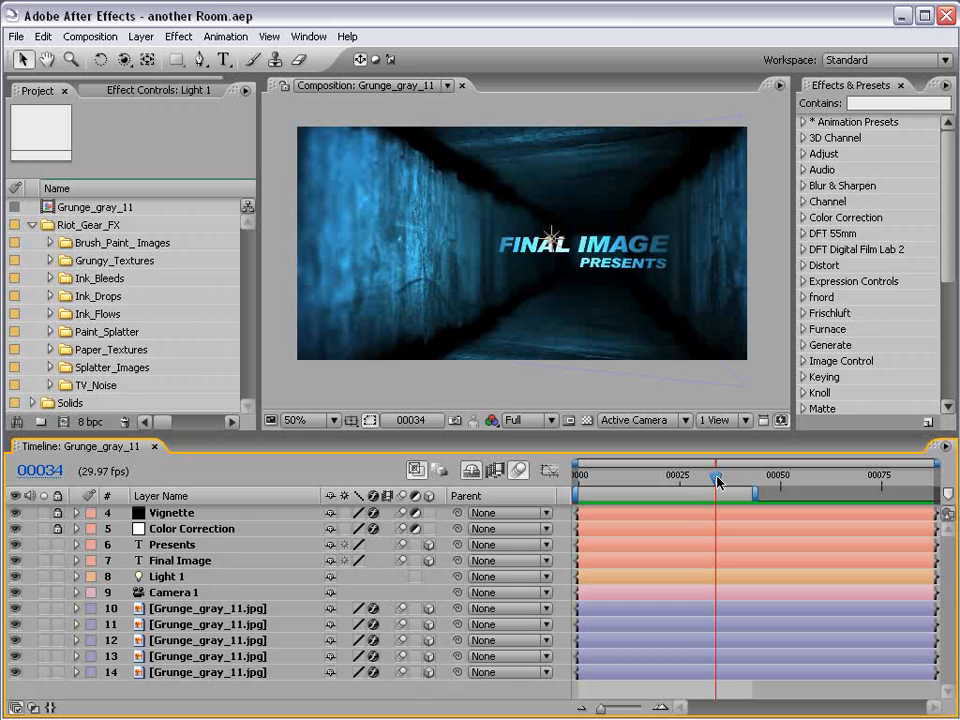
{"action": "left_click", "coordinate": [480, 386]}
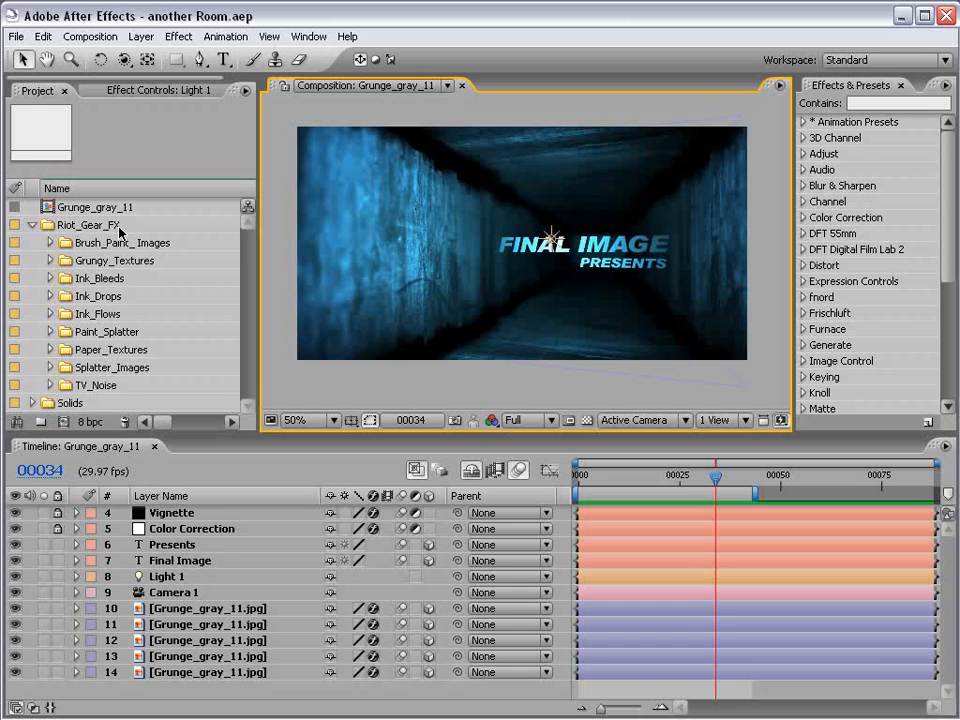
Step: Find Grunge_gray_11.jpg in the low-resolution Grayscale folder of Grungy_Textures and view it as footage
{"action": "left_click", "coordinate": [50, 260]}
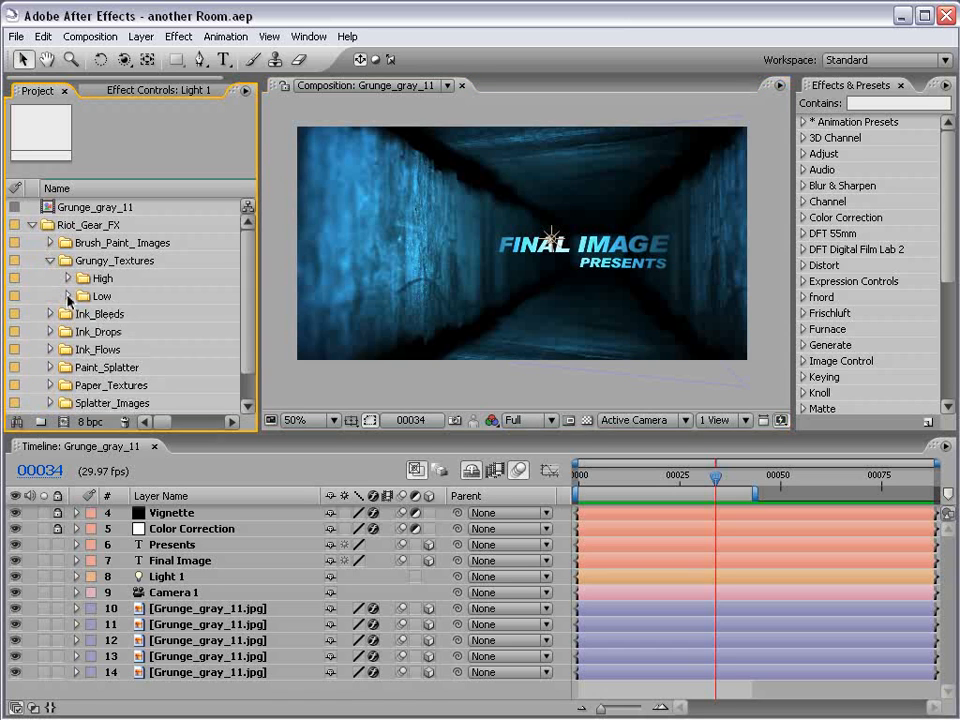
{"action": "left_click", "coordinate": [68, 296]}
{"action": "left_click", "coordinate": [86, 332]}
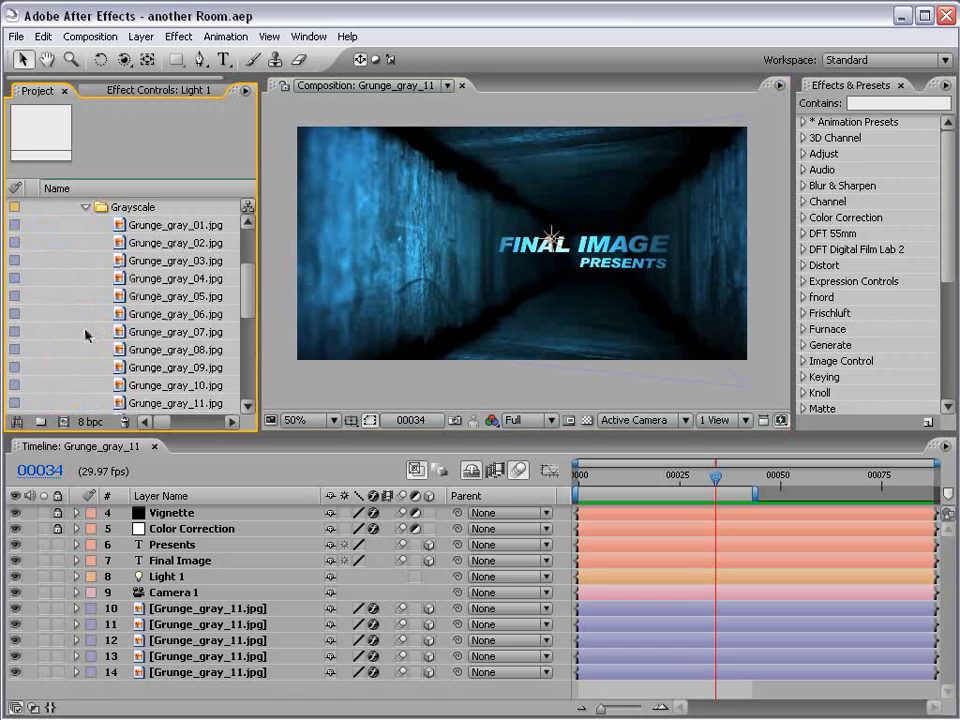
{"action": "left_click_drag", "start_coordinate": [248, 306], "coordinate": [250, 318]}
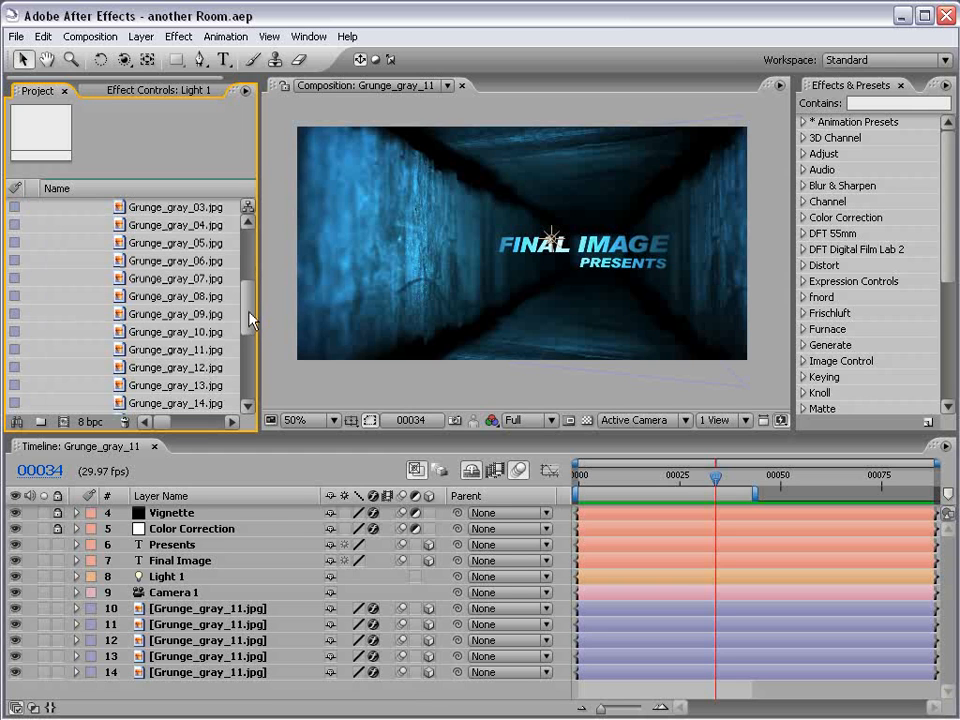
{"action": "left_click", "coordinate": [133, 350]}
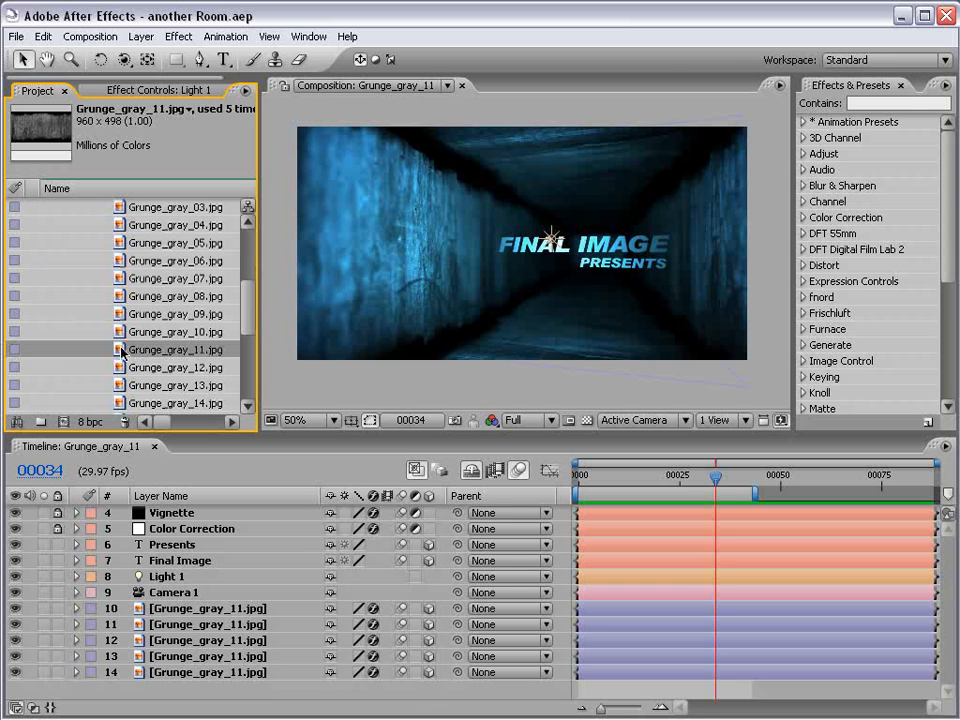
{"action": "double_click", "coordinate": [133, 350]}
{"action": "key", "text": "comma"}
{"action": "key", "text": "comma"}
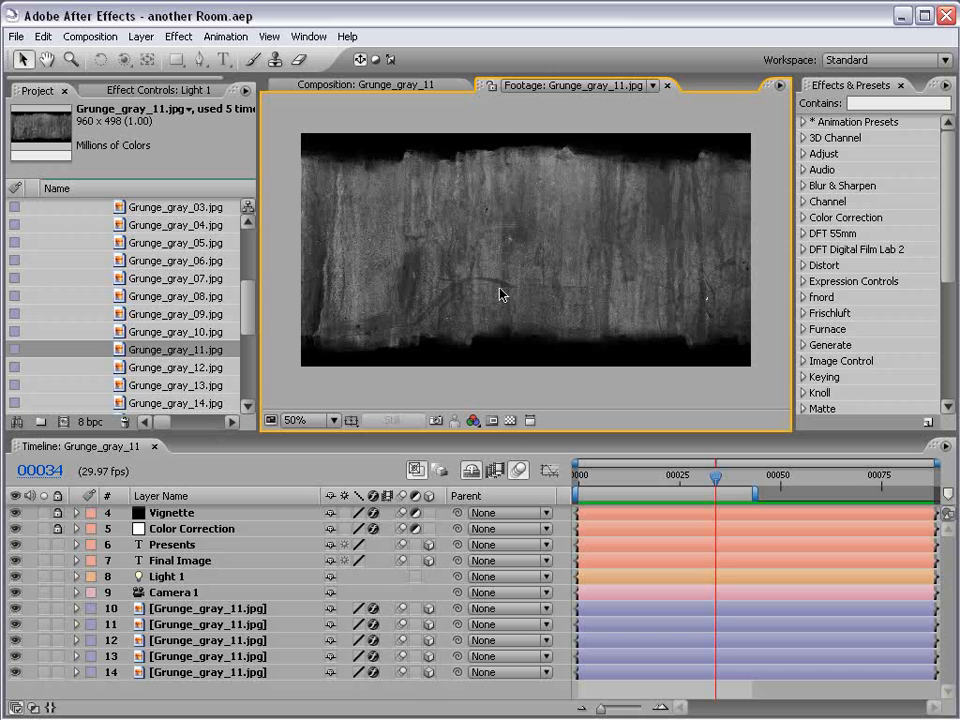
{"action": "scroll", "coordinate": [449, 239], "scroll_direction": "up", "scroll_amount": 1}
{"action": "scroll", "coordinate": [447, 246], "scroll_direction": "down", "scroll_amount": 1}
Step: Create a new composition from Grunge_gray_11.jpg and make its layer 3D
{"action": "left_click_drag", "start_coordinate": [183, 357], "coordinate": [66, 422]}
{"action": "left_click", "coordinate": [645, 590]}
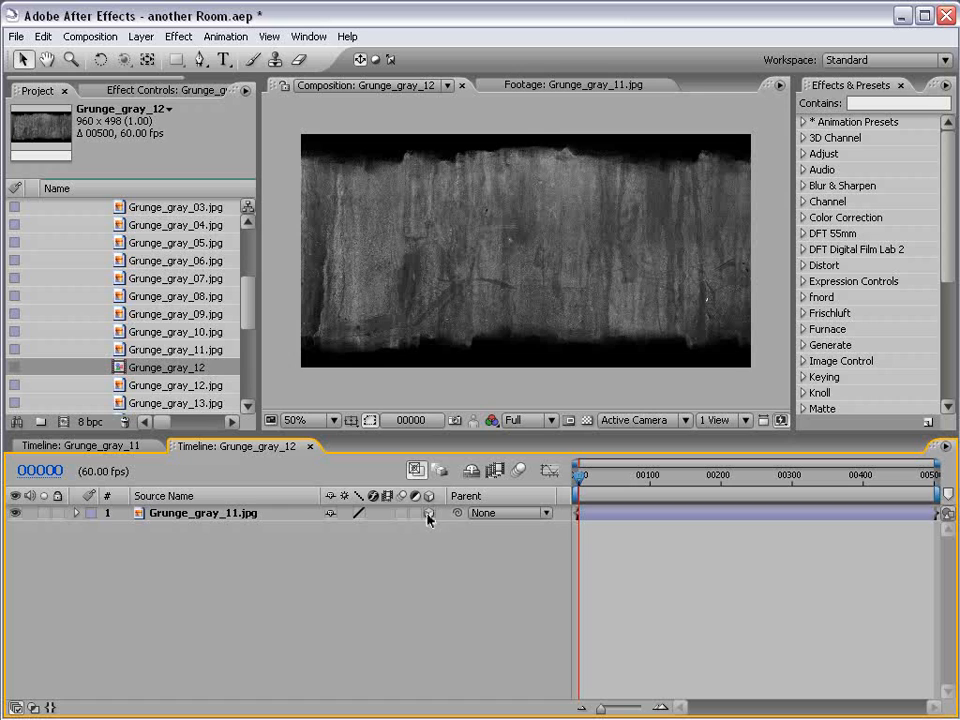
{"action": "left_click", "coordinate": [613, 514]}
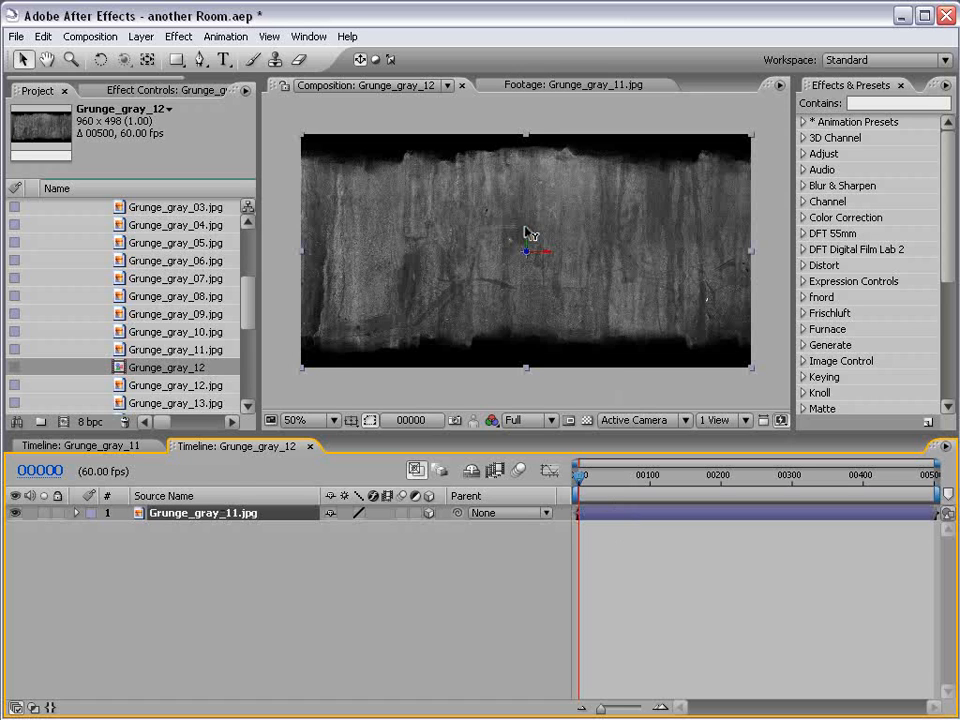
Step: Reveal the texture layer's rotation properties and rotate it edge-on to an orientation of 0°, 270°, 0°
{"action": "key", "text": "w"}
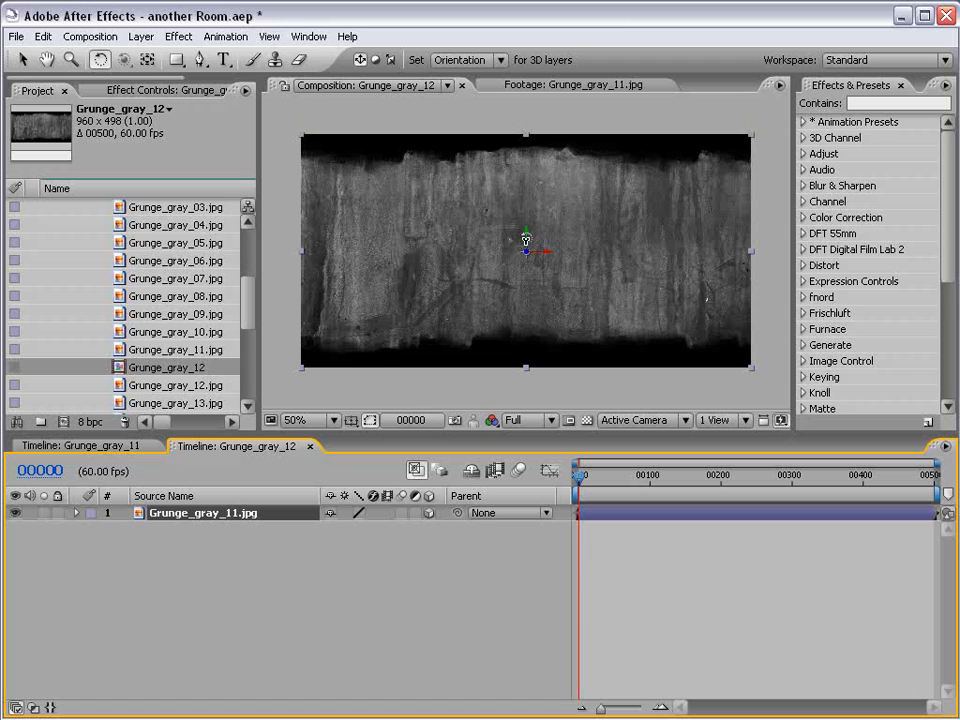
{"action": "key", "text": "r"}
{"action": "key", "text": "r"}
{"action": "key", "text": "r"}
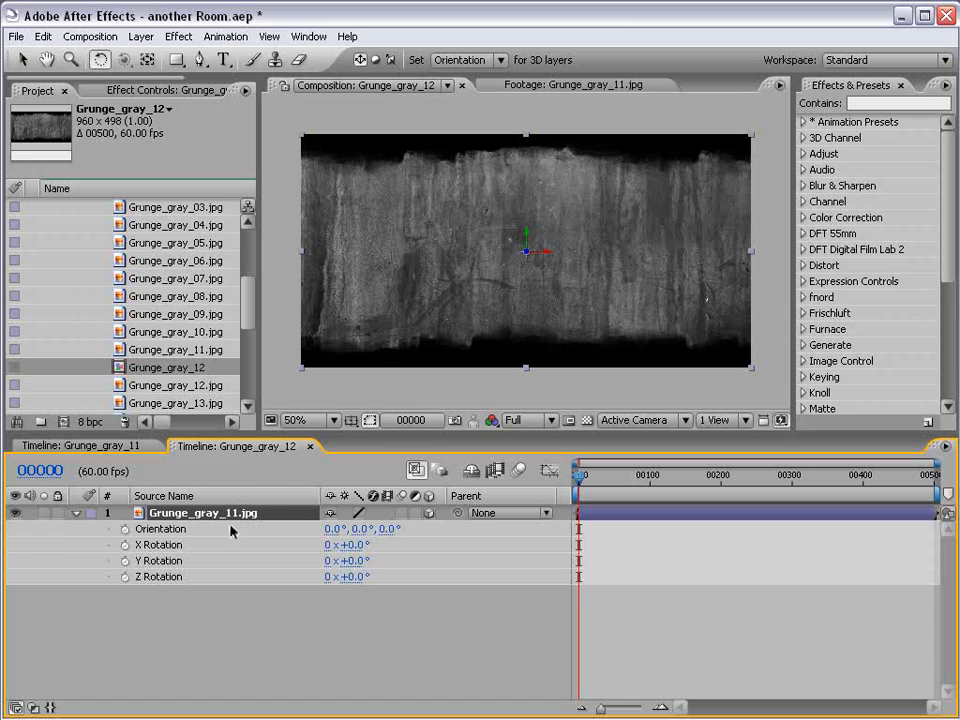
{"action": "left_click", "coordinate": [20, 60]}
{"action": "left_click_drag", "start_coordinate": [527, 241], "coordinate": [553, 240]}
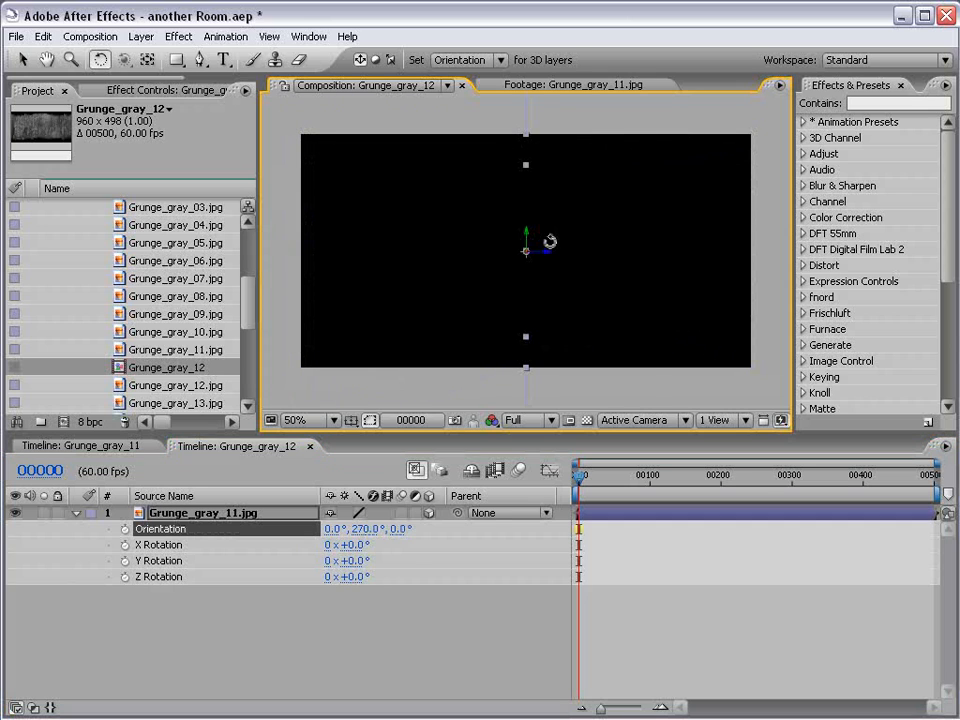
Step: Move the rotated texture layer along its Z axis to the left side of the frame as the left wall
{"action": "key", "text": "v"}
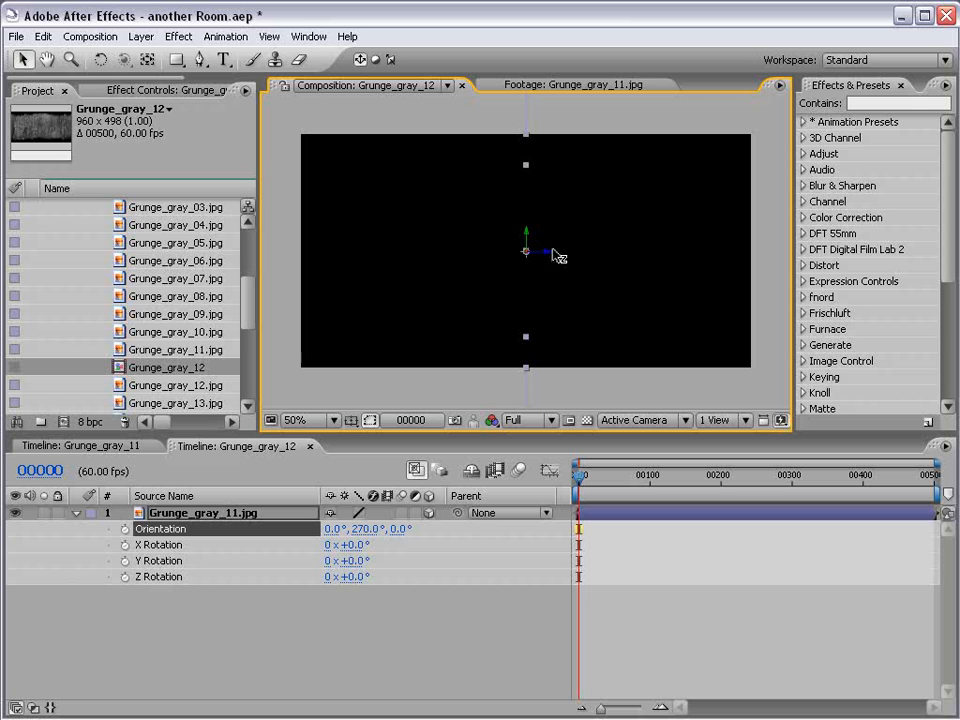
{"action": "left_click_drag", "start_coordinate": [545, 252], "coordinate": [392, 257]}
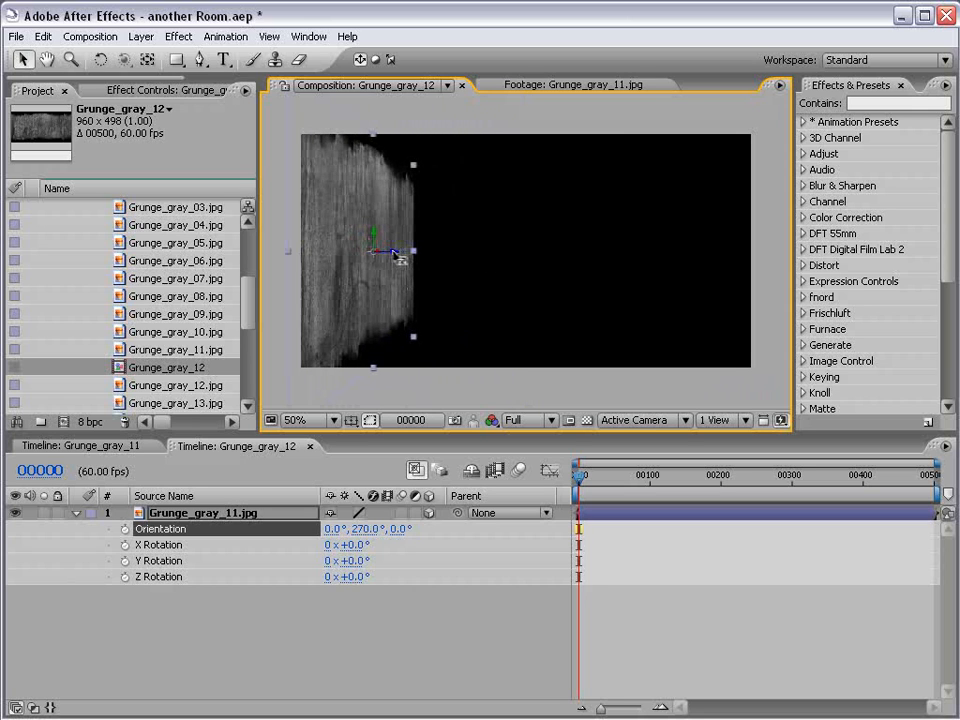
{"action": "left_click", "coordinate": [260, 598]}
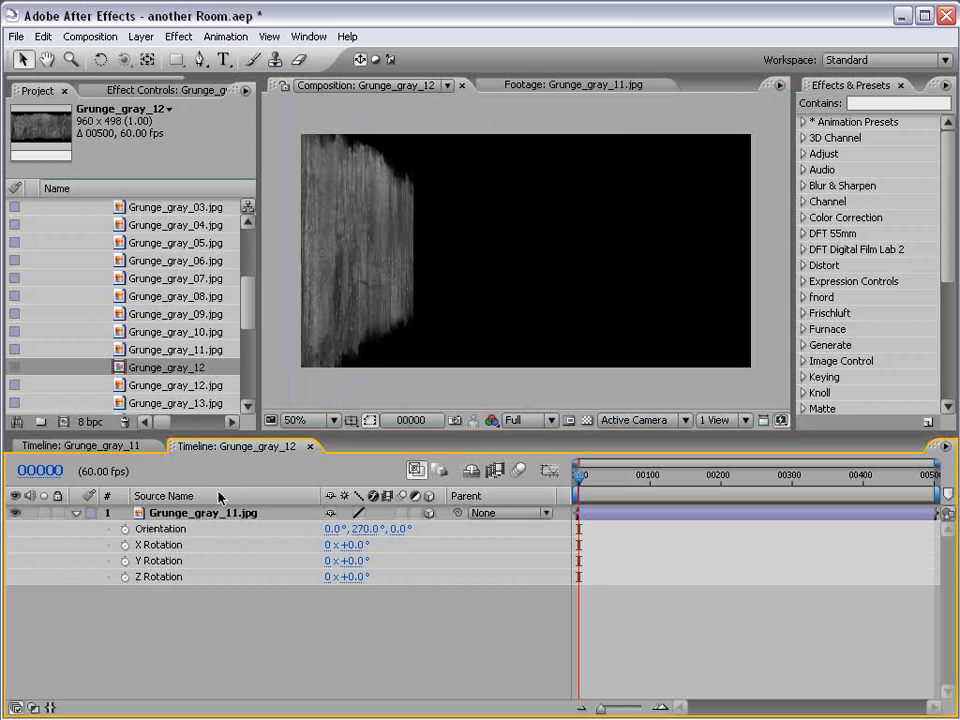
Step: Duplicate the left wall layer and move the copy across to the right side as the opposite wall
{"action": "left_click", "coordinate": [216, 517]}
{"action": "left_click", "coordinate": [43, 36]}
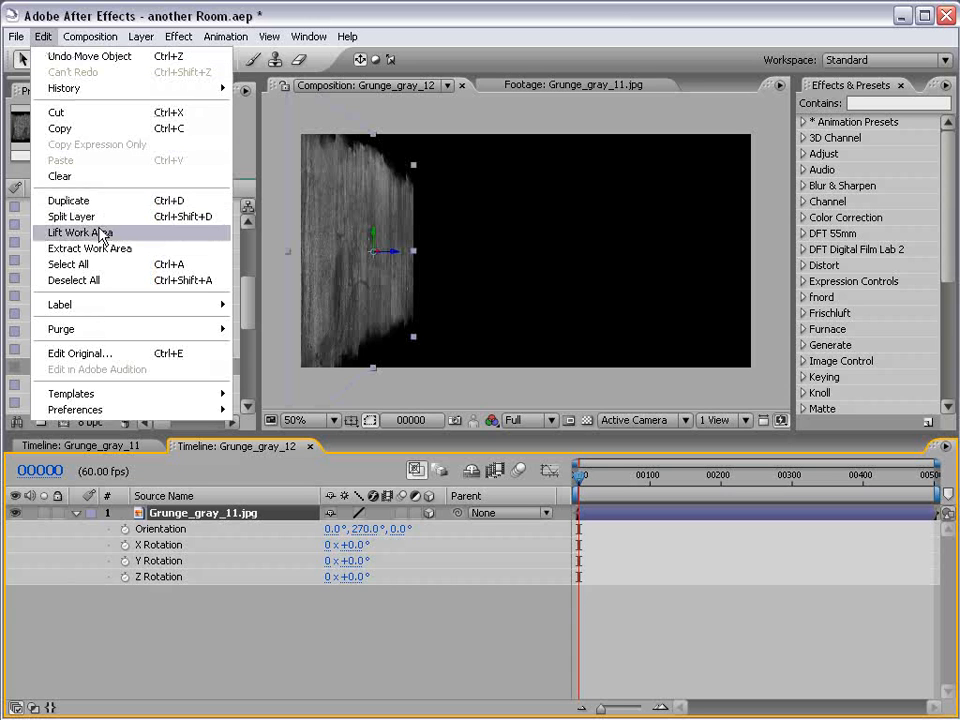
{"action": "left_click", "coordinate": [85, 204]}
{"action": "left_click_drag", "start_coordinate": [392, 255], "coordinate": [708, 259]}
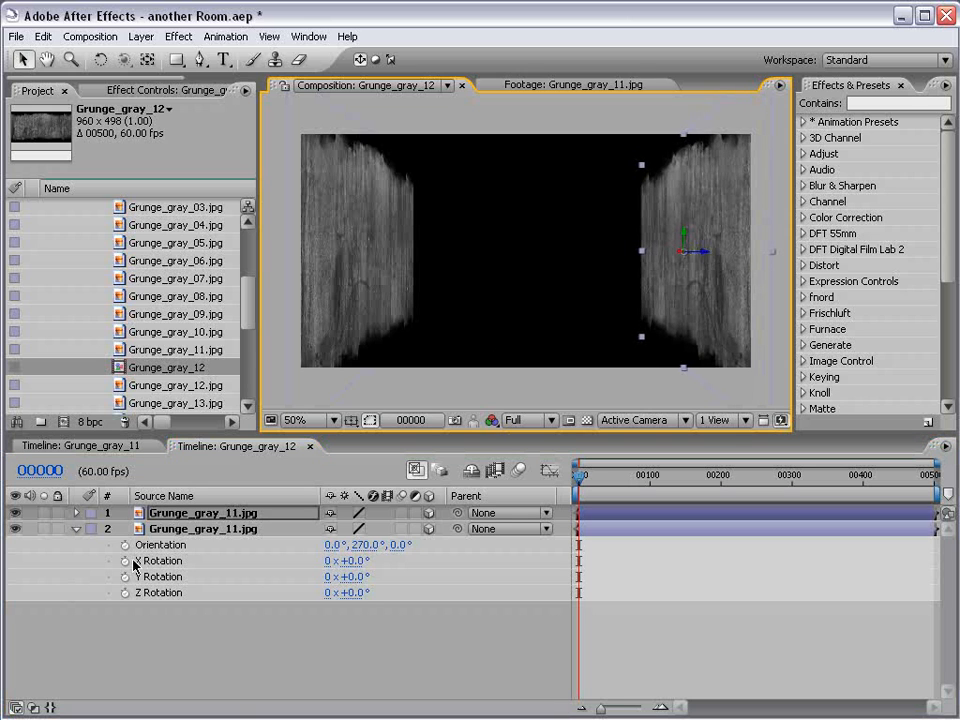
Step: Duplicate the right wall, rotate the copy to lie flat, and centre it low between the walls as the floor
{"action": "left_click", "coordinate": [218, 515]}
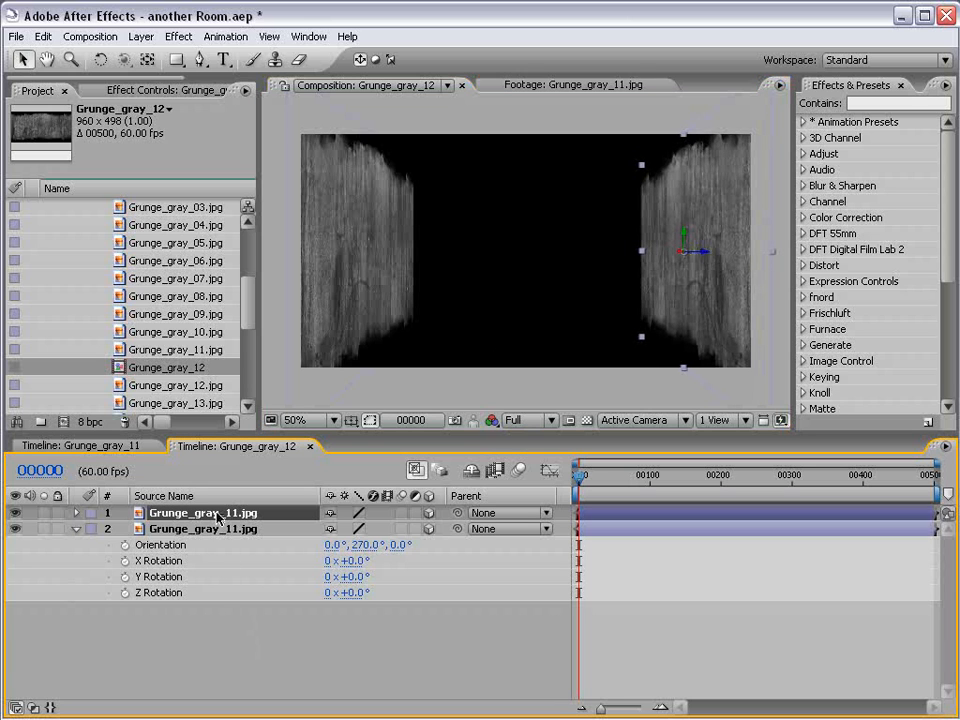
{"action": "key", "text": "ctrl+d"}
{"action": "key", "text": "w"}
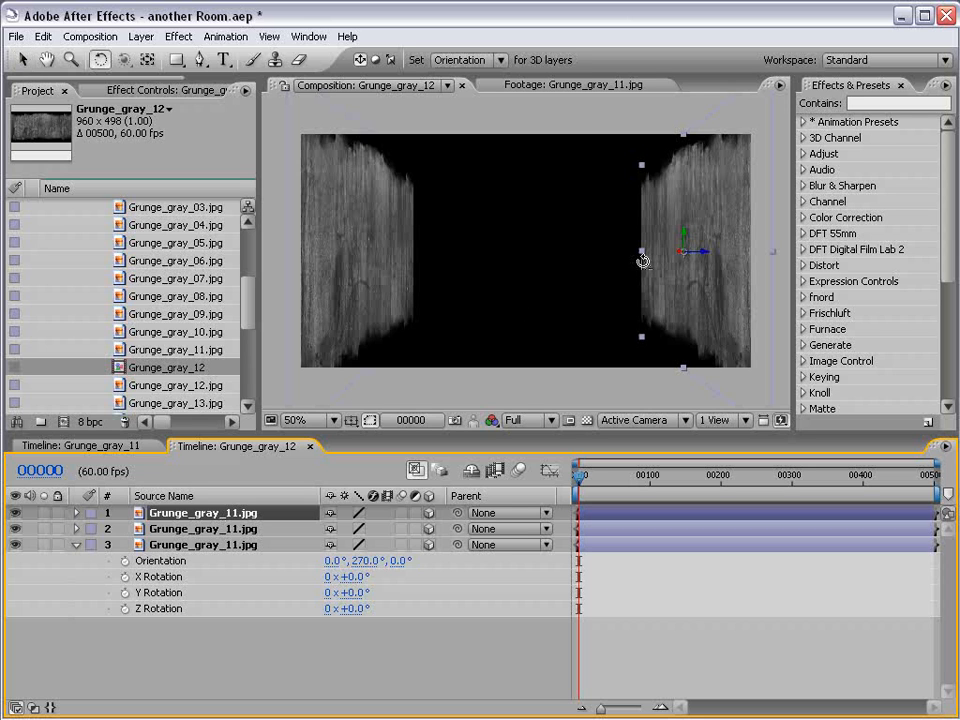
{"action": "left_click_drag", "start_coordinate": [696, 251], "coordinate": [663, 283]}
{"action": "key", "text": "ctrl+z"}
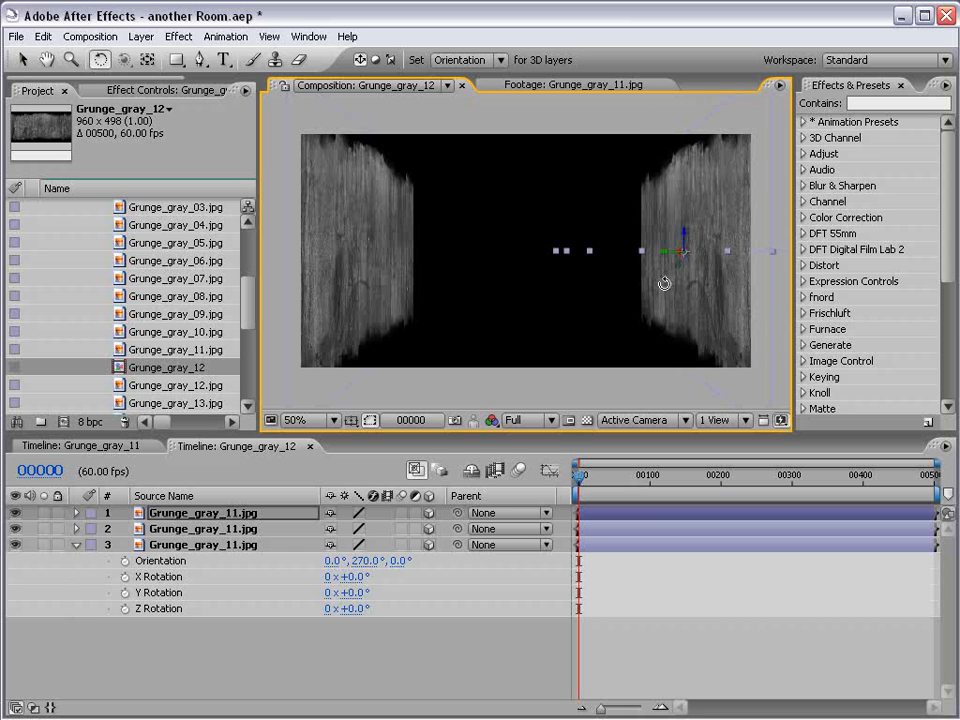
{"action": "key", "text": "v"}
{"action": "left_click_drag", "start_coordinate": [685, 243], "coordinate": [527, 314]}
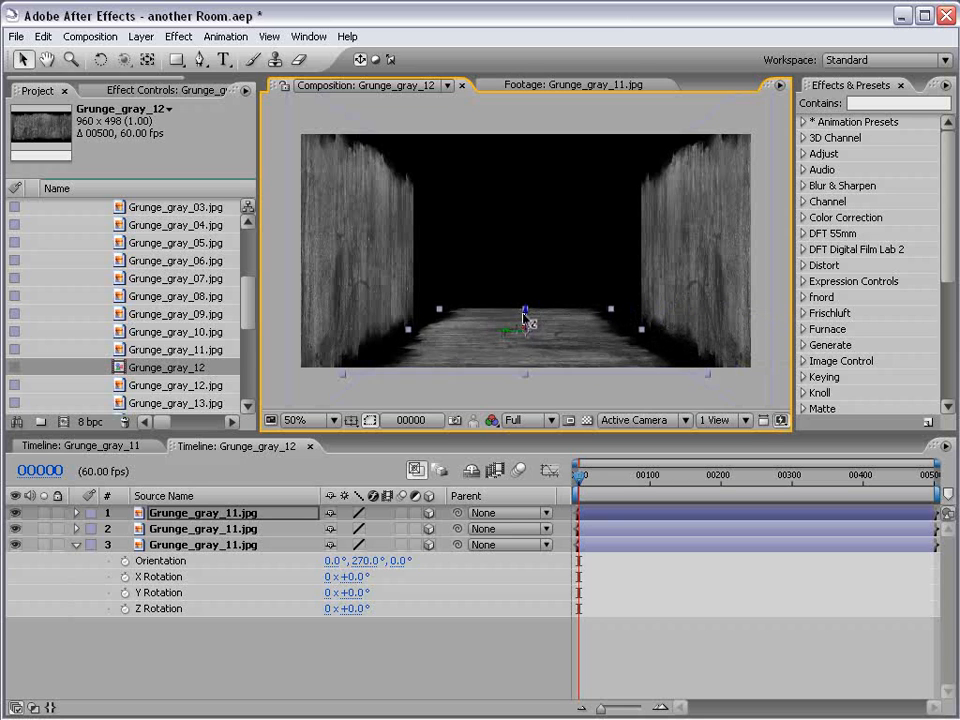
Step: Show the transparency grid and move the right wall inward and up so its lower edge meets the floor's right edge
{"action": "left_click", "coordinate": [587, 420]}
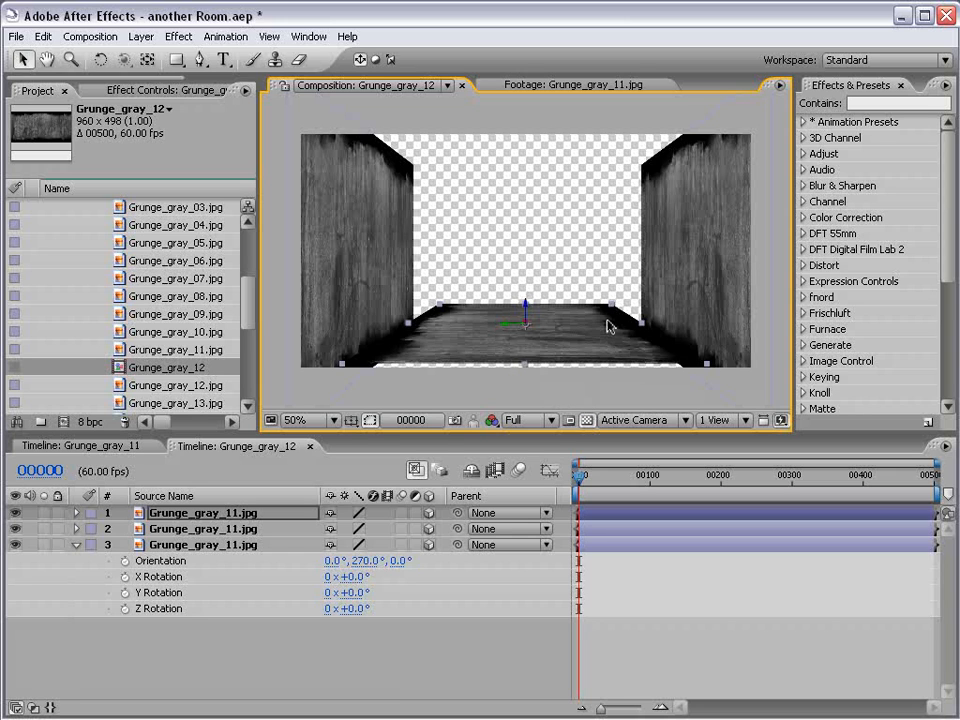
{"action": "left_click", "coordinate": [678, 288]}
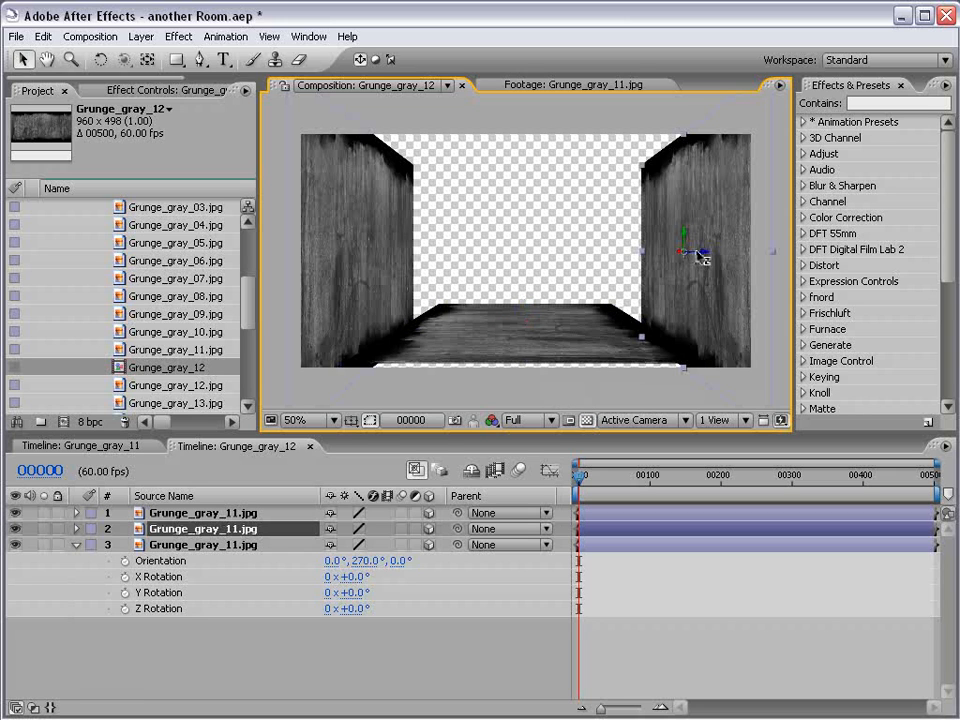
{"action": "left_click_drag", "start_coordinate": [700, 257], "coordinate": [640, 208]}
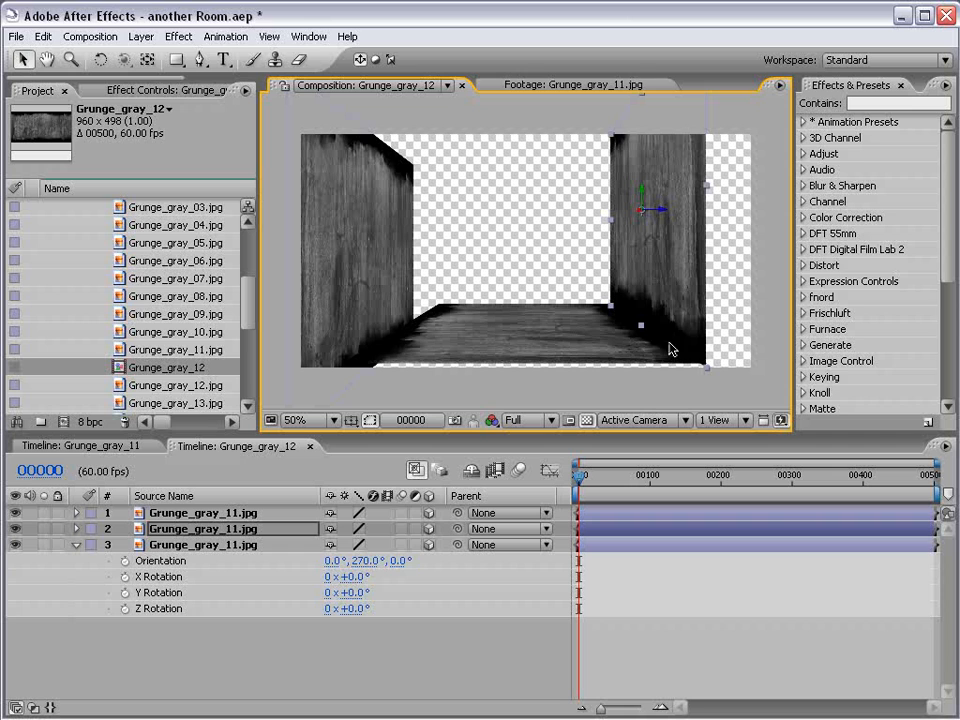
Step: Move the left wall inward and up to meet the floor's left edge, and fine-tune the right wall's height
{"action": "left_click", "coordinate": [372, 272]}
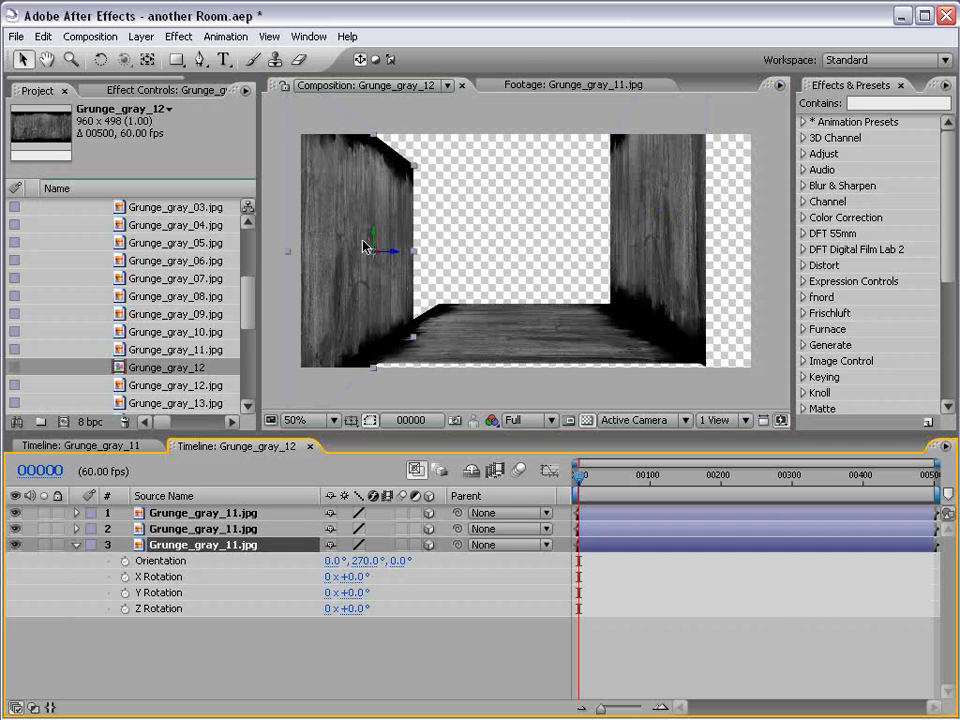
{"action": "left_click_drag", "start_coordinate": [377, 242], "coordinate": [408, 198]}
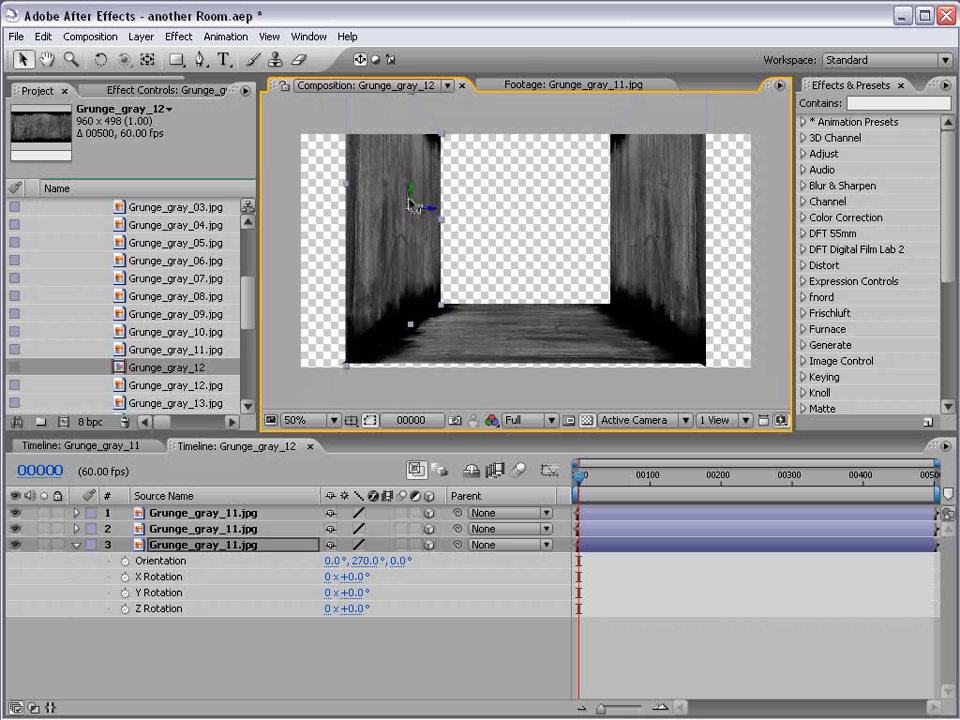
{"action": "left_click", "coordinate": [637, 224]}
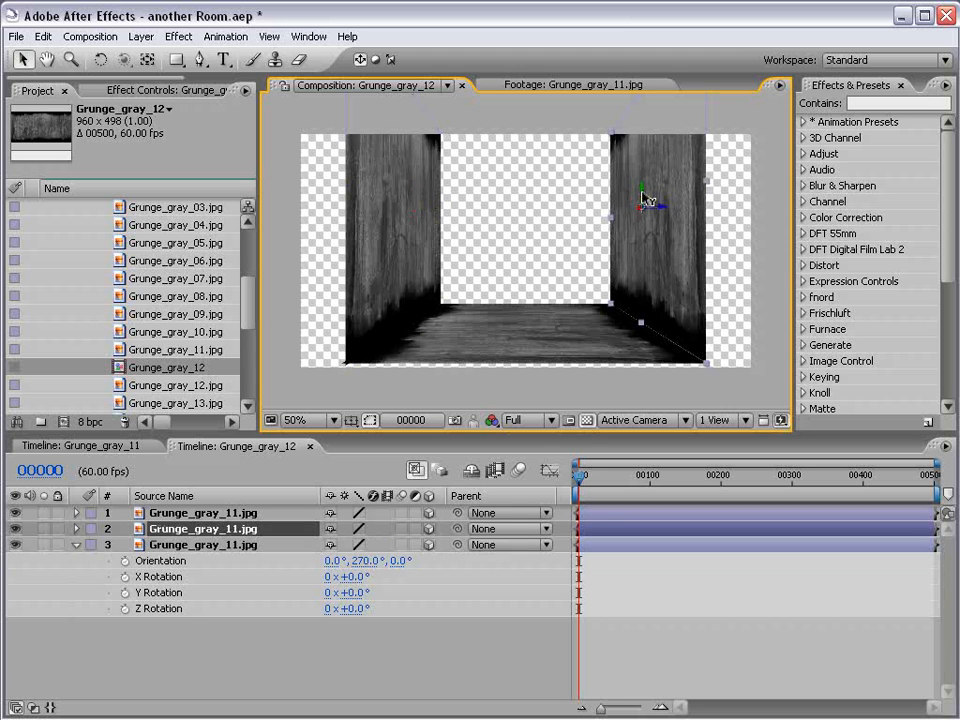
{"action": "left_click", "coordinate": [588, 651]}
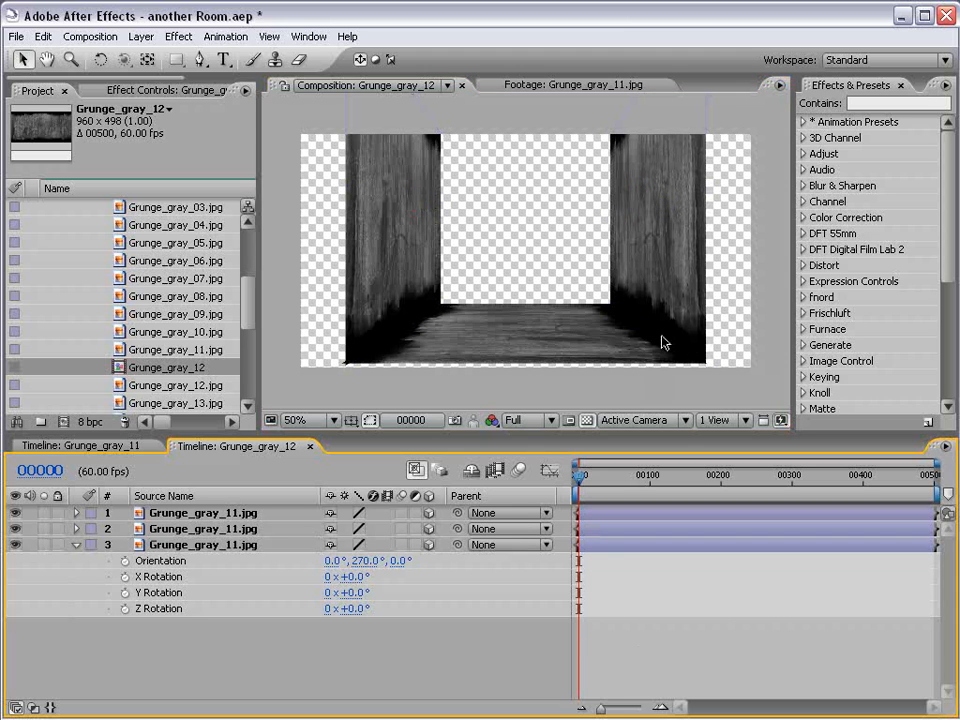
Step: Duplicate the floor layer and raise the copy to the top of the walls as the ceiling
{"action": "left_click", "coordinate": [456, 343]}
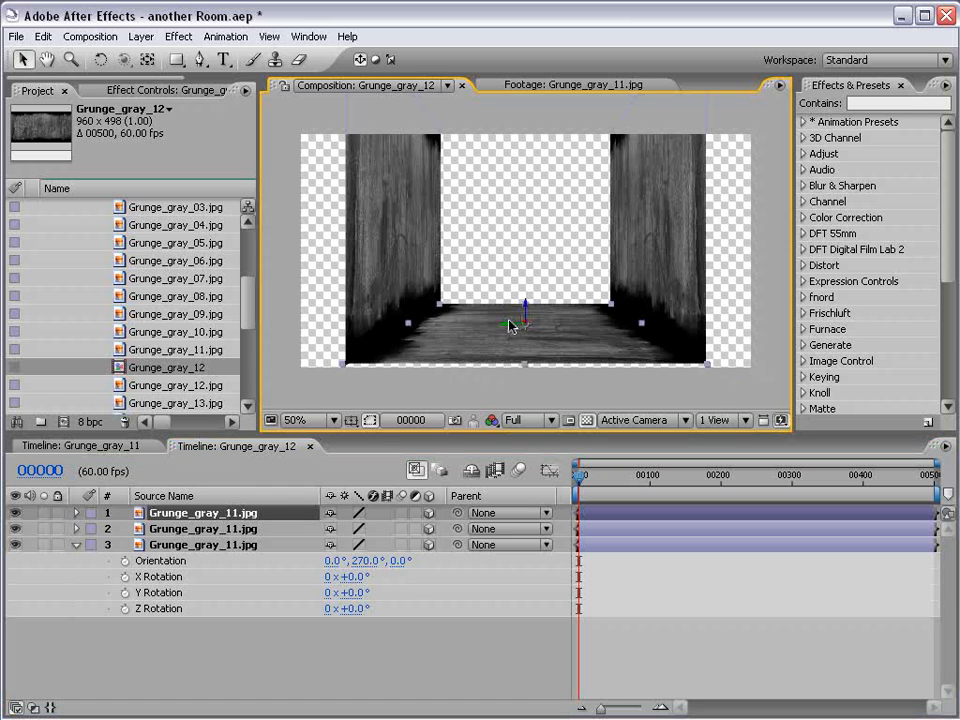
{"action": "left_click", "coordinate": [43, 36]}
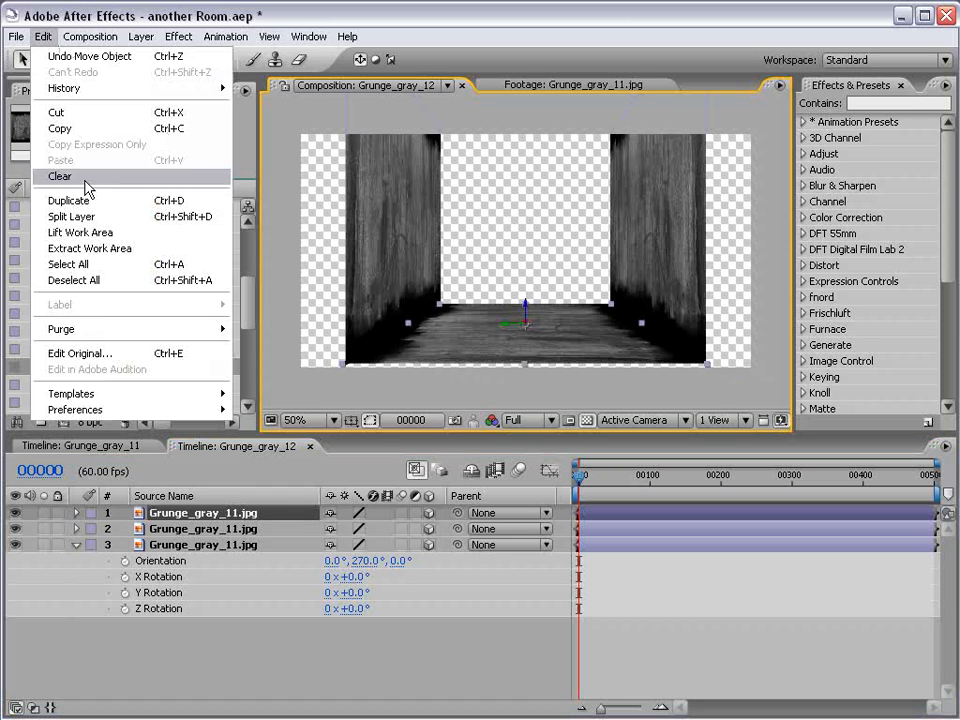
{"action": "left_click", "coordinate": [133, 202]}
{"action": "left_click_drag", "start_coordinate": [522, 309], "coordinate": [507, 76]}
{"action": "left_click_drag", "start_coordinate": [568, 221], "coordinate": [542, 255]}
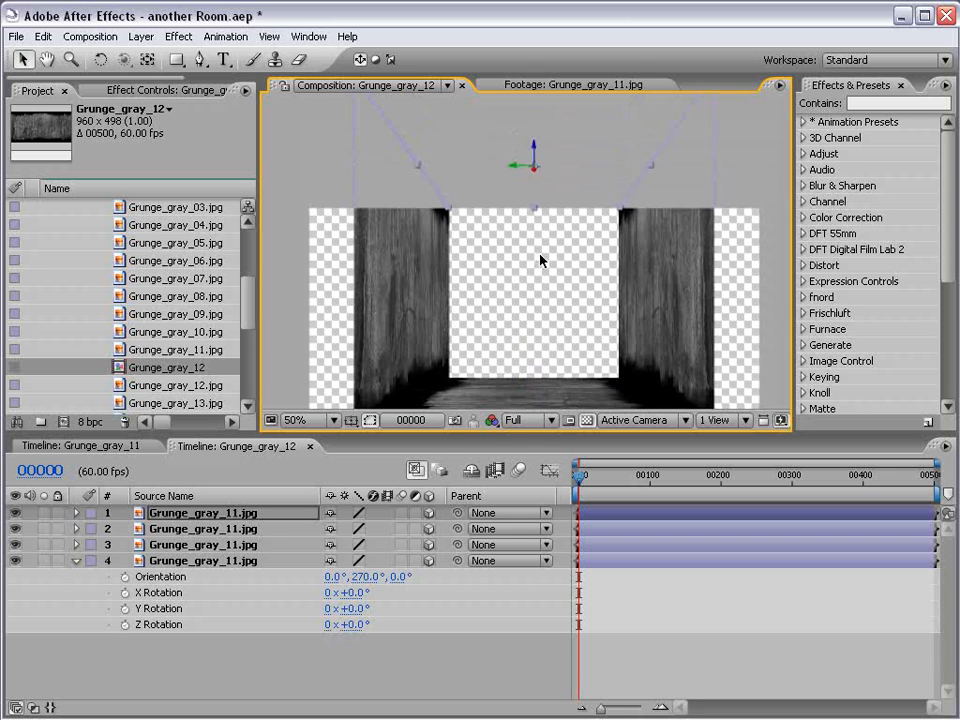
Step: Add a new camera to the composition using the 35mm preset
{"action": "left_click", "coordinate": [141, 37]}
{"action": "mouse_move", "coordinate": [155, 56]}
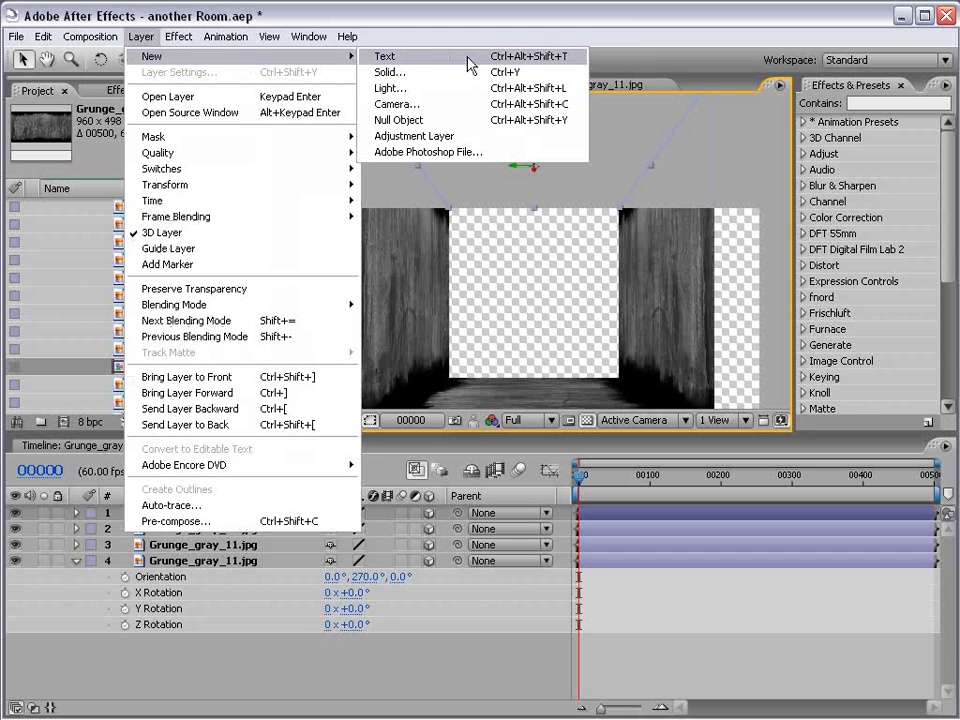
{"action": "left_click", "coordinate": [400, 104]}
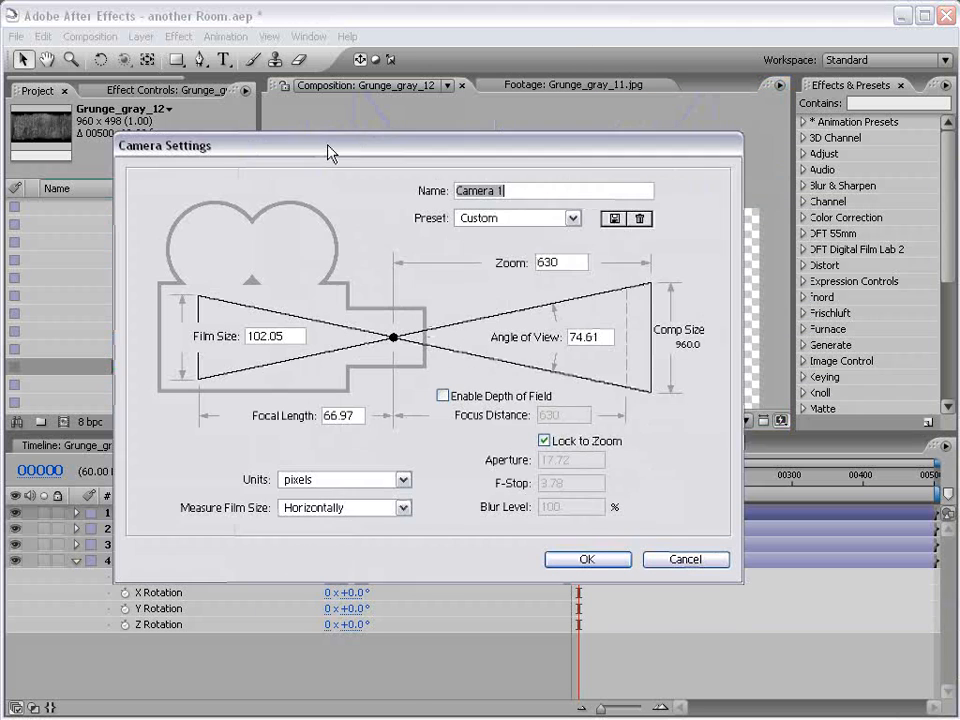
{"action": "left_click", "coordinate": [506, 218]}
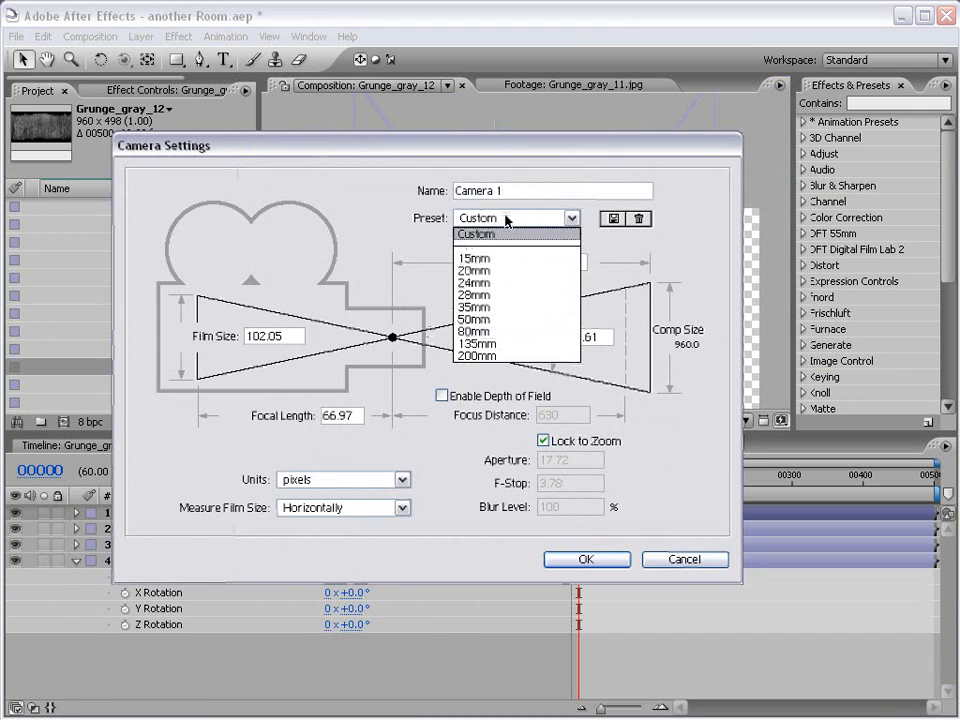
{"action": "left_click", "coordinate": [484, 307]}
{"action": "left_click", "coordinate": [582, 560]}
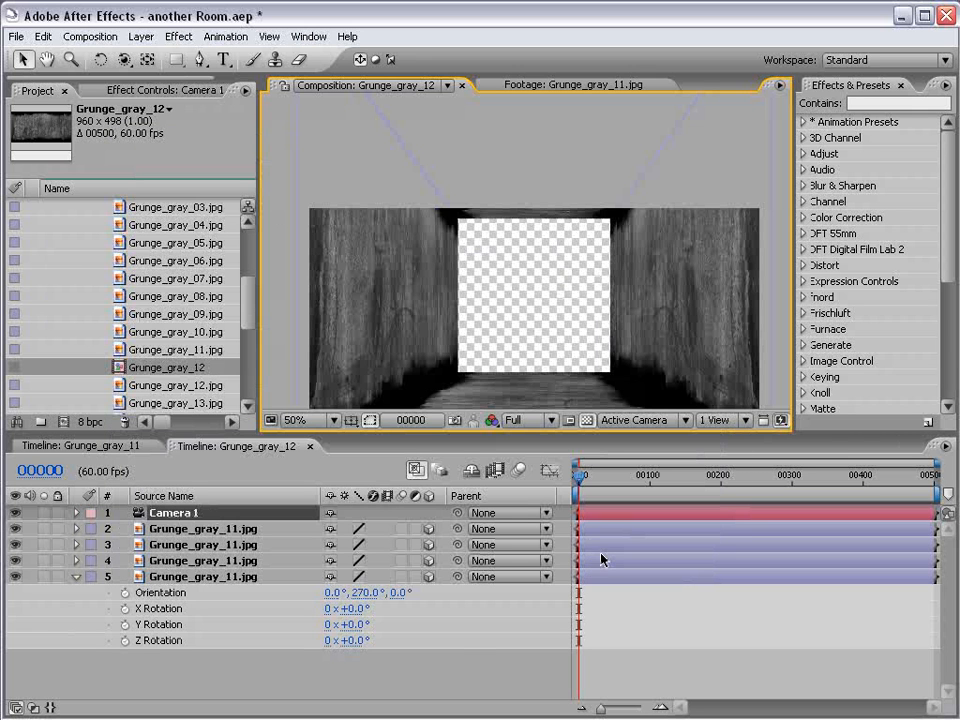
Step: Track the camera back until both side walls fit inside the frame, and shift it to centre the room vertically
{"action": "scroll", "coordinate": [557, 321], "scroll_direction": "down", "scroll_amount": 2}
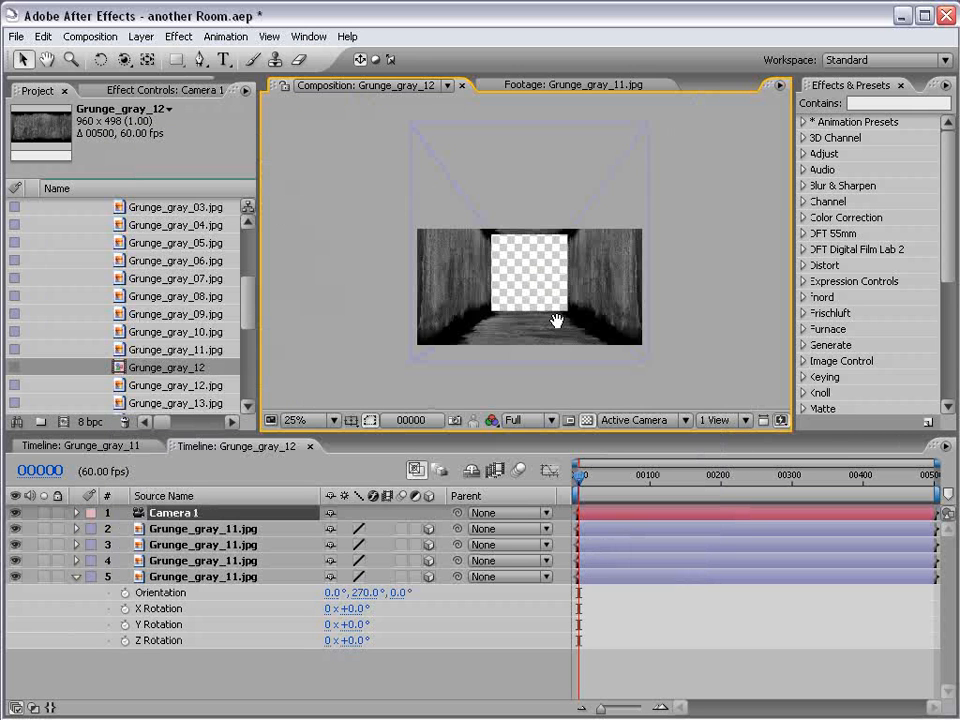
{"action": "left_click", "coordinate": [124, 63]}
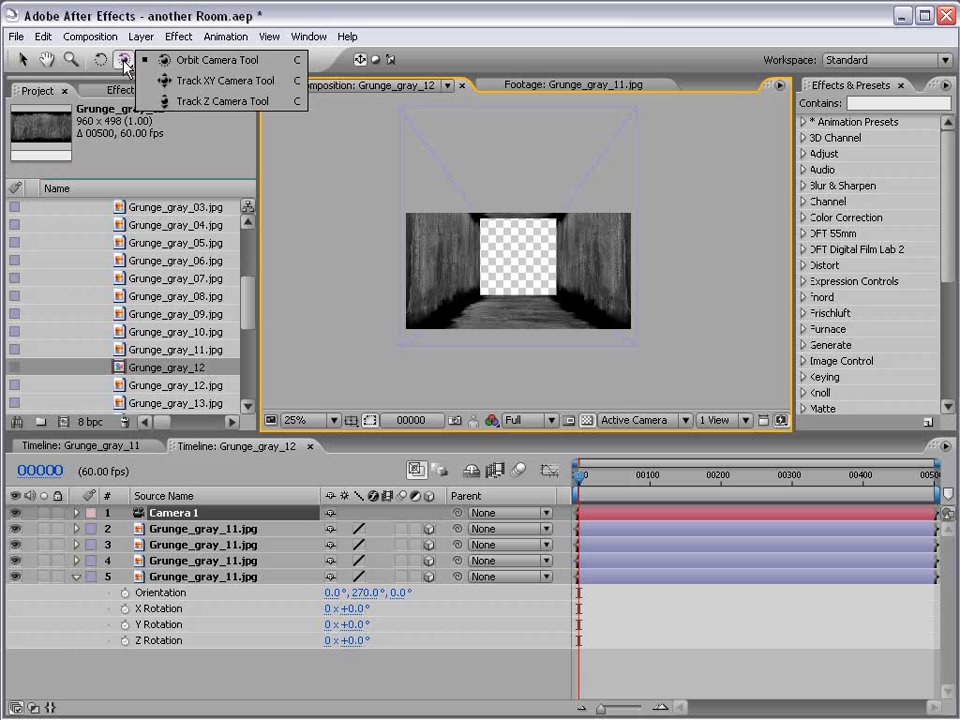
{"action": "left_click", "coordinate": [210, 101]}
{"action": "left_click_drag", "start_coordinate": [564, 285], "coordinate": [533, 288]}
{"action": "scroll", "coordinate": [533, 288], "scroll_direction": "up", "scroll_amount": 2}
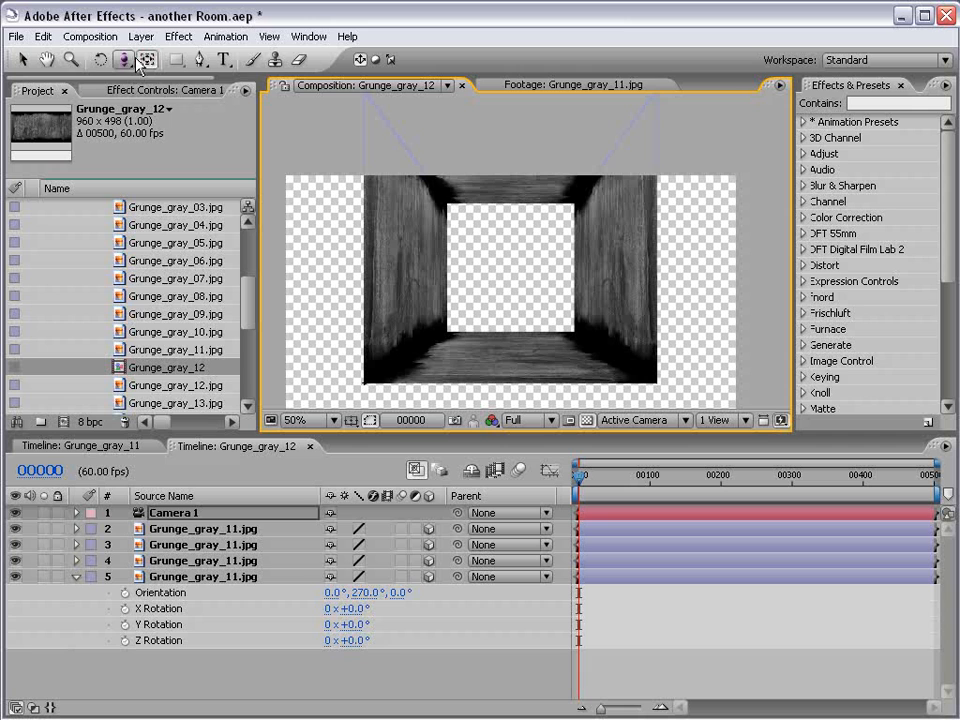
{"action": "left_click_drag", "start_coordinate": [127, 62], "coordinate": [185, 79]}
{"action": "left_click_drag", "start_coordinate": [454, 229], "coordinate": [493, 268]}
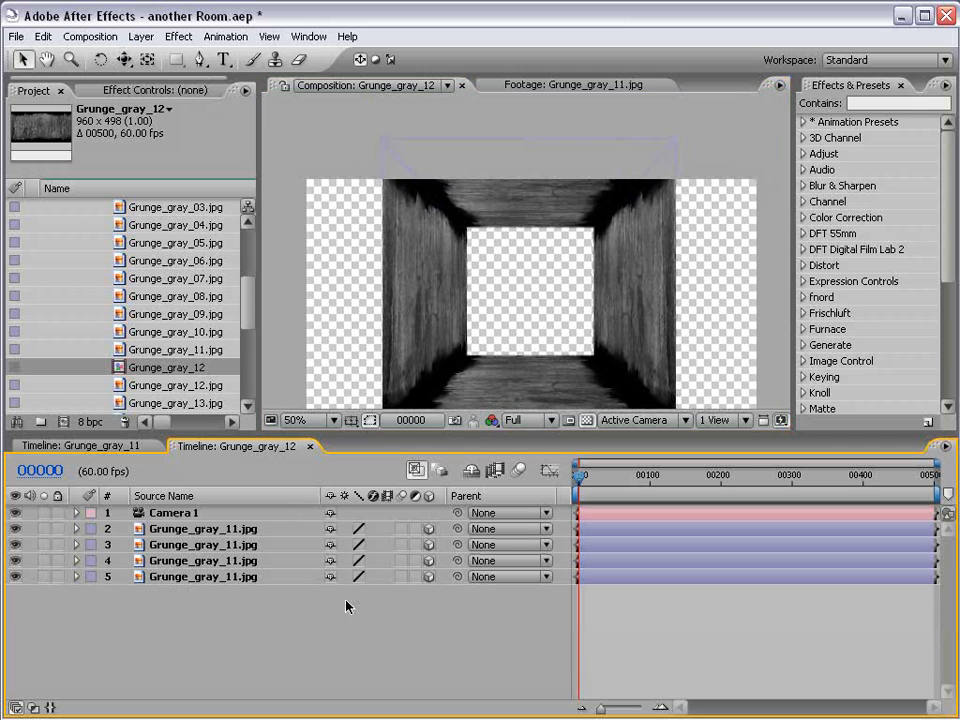
Step: Duplicate the ceiling layer, turn the copy upright to face the camera, and lower it between the side walls as the back wall
{"action": "left_click", "coordinate": [224, 528]}
{"action": "key", "text": "ctrl+d"}
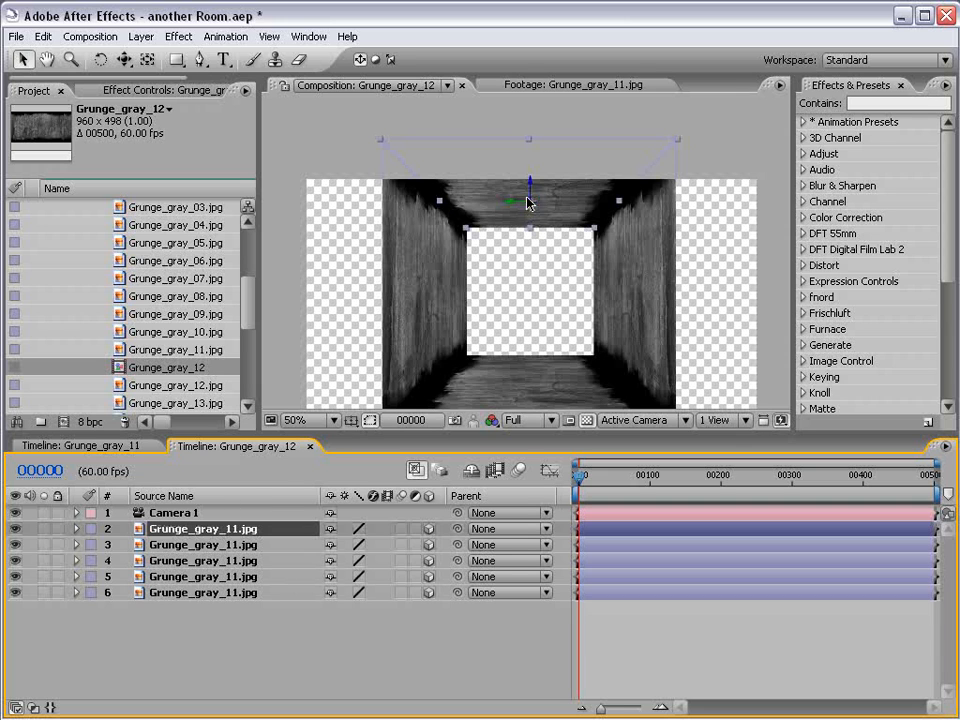
{"action": "mouse_move", "coordinate": [532, 196]}
{"action": "left_mouse_down"}
{"action": "mouse_move", "coordinate": [516, 253]}
{"action": "mouse_move", "coordinate": [533, 254]}
{"action": "mouse_move", "coordinate": [508, 229]}
{"action": "mouse_move", "coordinate": [460, 232]}
{"action": "mouse_move", "coordinate": [492, 240]}
{"action": "mouse_move", "coordinate": [543, 215]}
{"action": "left_mouse_up"}
{"action": "key", "text": "w"}
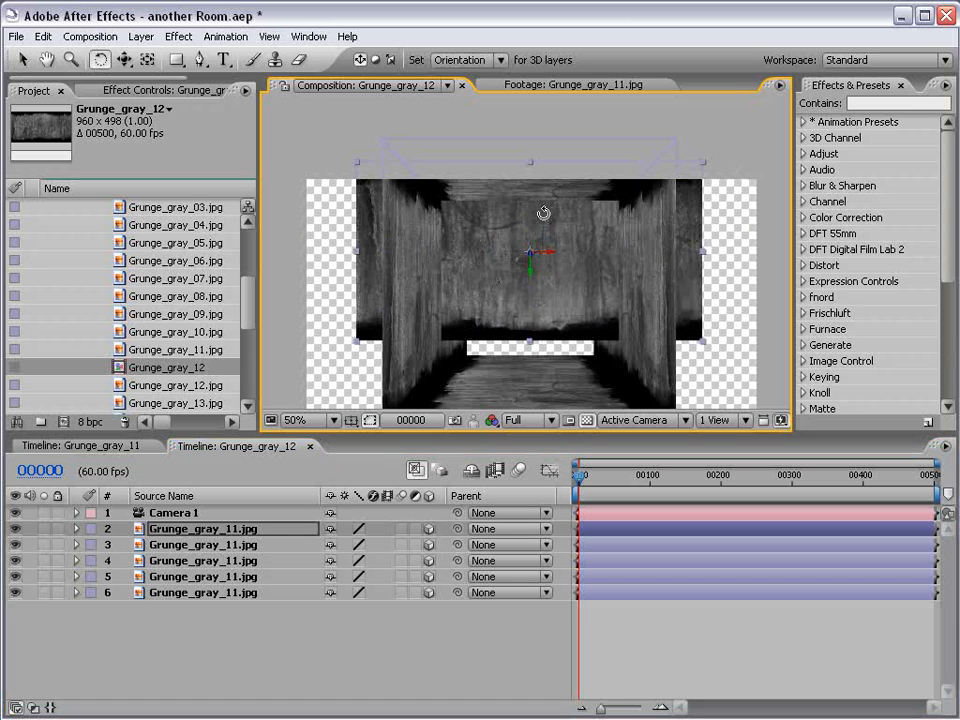
{"action": "key", "text": "v"}
{"action": "left_click_drag", "start_coordinate": [530, 272], "coordinate": [531, 311]}
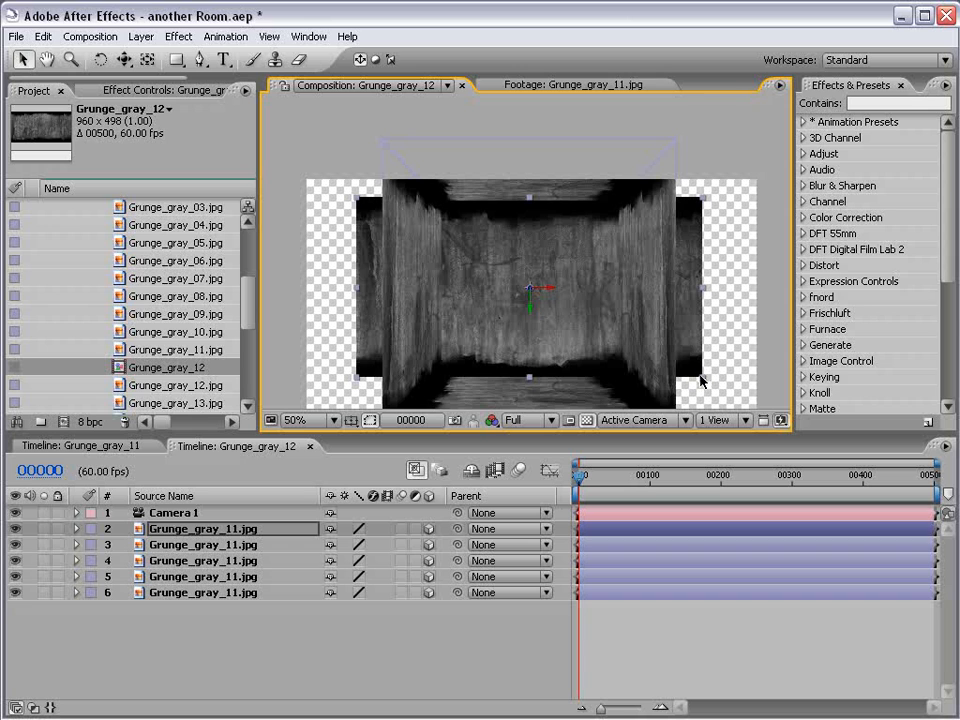
Step: Push the back wall deeper into the room and align it with the side walls' far ends in the Top view
{"action": "left_click_drag", "start_coordinate": [531, 287], "coordinate": [415, 487]}
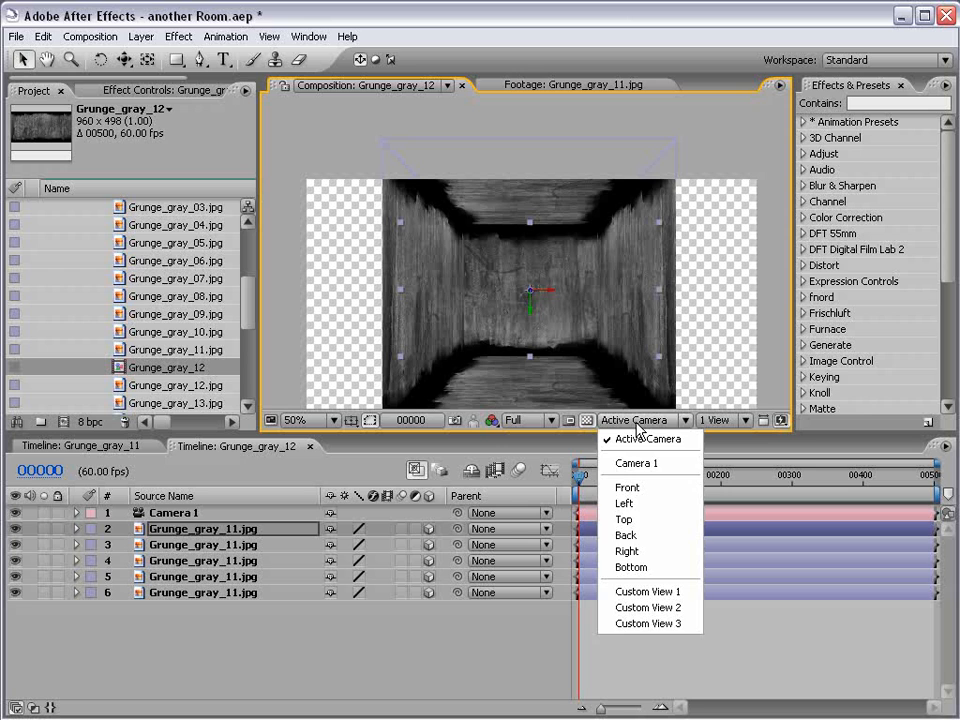
{"action": "left_click", "coordinate": [624, 519]}
{"action": "left_click_drag", "start_coordinate": [491, 217], "coordinate": [490, 185]}
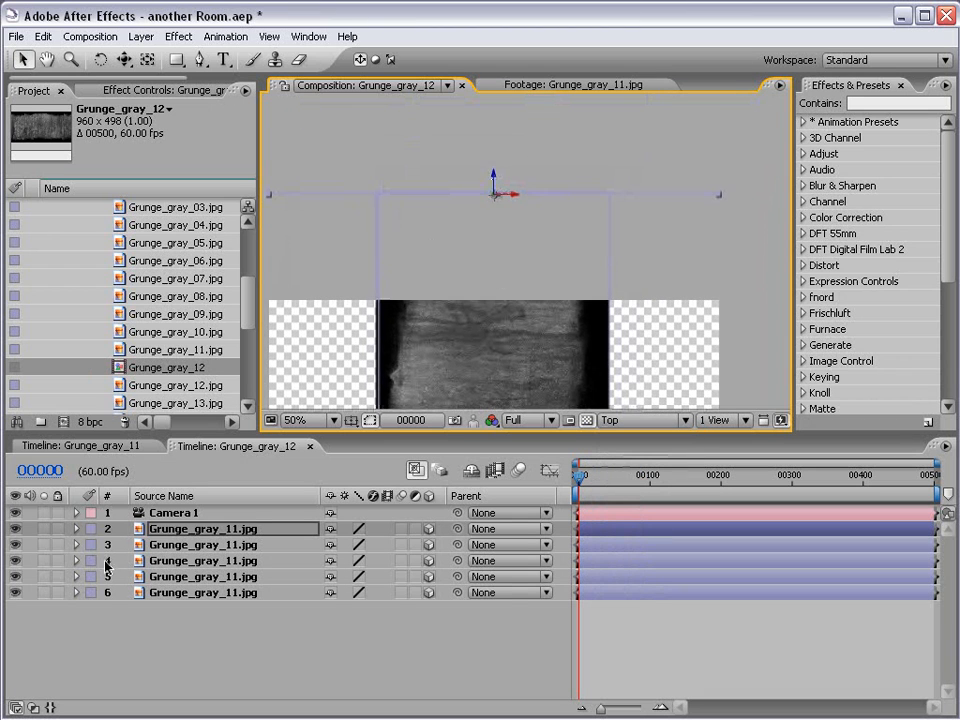
Step: Give all five Grunge_gray_11.jpg layers an orange label colour
{"action": "left_click", "coordinate": [174, 594], "text": "shift"}
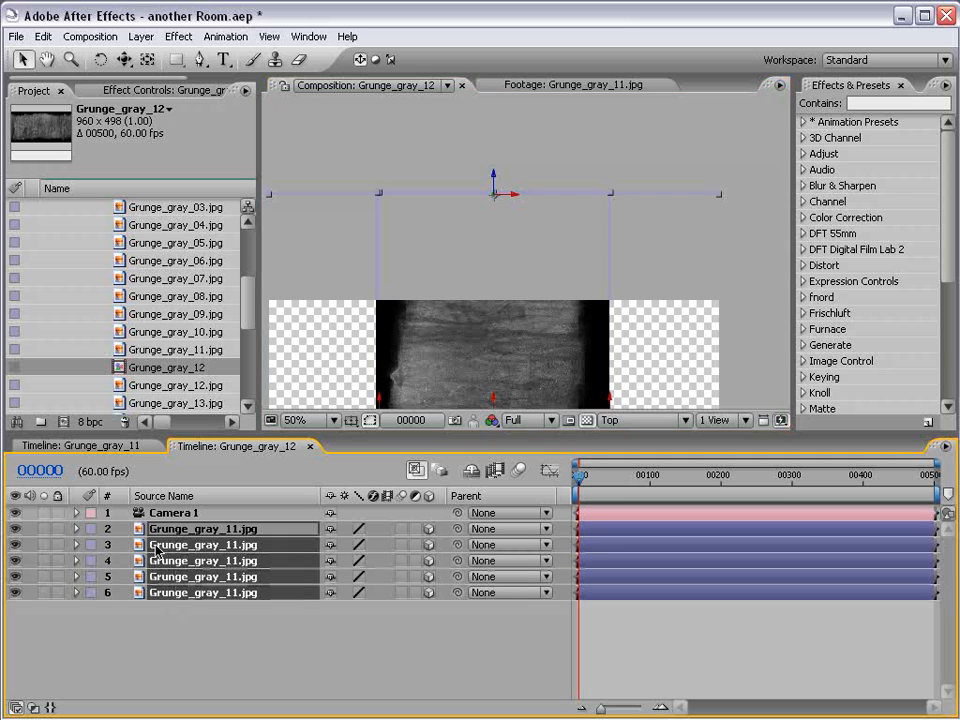
{"action": "left_click", "coordinate": [91, 544]}
{"action": "left_click", "coordinate": [117, 617]}
{"action": "left_click", "coordinate": [117, 620]}
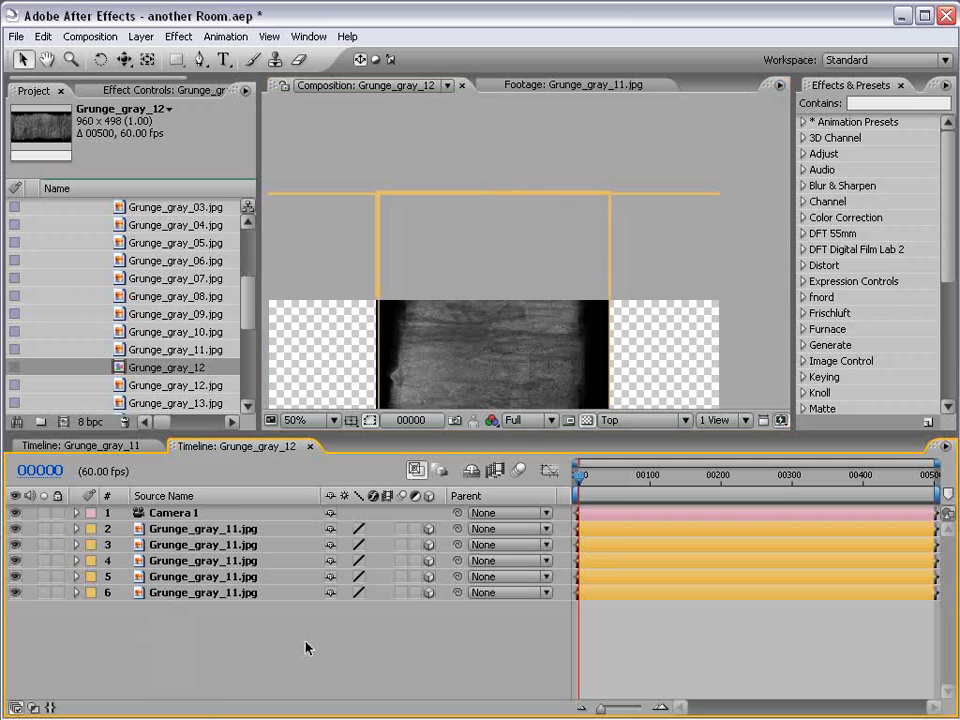
Step: Return to the Active Camera view and scale the back wall up slightly to close the gap along the floor's far edge
{"action": "key", "text": "h"}
{"action": "left_click_drag", "start_coordinate": [484, 342], "coordinate": [501, 257]}
{"action": "left_click", "coordinate": [605, 422]}
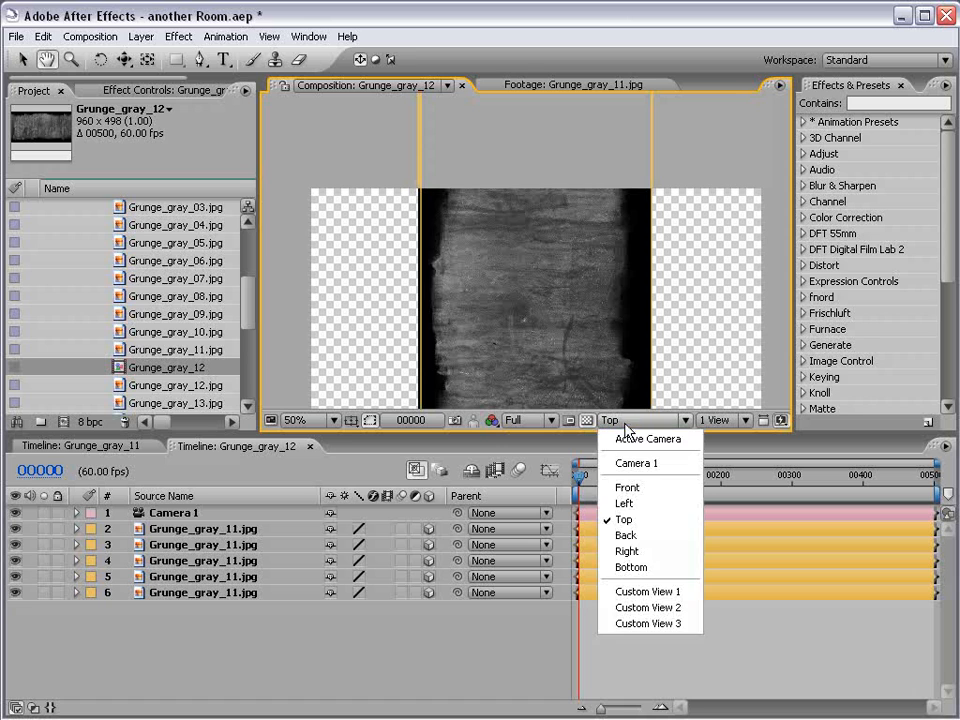
{"action": "left_click", "coordinate": [643, 438]}
{"action": "key", "text": "v"}
{"action": "left_click", "coordinate": [538, 290]}
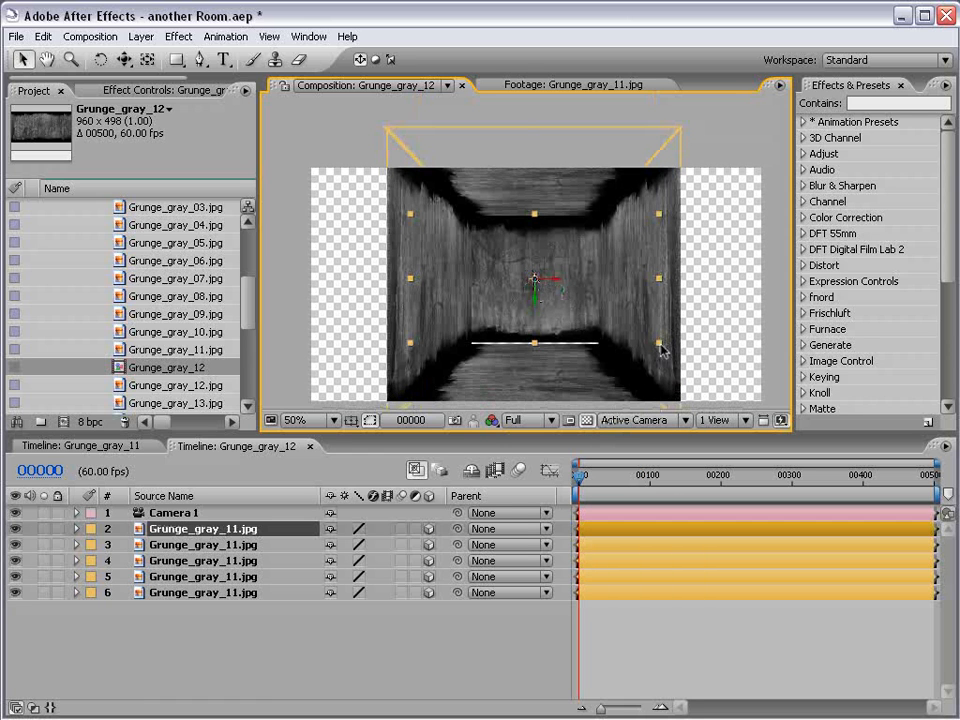
{"action": "left_click_drag", "start_coordinate": [660, 345], "coordinate": [663, 348]}
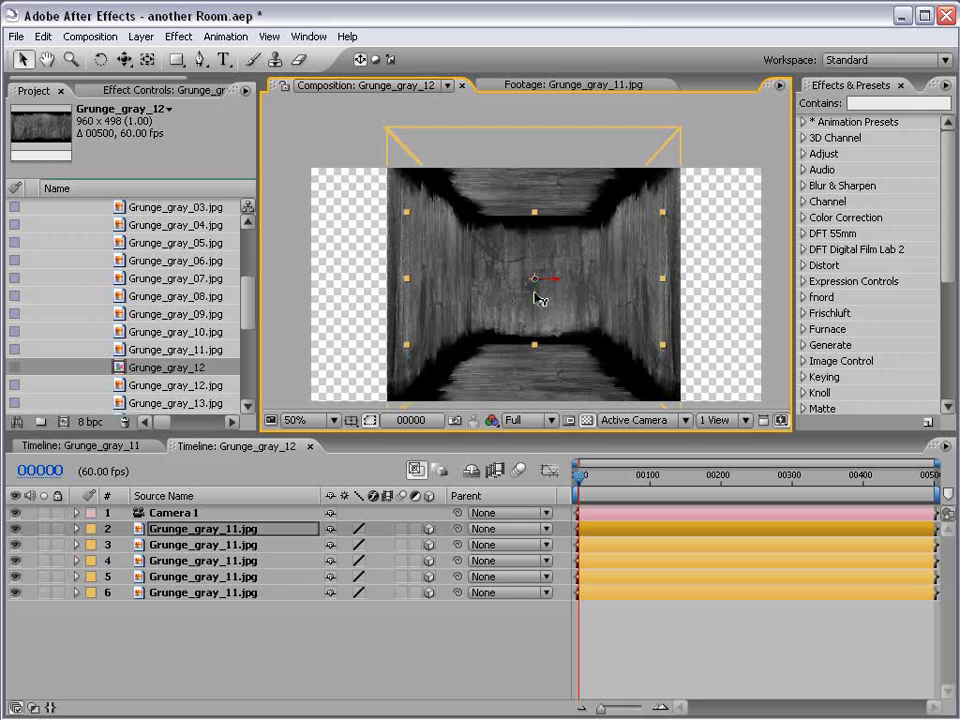
{"action": "key", "text": "F2"}
{"action": "key", "text": "space"}
{"action": "left_click_drag", "start_coordinate": [572, 326], "coordinate": [554, 292]}
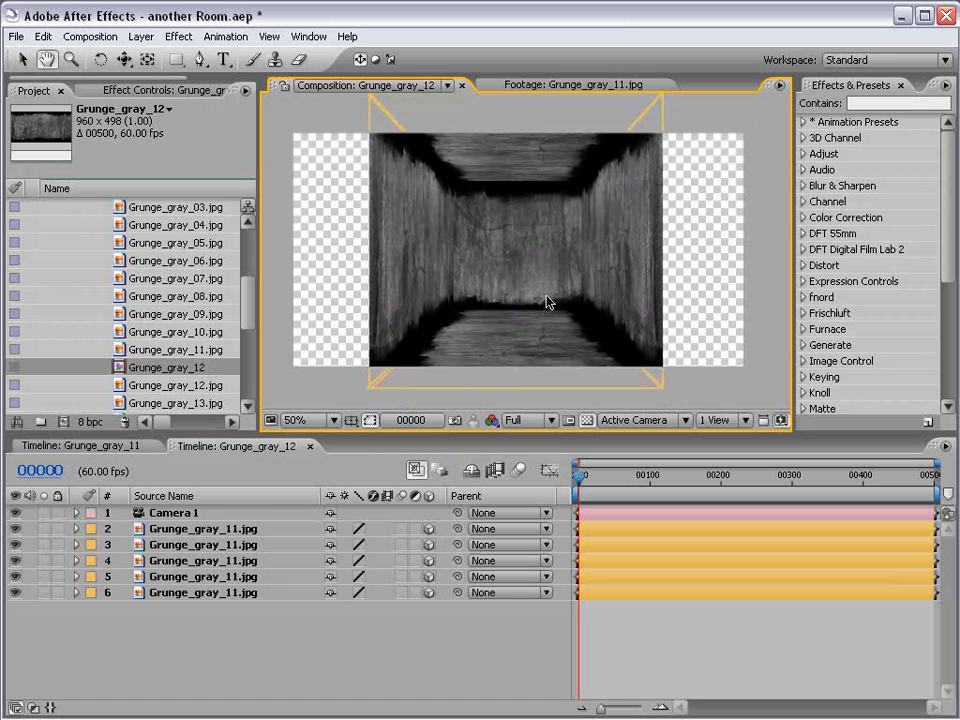
Step: Start a new Point light and set its intensity to 150%
{"action": "left_click", "coordinate": [141, 36]}
{"action": "mouse_move", "coordinate": [290, 56]}
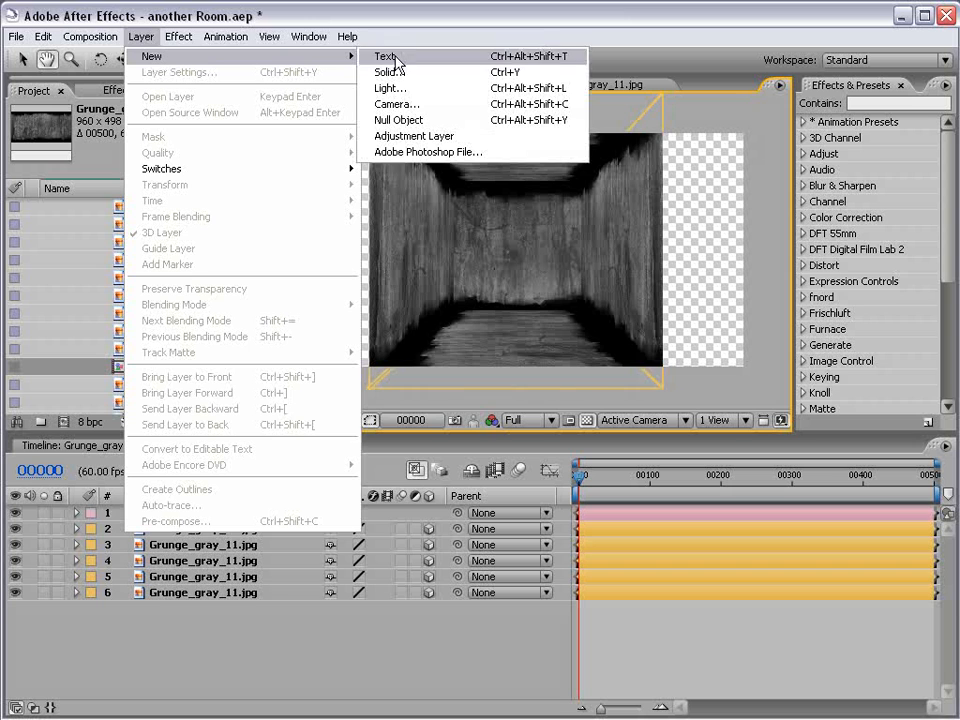
{"action": "left_click", "coordinate": [393, 104]}
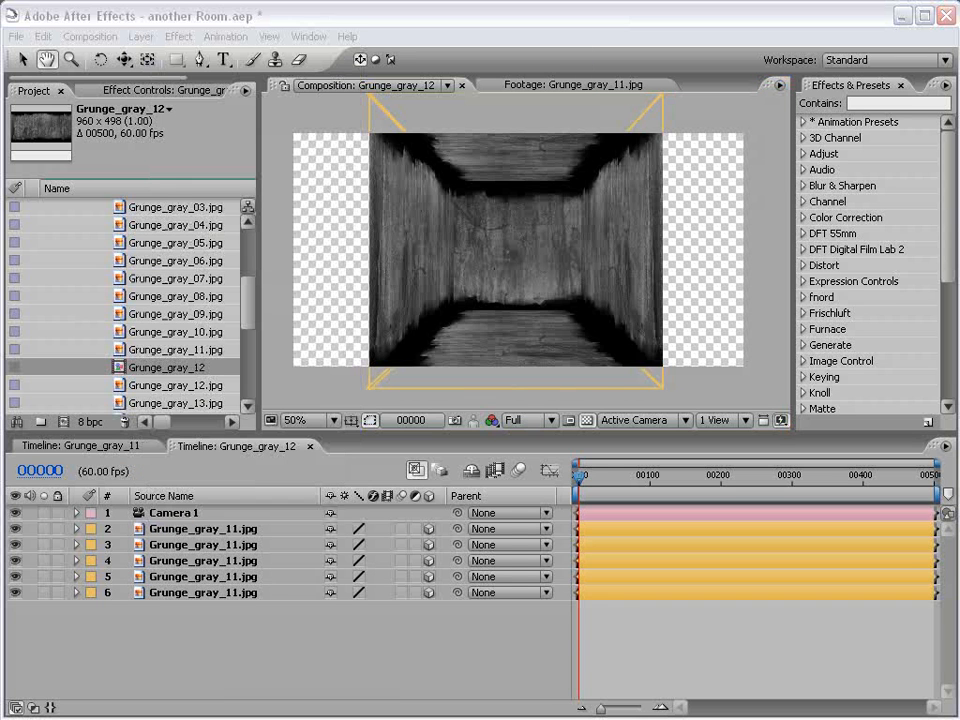
{"action": "left_click_drag", "start_coordinate": [442, 219], "coordinate": [339, 185]}
{"action": "left_click_drag", "start_coordinate": [466, 299], "coordinate": [358, 302]}
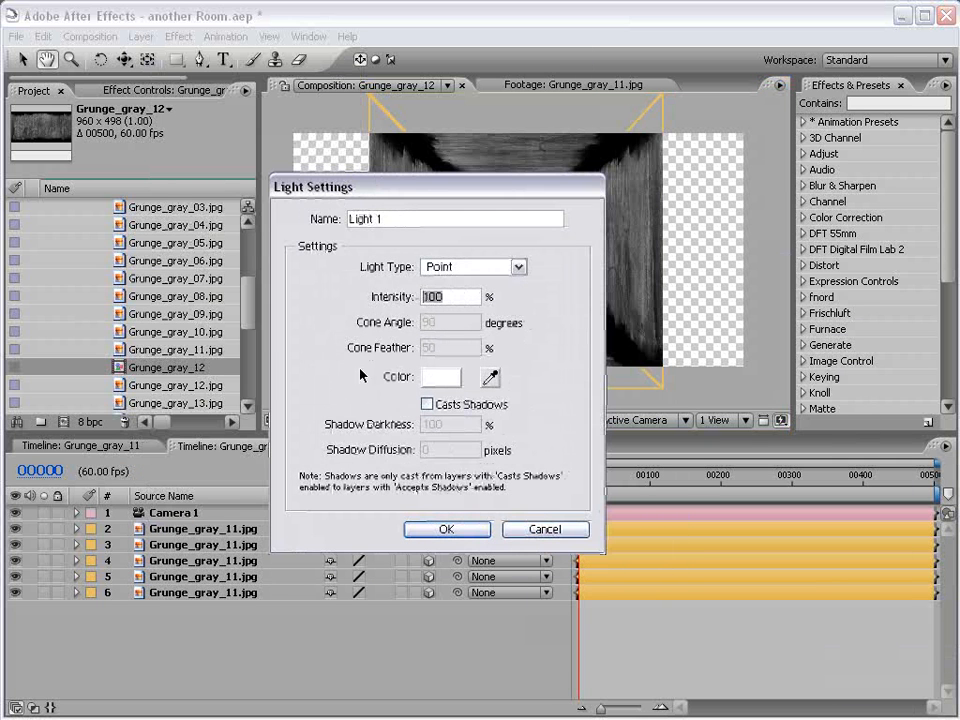
{"action": "type", "text": "150"}
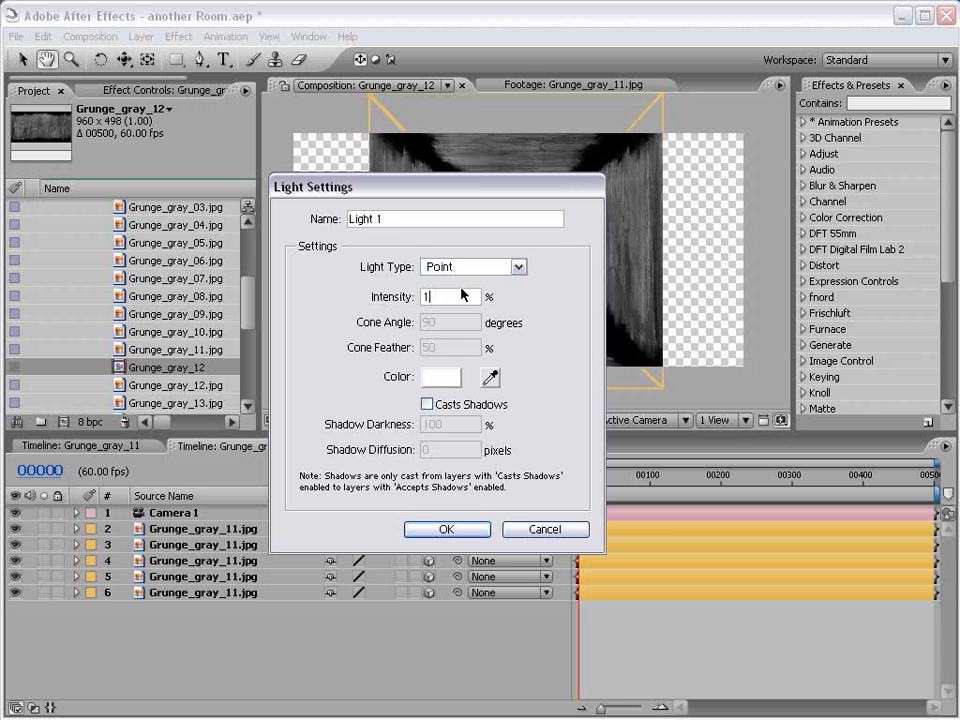
Step: Set the light's colour to a medium blue with hue 205 and create the light
{"action": "left_click", "coordinate": [444, 378]}
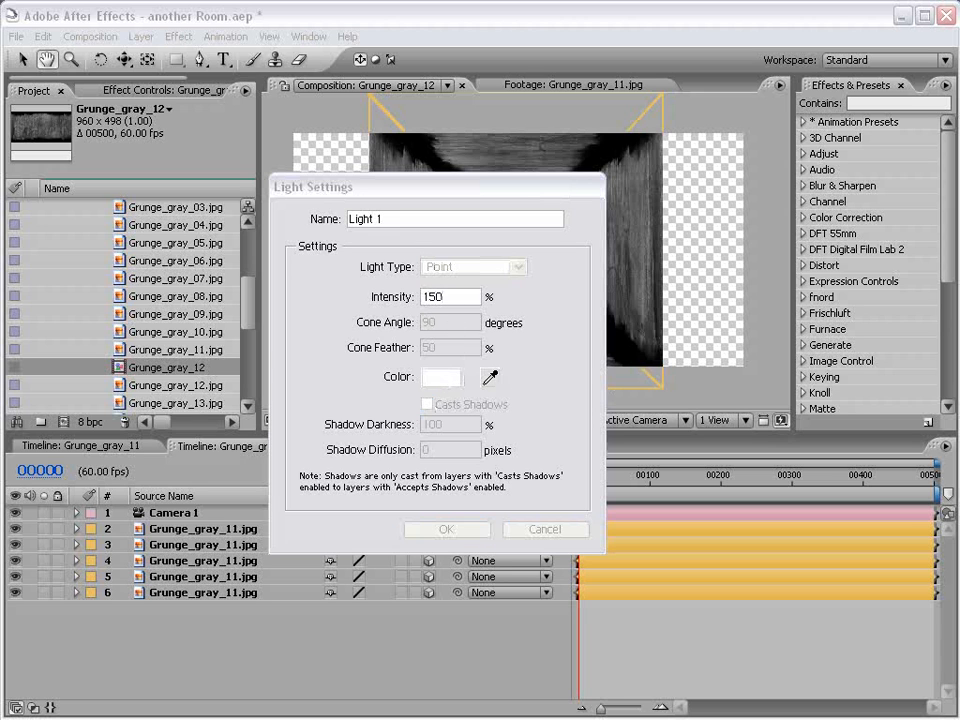
{"action": "left_click_drag", "start_coordinate": [508, 348], "coordinate": [511, 312]}
{"action": "left_click_drag", "start_coordinate": [618, 460], "coordinate": [619, 461]}
{"action": "left_click", "coordinate": [510, 467]}
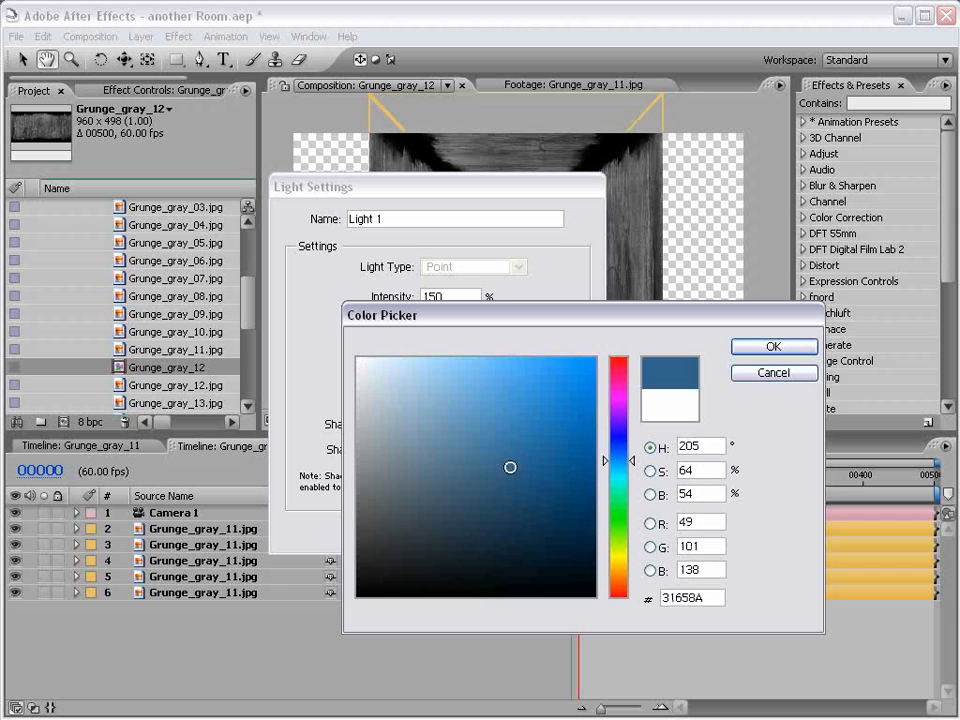
{"action": "left_click", "coordinate": [576, 418]}
{"action": "left_click", "coordinate": [538, 432]}
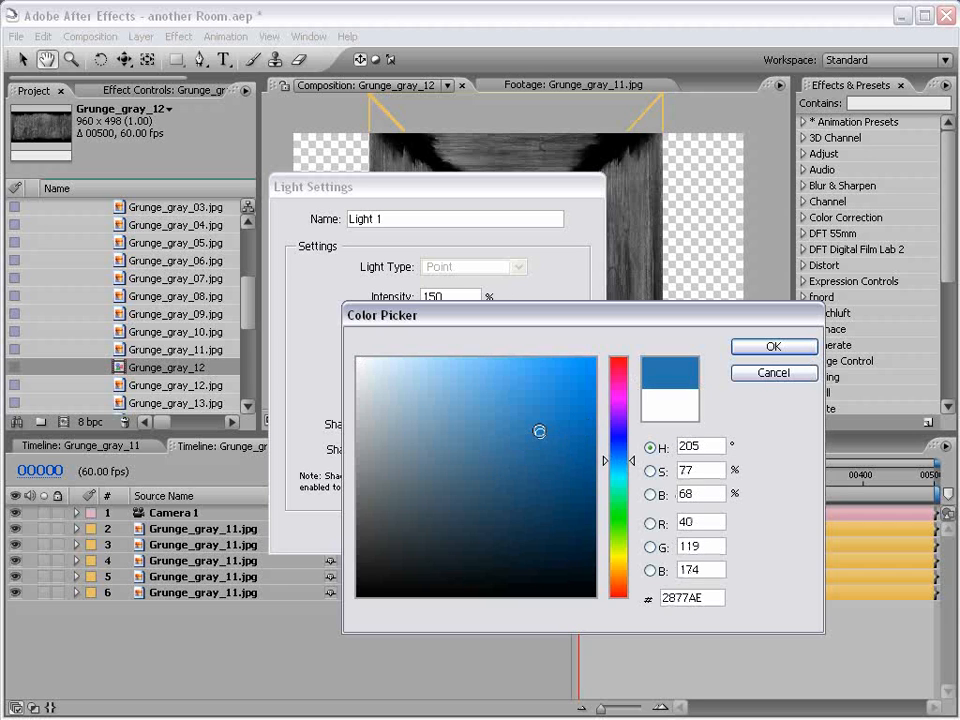
{"action": "left_click", "coordinate": [531, 421]}
{"action": "left_click", "coordinate": [773, 346]}
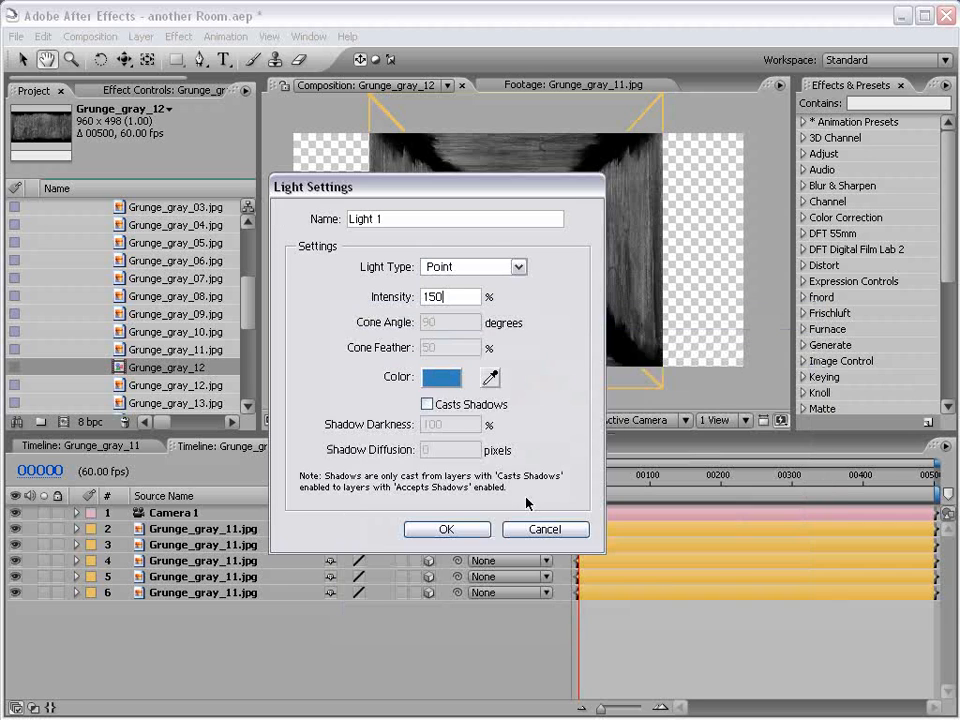
{"action": "left_click", "coordinate": [445, 529]}
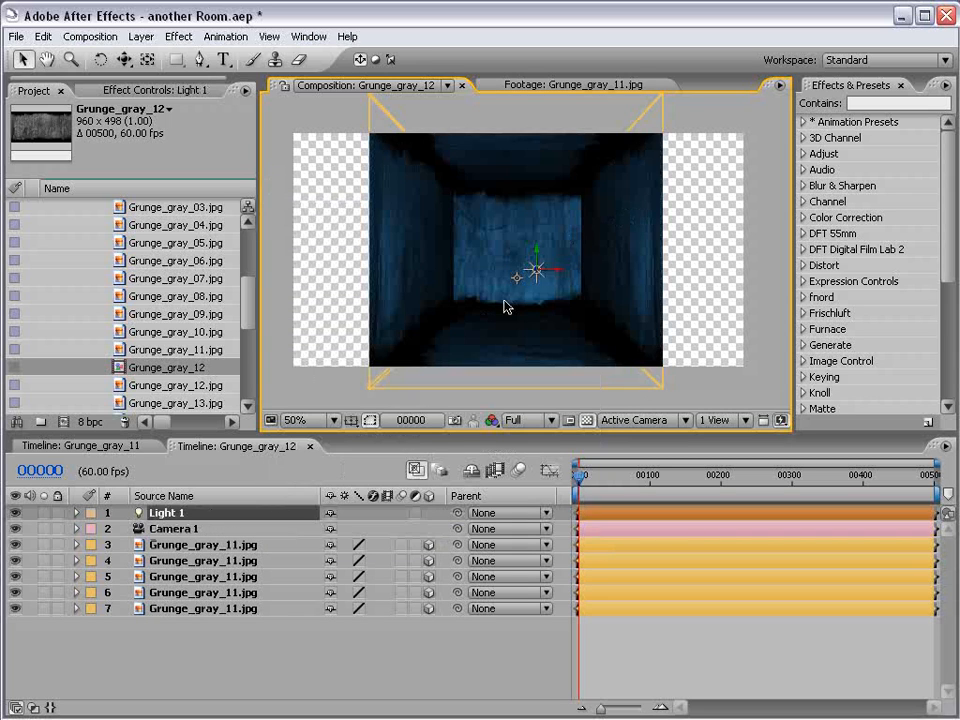
Step: Track the camera forward until the room fills the frame, and set its zoom to 710.3 pixels
{"action": "left_click", "coordinate": [76, 529]}
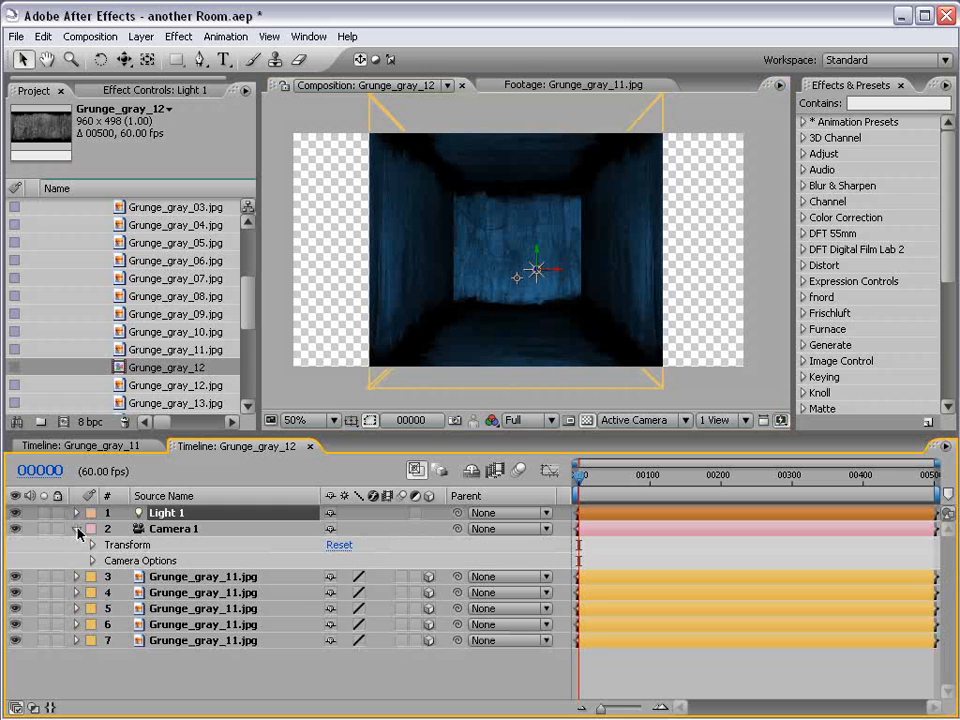
{"action": "left_click_drag", "start_coordinate": [124, 59], "coordinate": [200, 100]}
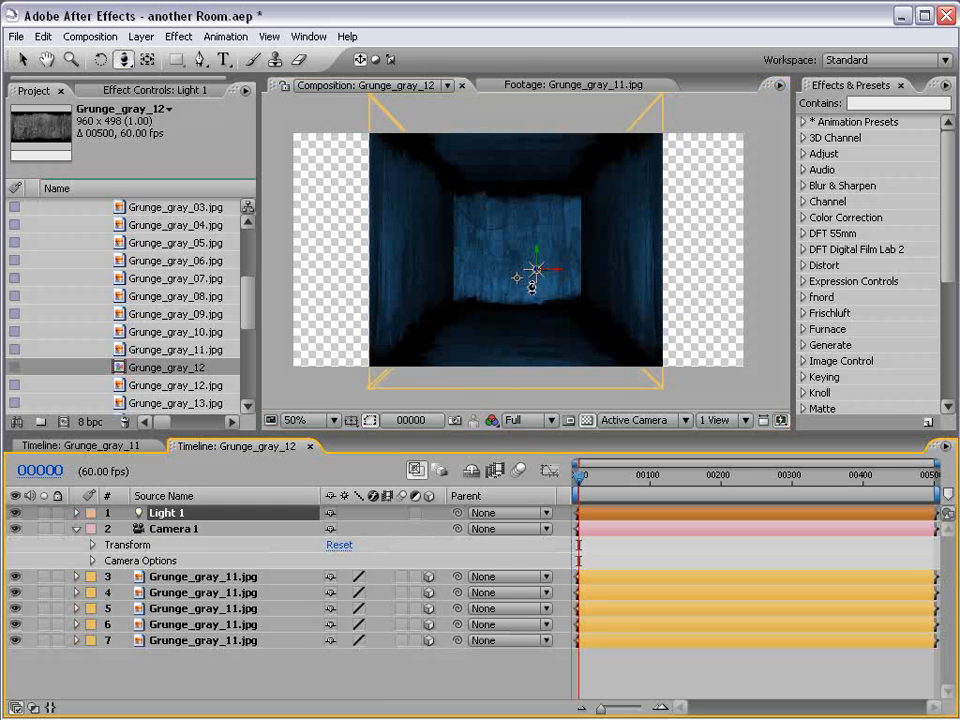
{"action": "left_click_drag", "start_coordinate": [532, 287], "coordinate": [574, 249]}
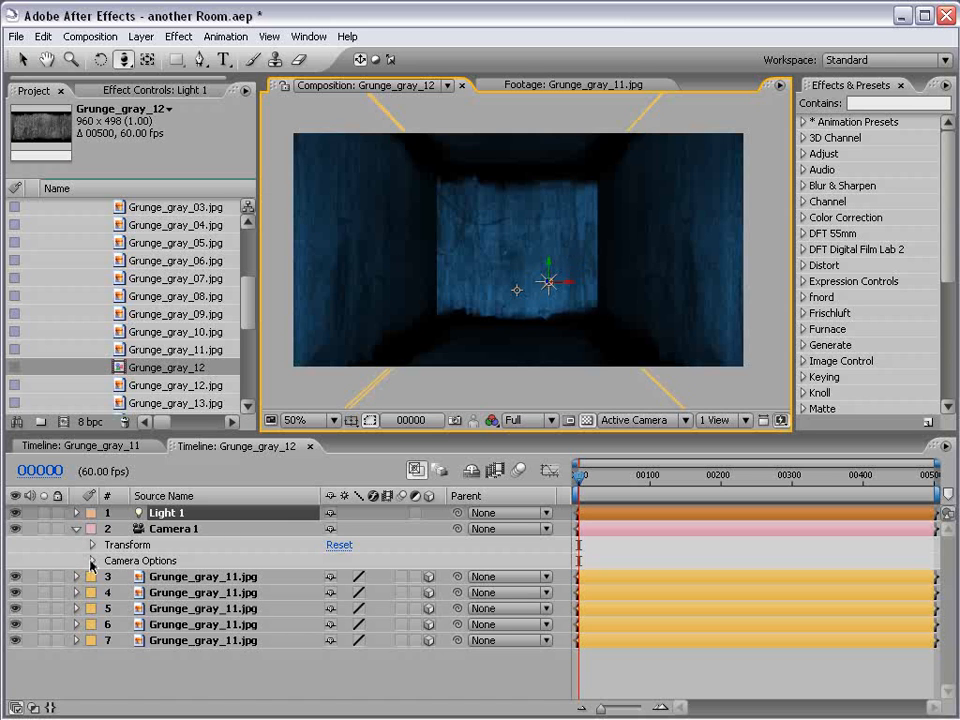
{"action": "left_click", "coordinate": [91, 561]}
{"action": "left_click_drag", "start_coordinate": [330, 577], "coordinate": [153, 577]}
{"action": "mouse_move", "coordinate": [562, 313]}
{"action": "left_mouse_down"}
{"action": "mouse_move", "coordinate": [574, 283]}
{"action": "mouse_move", "coordinate": [574, 294]}
{"action": "left_mouse_up"}
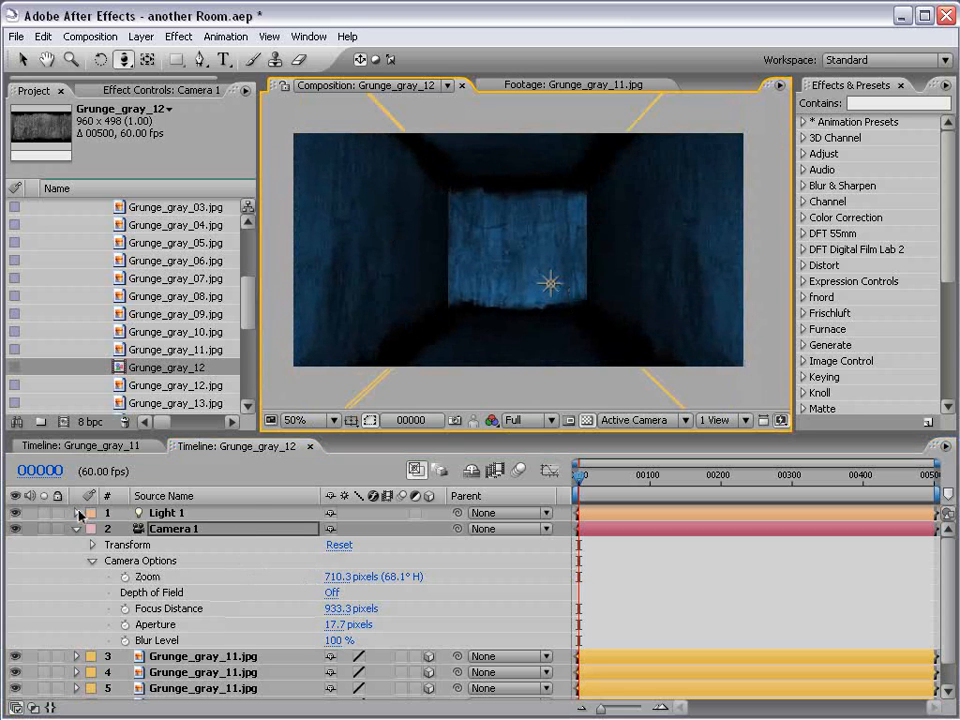
Step: Raise the intensity of Light 1 to 250%
{"action": "left_click", "coordinate": [77, 513]}
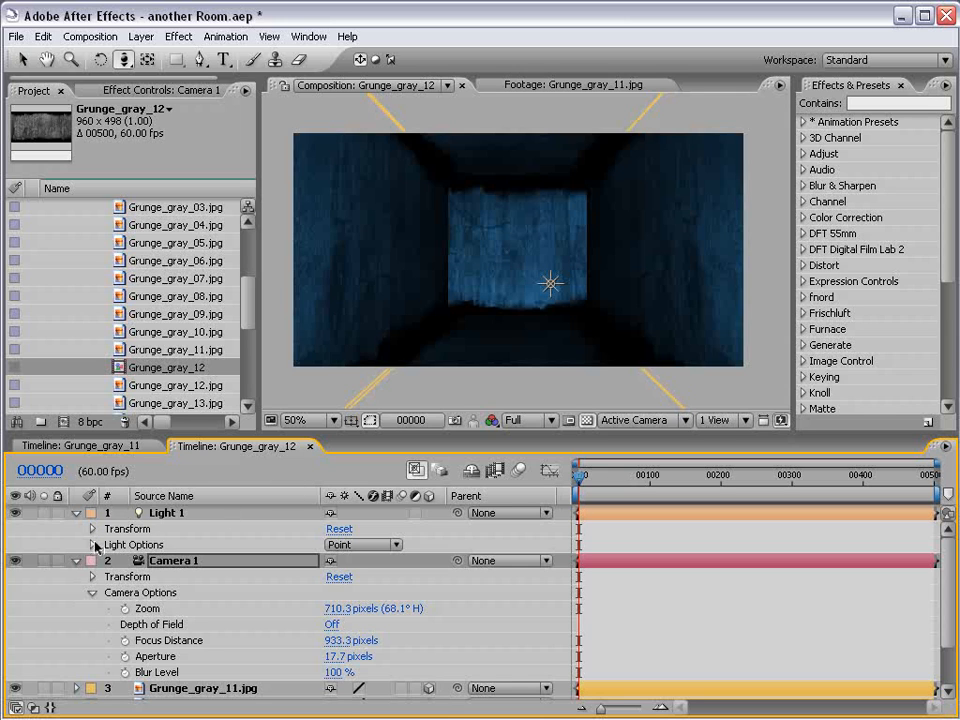
{"action": "left_click", "coordinate": [122, 514]}
{"action": "left_click", "coordinate": [92, 529]}
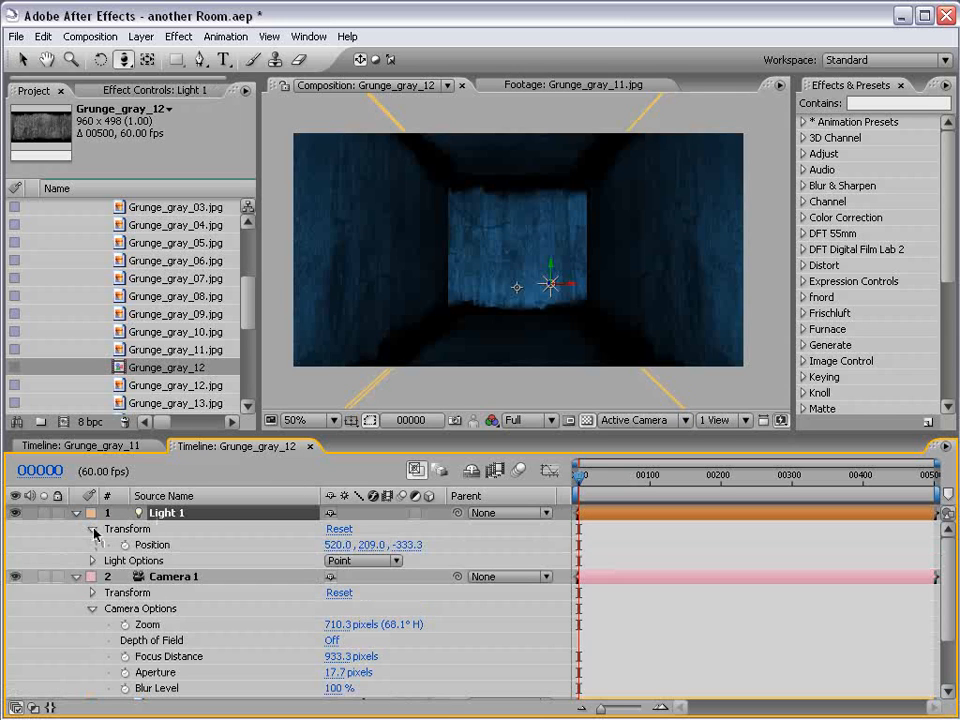
{"action": "left_click", "coordinate": [92, 561]}
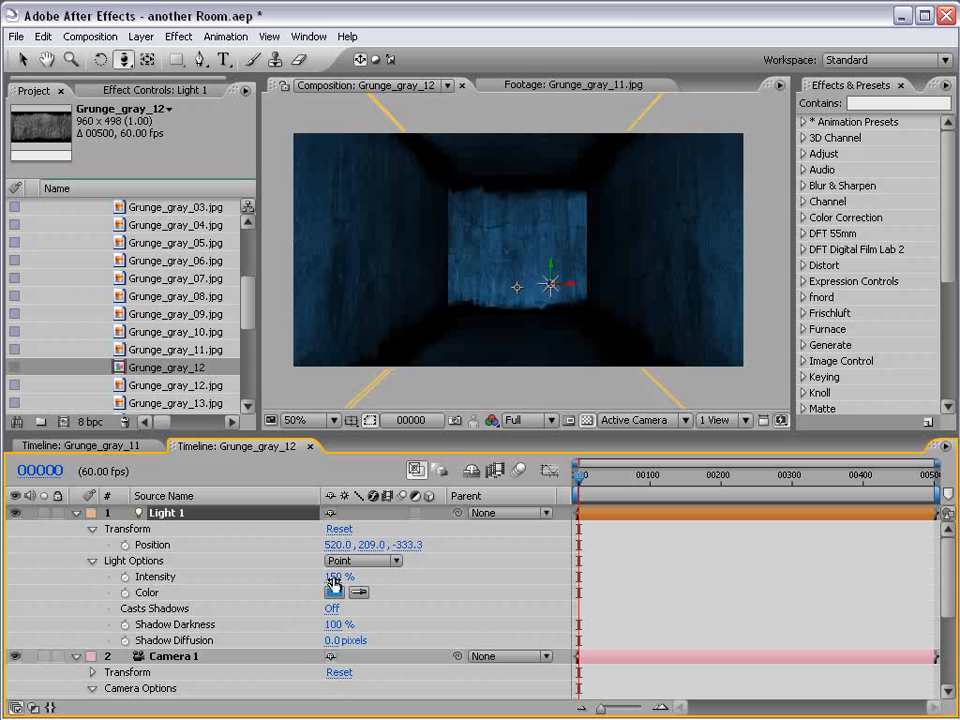
{"action": "left_click_drag", "start_coordinate": [336, 577], "coordinate": [380, 566]}
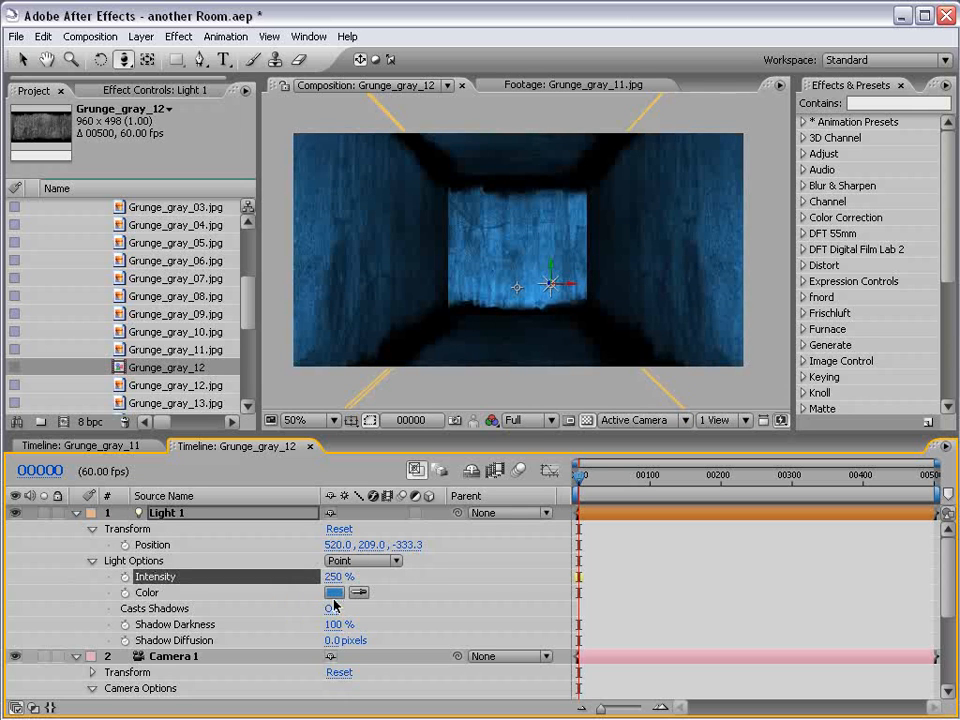
Step: Move Light 1 upward to about 520, 157, -333.3 and collapse the light and camera properties
{"action": "key", "text": "v"}
{"action": "left_click_drag", "start_coordinate": [553, 272], "coordinate": [548, 246]}
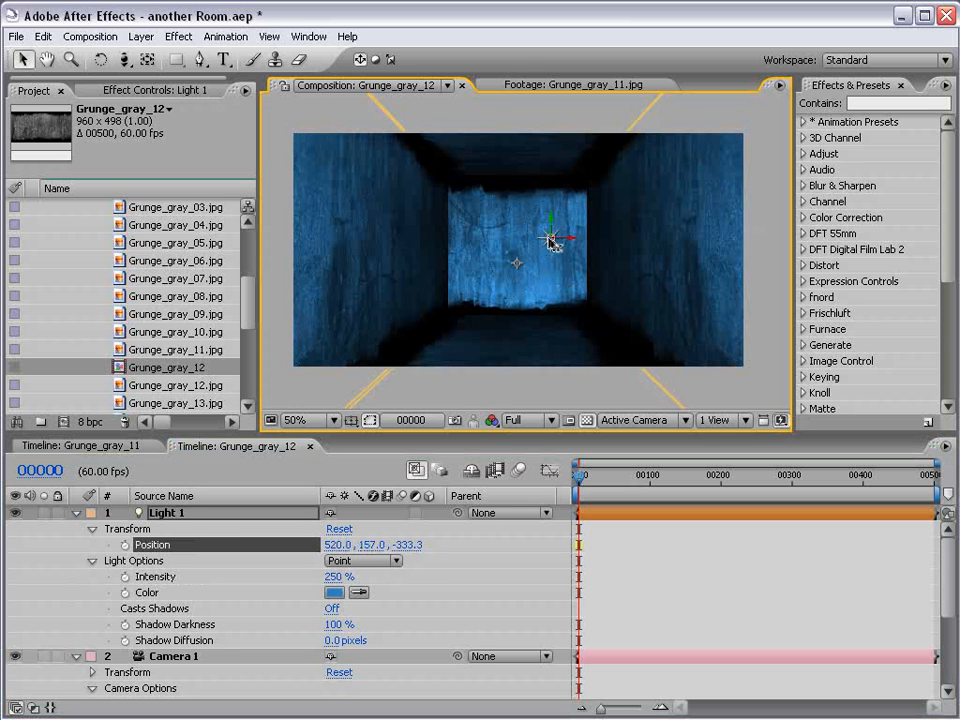
{"action": "left_click", "coordinate": [76, 512]}
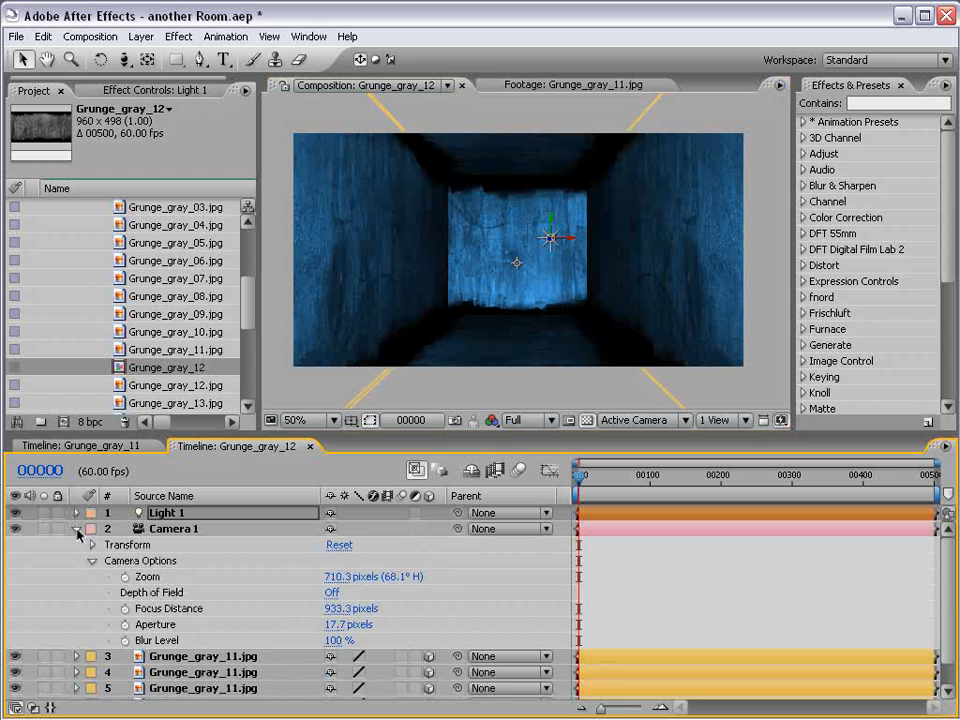
{"action": "left_click", "coordinate": [76, 528]}
{"action": "left_click", "coordinate": [190, 630]}
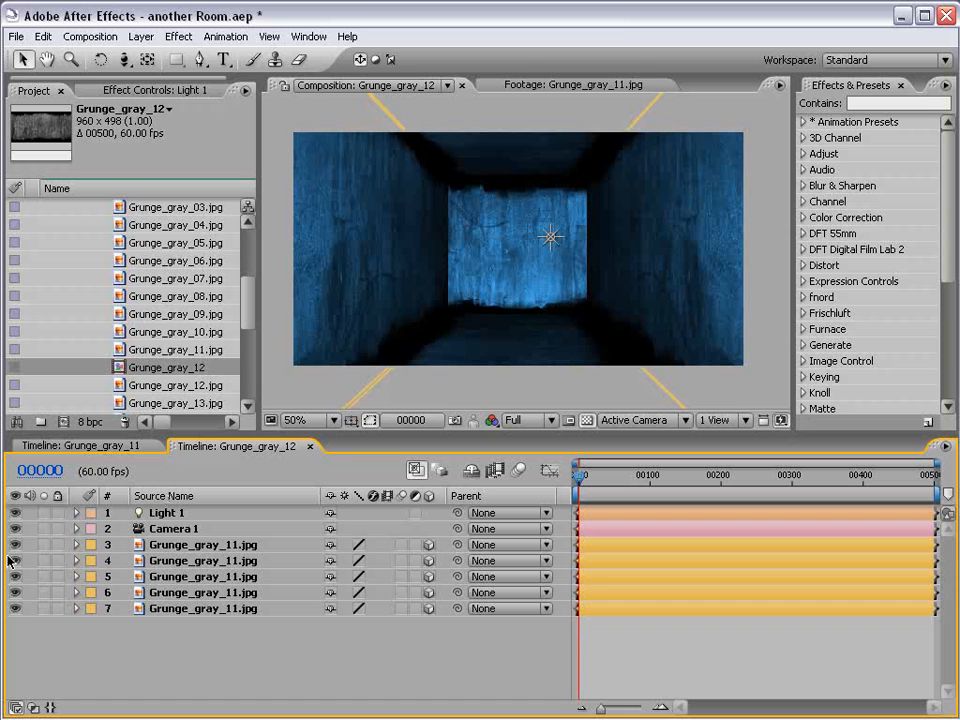
Step: Rename the back wall's Grunge_gray_11.jpg layer as Back Wall
{"action": "left_click", "coordinate": [155, 546]}
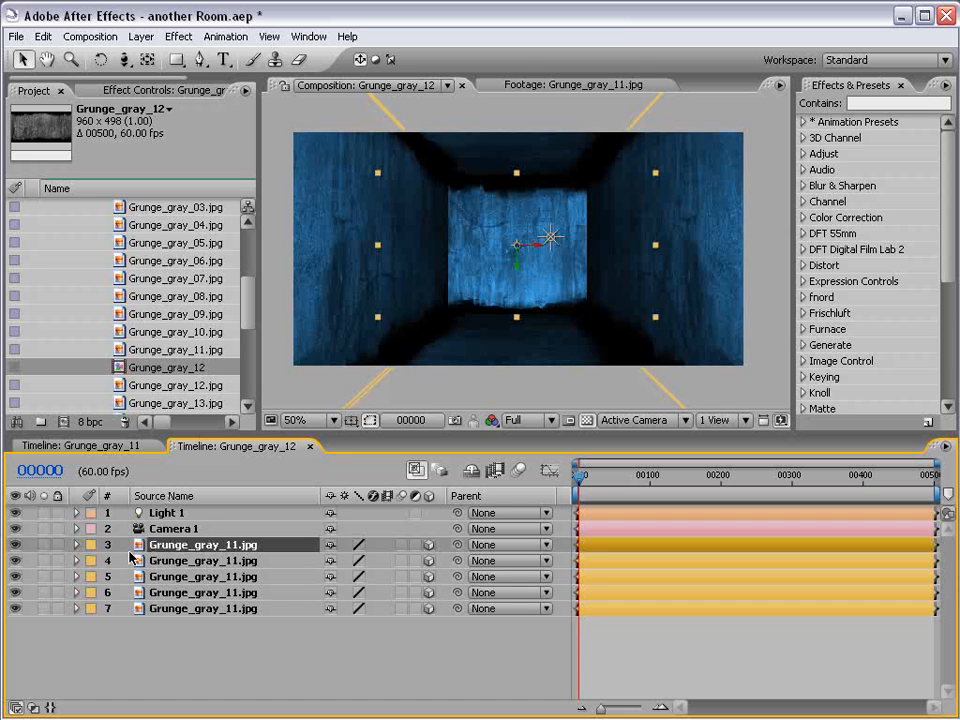
{"action": "key", "text": "Return"}
{"action": "type", "text": "Back"}
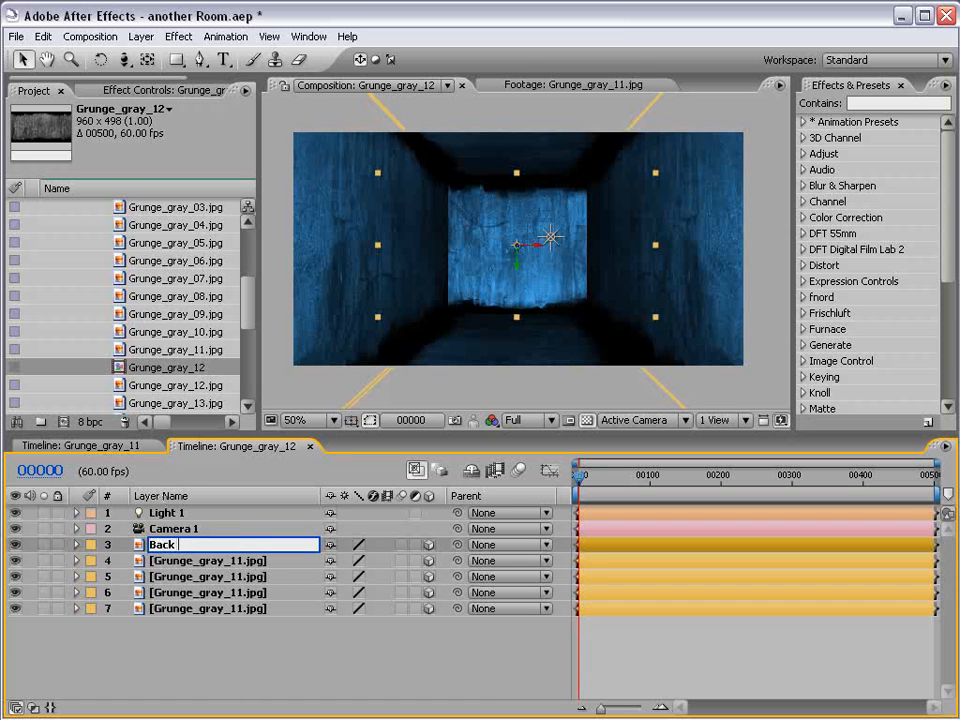
{"action": "type", "text": " Wall"}
{"action": "key", "text": "Return"}
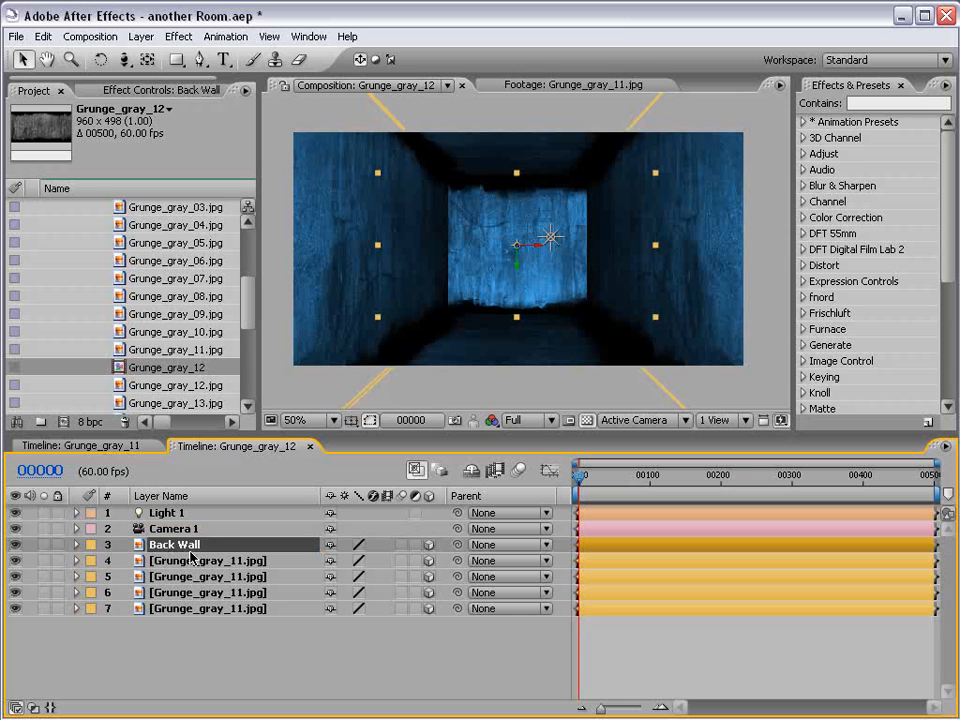
{"action": "key", "text": "Return"}
{"action": "left_click", "coordinate": [320, 672]}
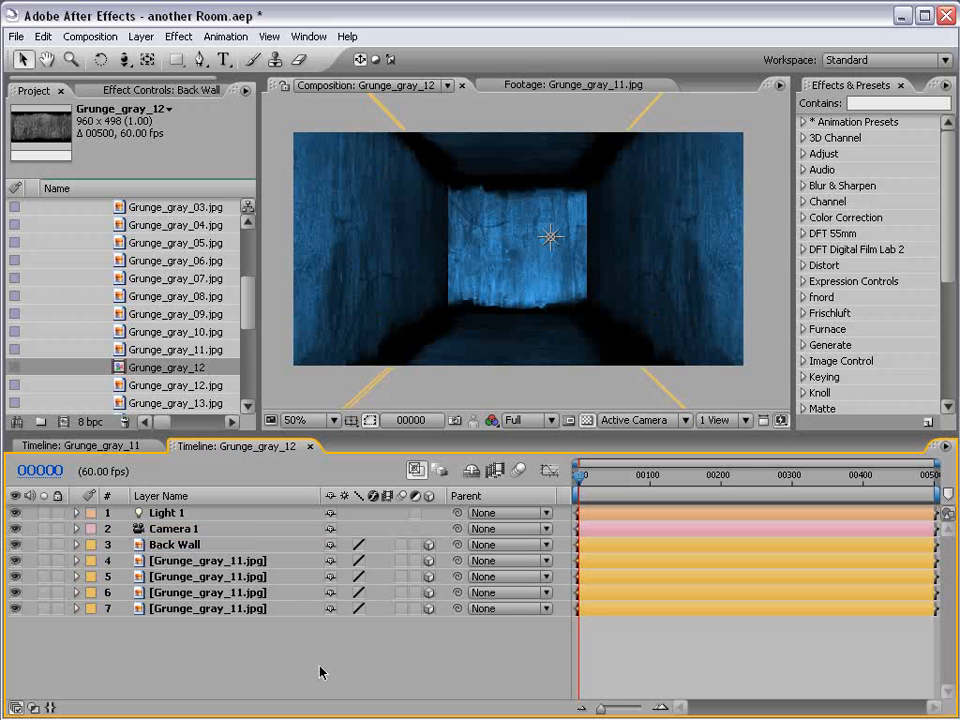
Step: Cycle the time display through its formats back to frames and return the playhead to frame 0
{"action": "left_click_drag", "start_coordinate": [588, 481], "coordinate": [670, 479]}
{"action": "left_click", "coordinate": [41, 472], "text": "ctrl"}
{"action": "left_click", "coordinate": [43, 472], "text": "ctrl"}
{"action": "left_click", "coordinate": [43, 473], "text": "ctrl"}
{"action": "left_click", "coordinate": [63, 472], "text": "ctrl"}
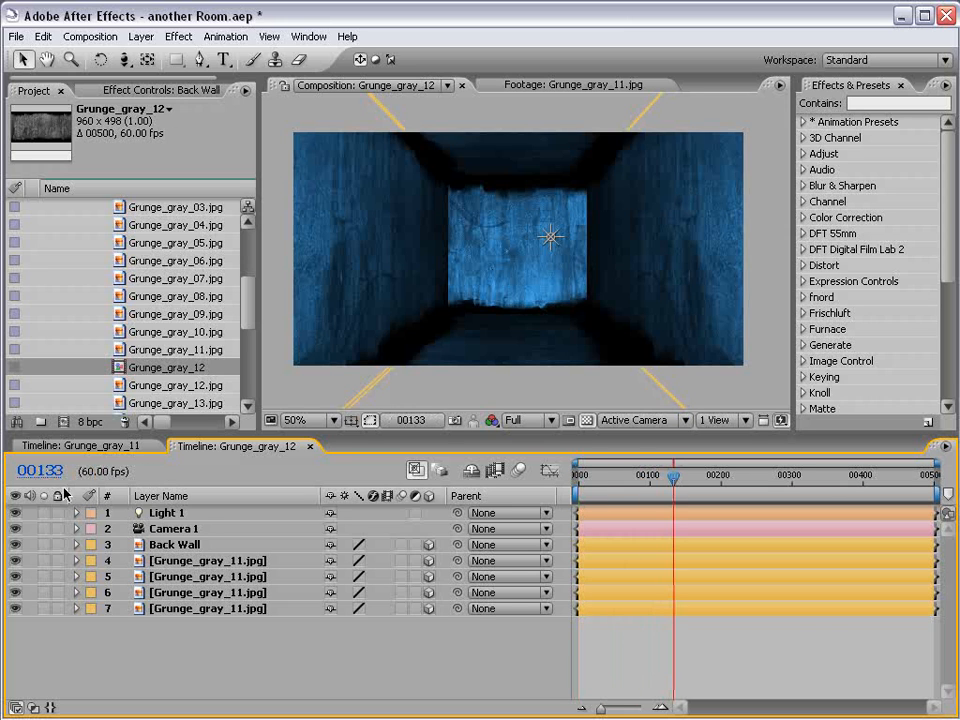
{"action": "left_click_drag", "start_coordinate": [585, 485], "coordinate": [447, 487]}
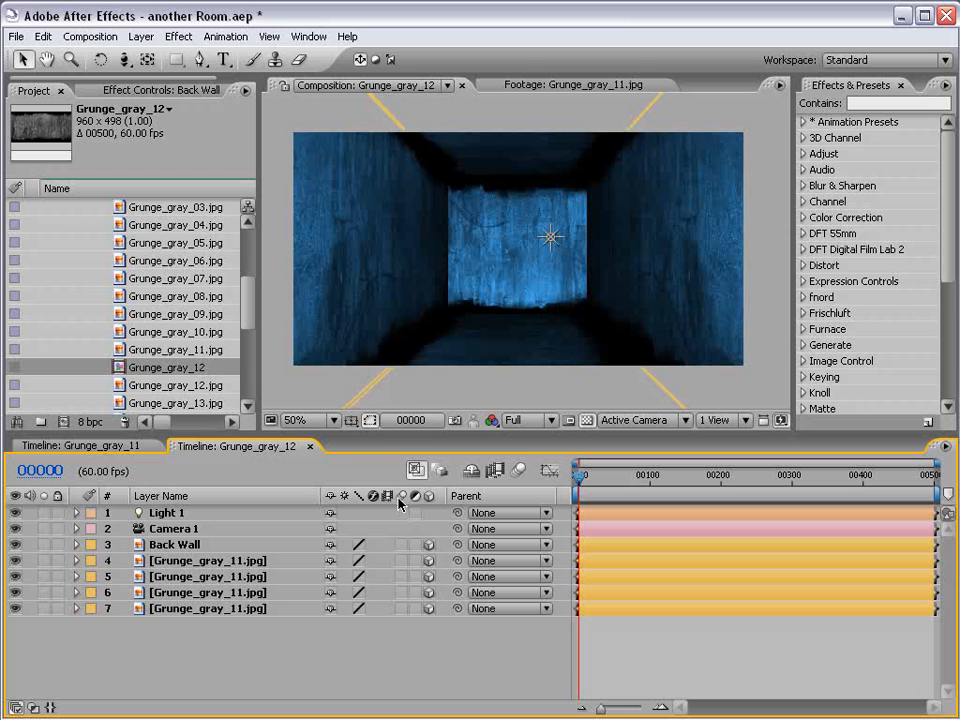
Step: Hide the Back Wall layer and apply the Motion Tile effect to the ceiling layer
{"action": "left_click", "coordinate": [162, 549]}
{"action": "left_click", "coordinate": [15, 545]}
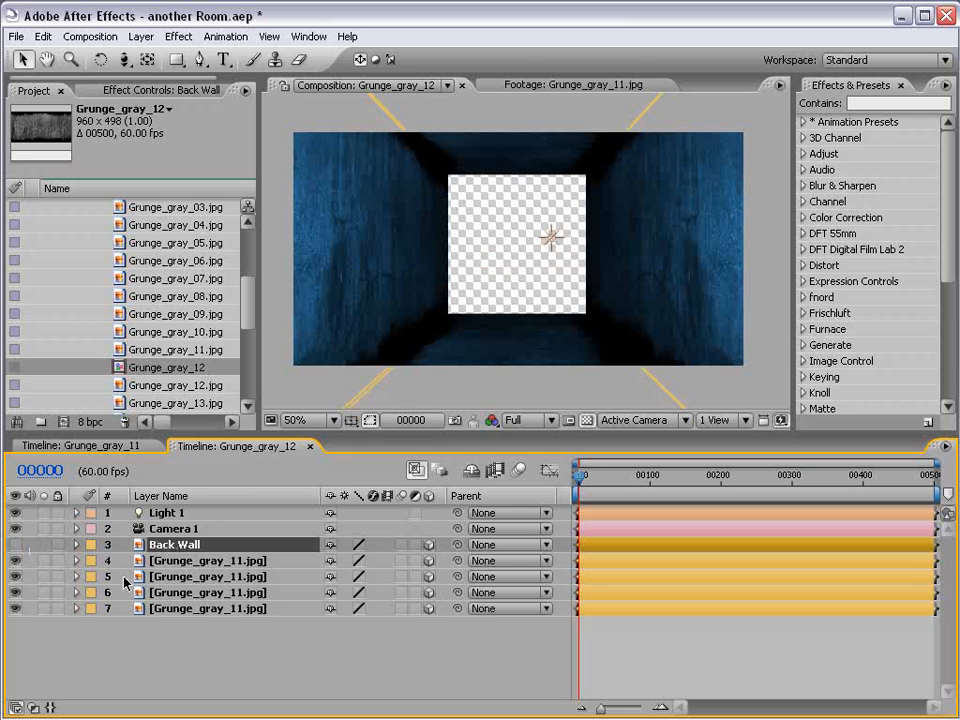
{"action": "left_click", "coordinate": [210, 561]}
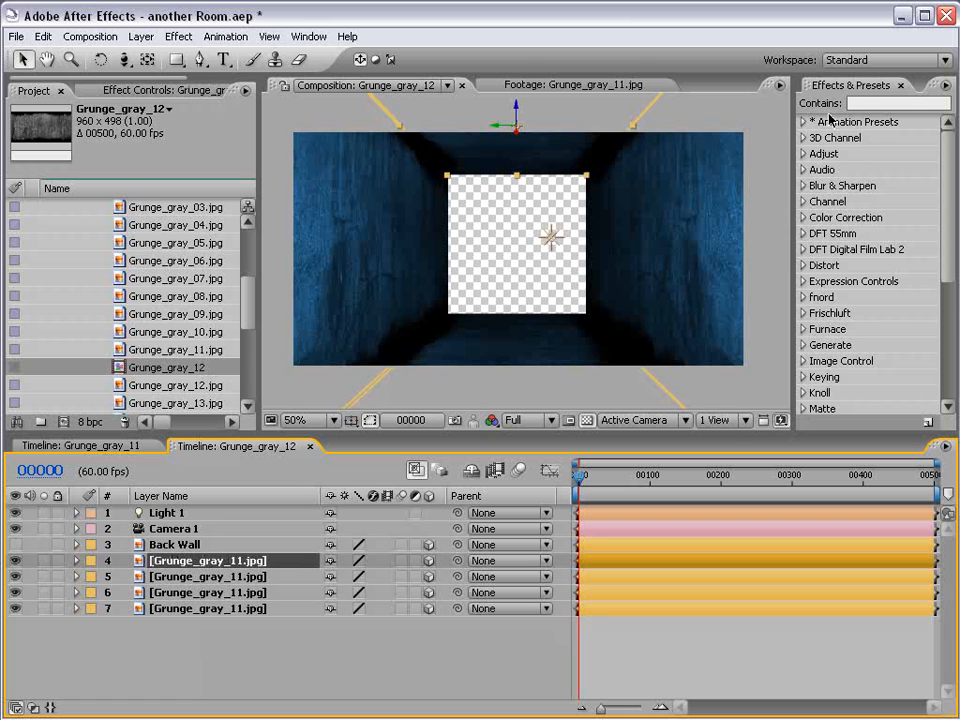
{"action": "left_click", "coordinate": [870, 103]}
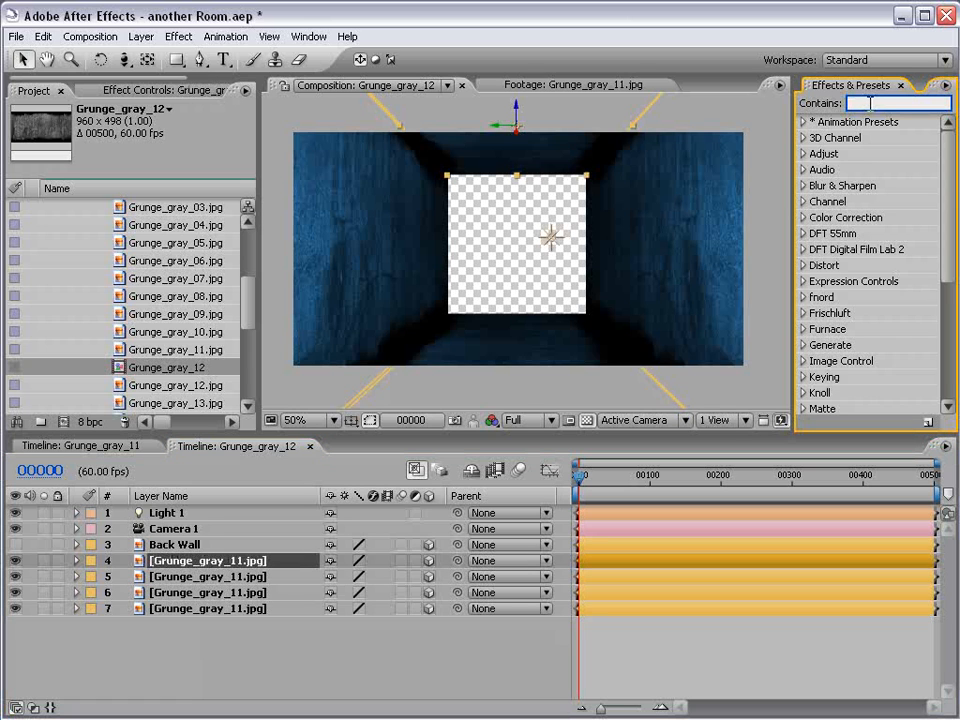
{"action": "type", "text": "motion"}
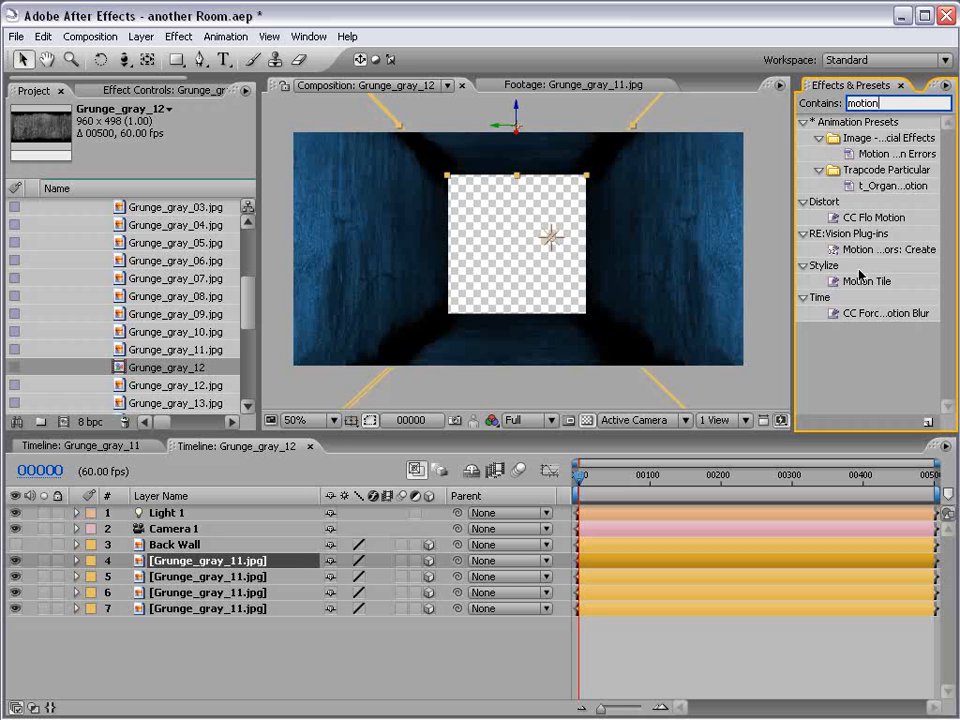
{"action": "left_click", "coordinate": [843, 284]}
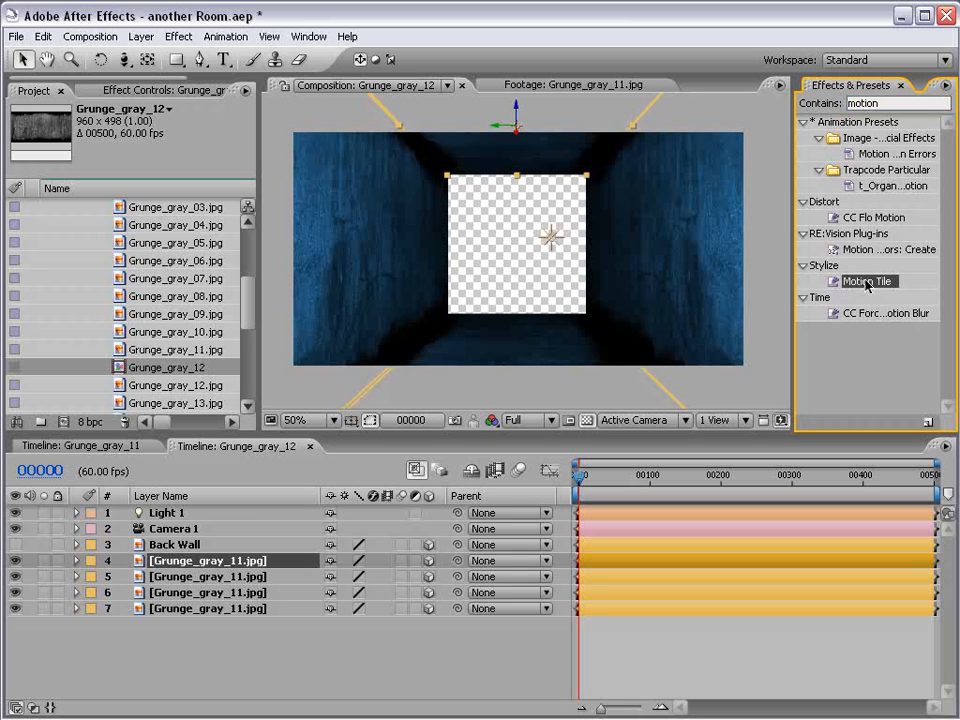
{"action": "left_click_drag", "start_coordinate": [866, 284], "coordinate": [193, 565]}
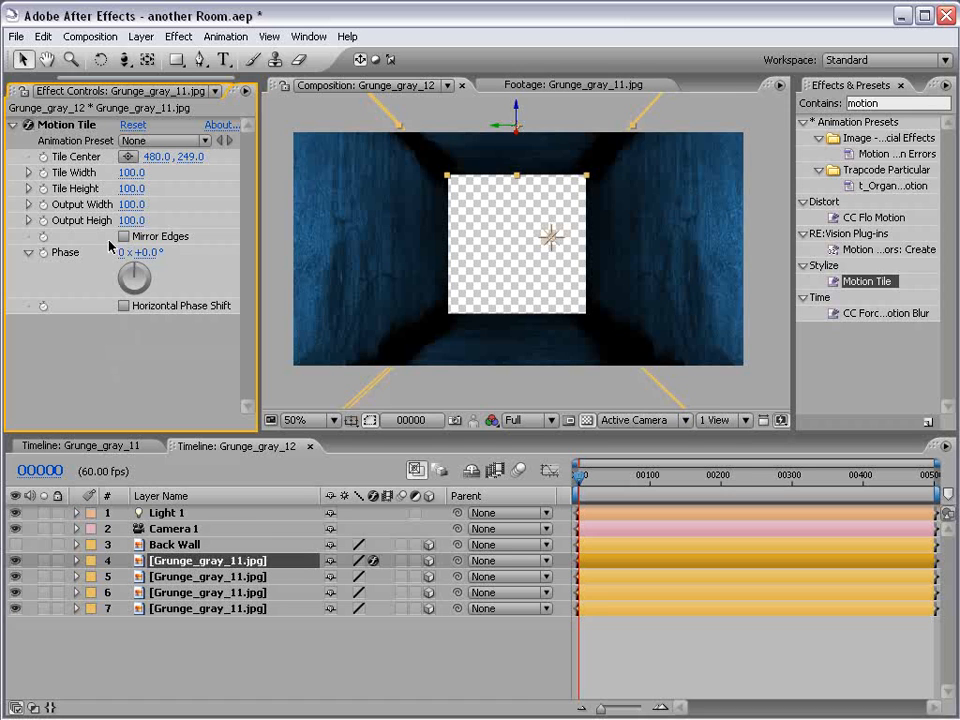
Step: Set the output width of the ceiling's Motion Tile effect to 500
{"action": "left_click", "coordinate": [139, 205]}
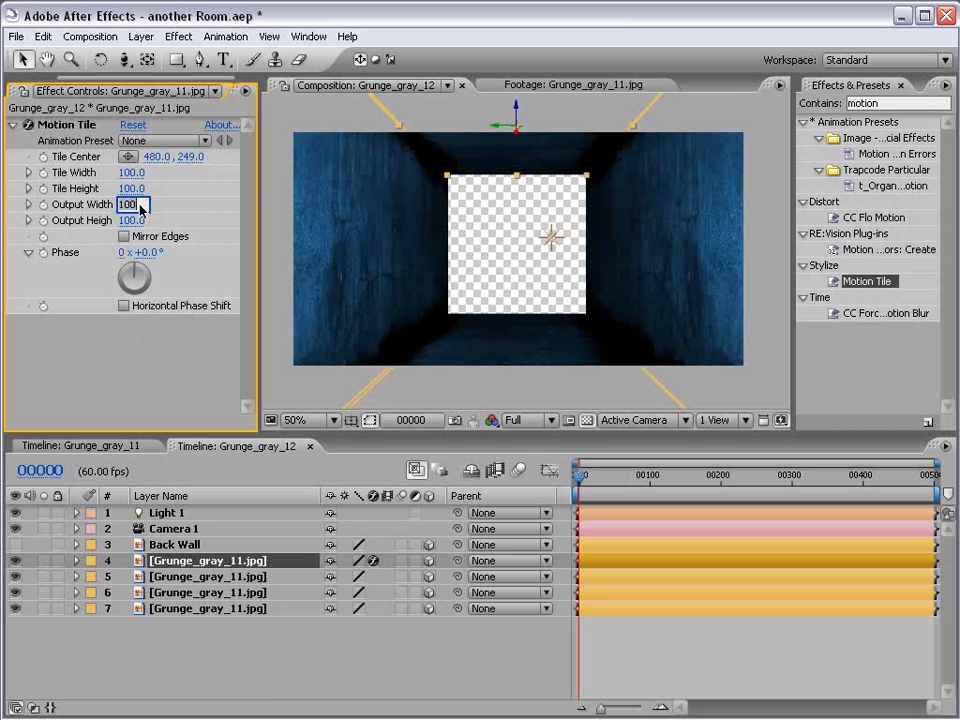
{"action": "type", "text": "50"}
{"action": "key", "text": "Return"}
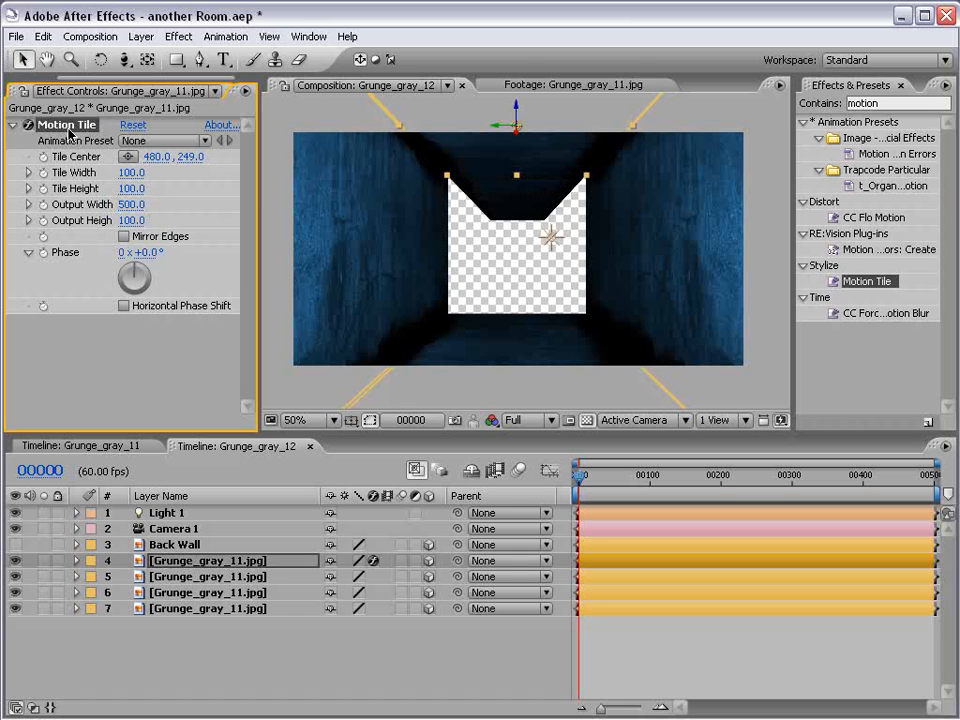
Step: Copy the ceiling's Motion Tile effect to the floor and both side wall layers
{"action": "left_click", "coordinate": [210, 577]}
{"action": "left_click", "coordinate": [208, 609], "text": "shift"}
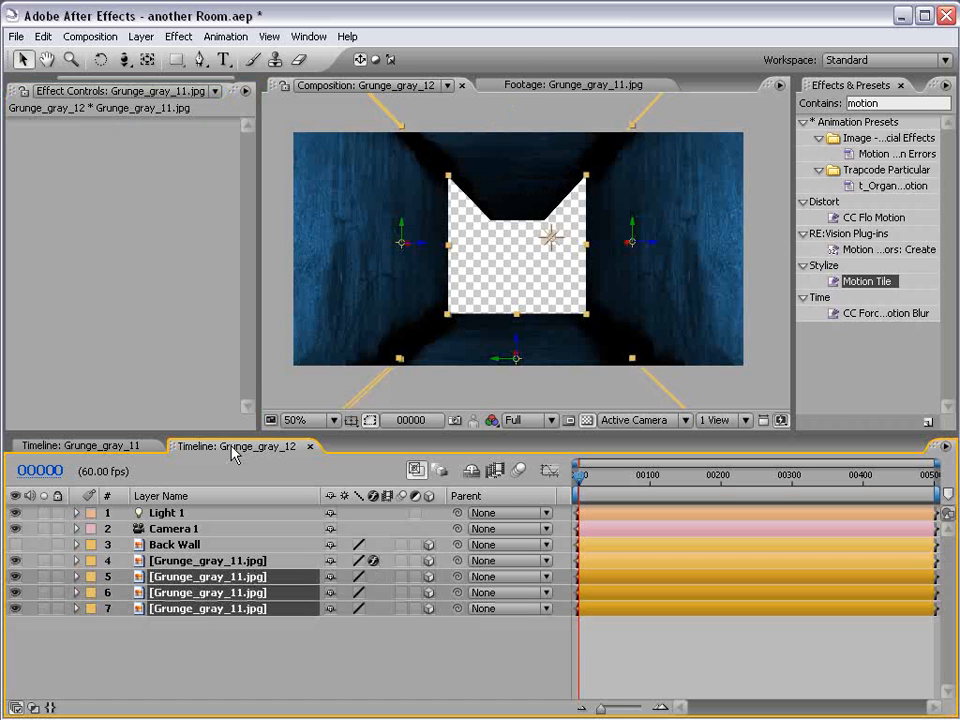
{"action": "key", "text": "ctrl+v"}
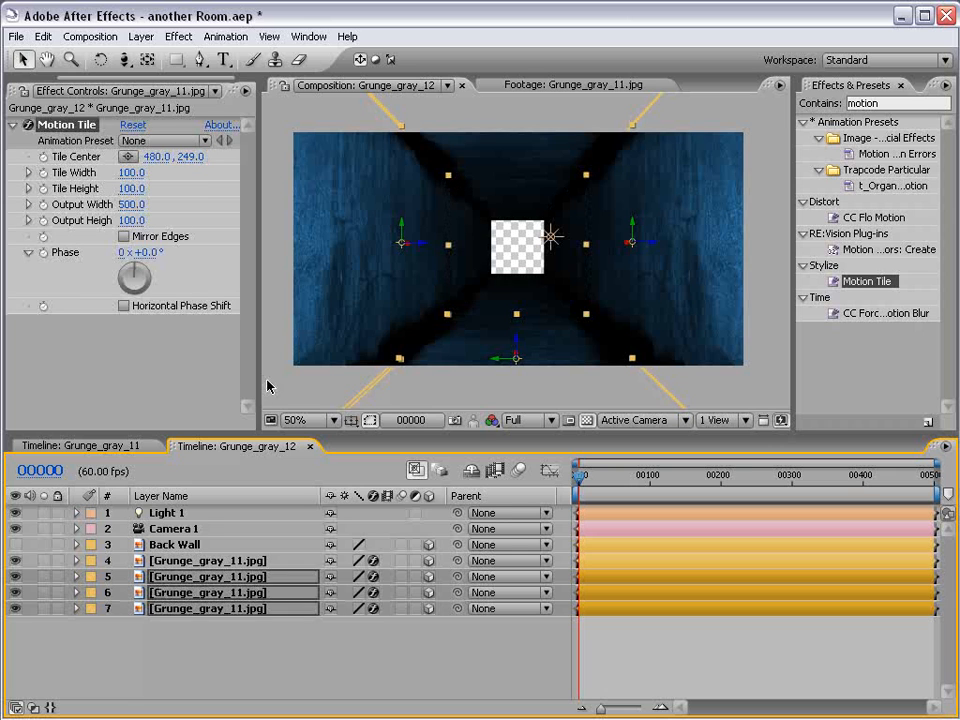
{"action": "left_click", "coordinate": [336, 639]}
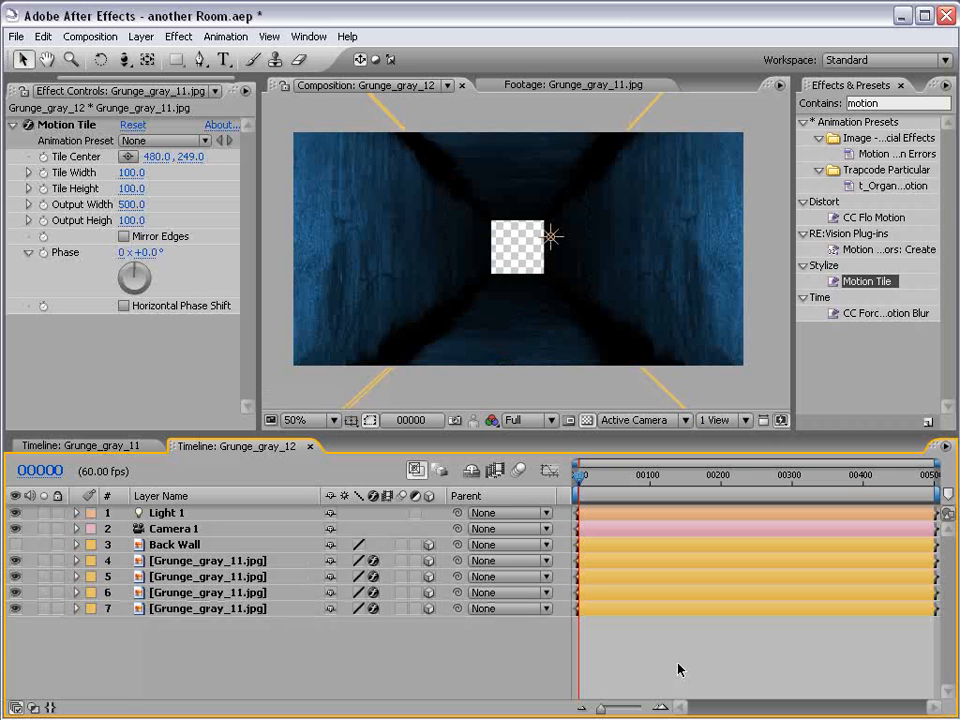
Step: Show the Back Wall layer again and push it back in depth to the far end of the extended corridor
{"action": "left_click", "coordinate": [178, 545]}
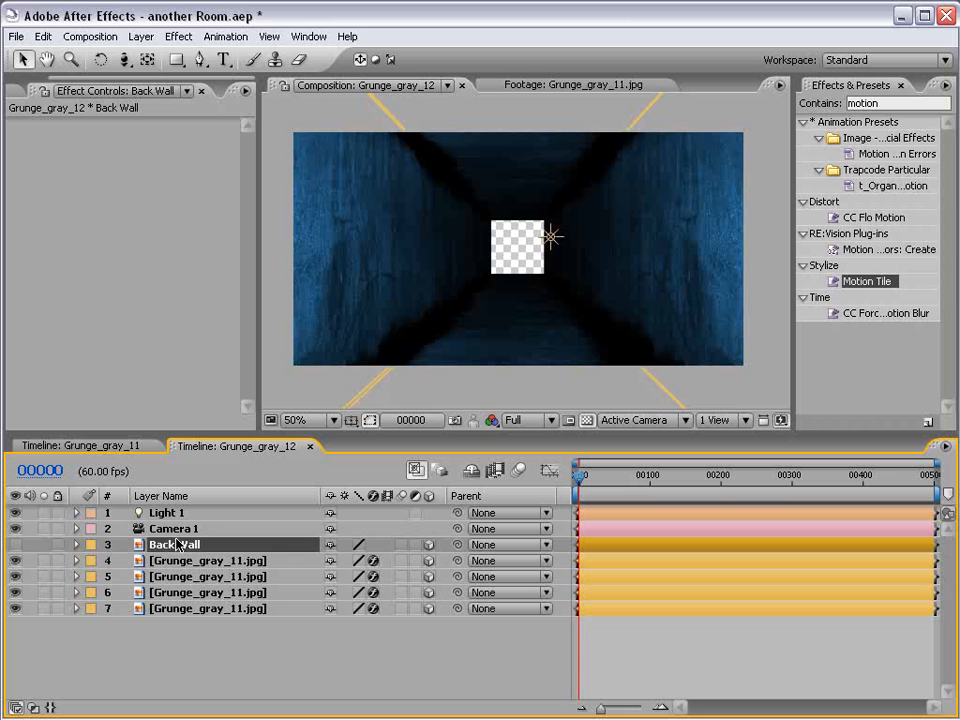
{"action": "left_click", "coordinate": [15, 545]}
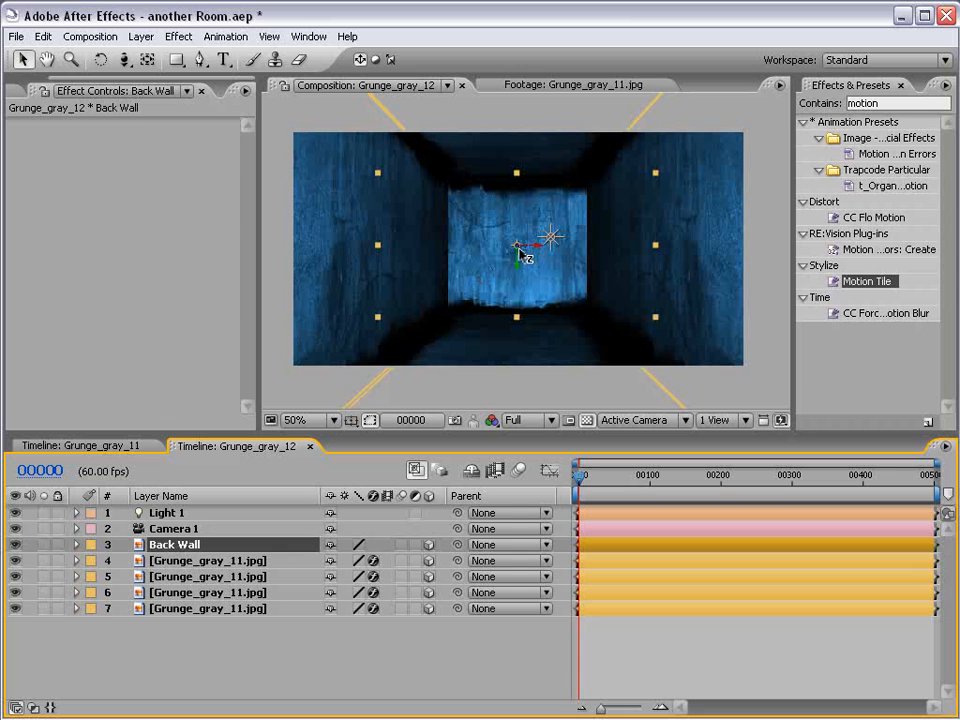
{"action": "mouse_move", "coordinate": [519, 252]}
{"action": "left_mouse_down"}
{"action": "mouse_move", "coordinate": [420, 366]}
{"action": "mouse_move", "coordinate": [430, 324]}
{"action": "mouse_move", "coordinate": [414, 339]}
{"action": "left_mouse_up"}
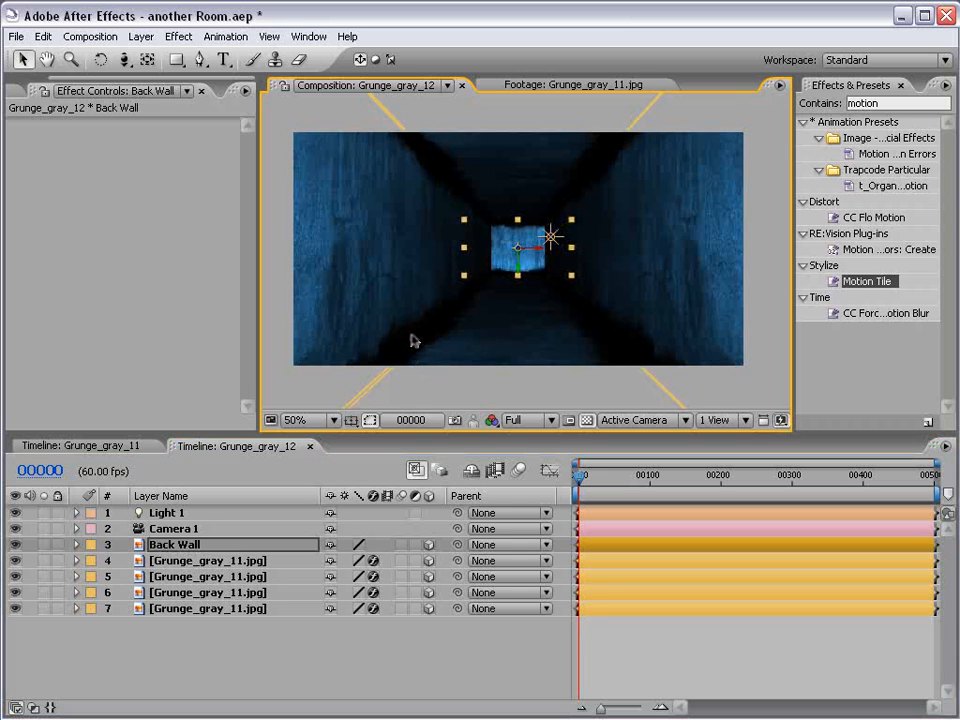
{"action": "left_click", "coordinate": [634, 630]}
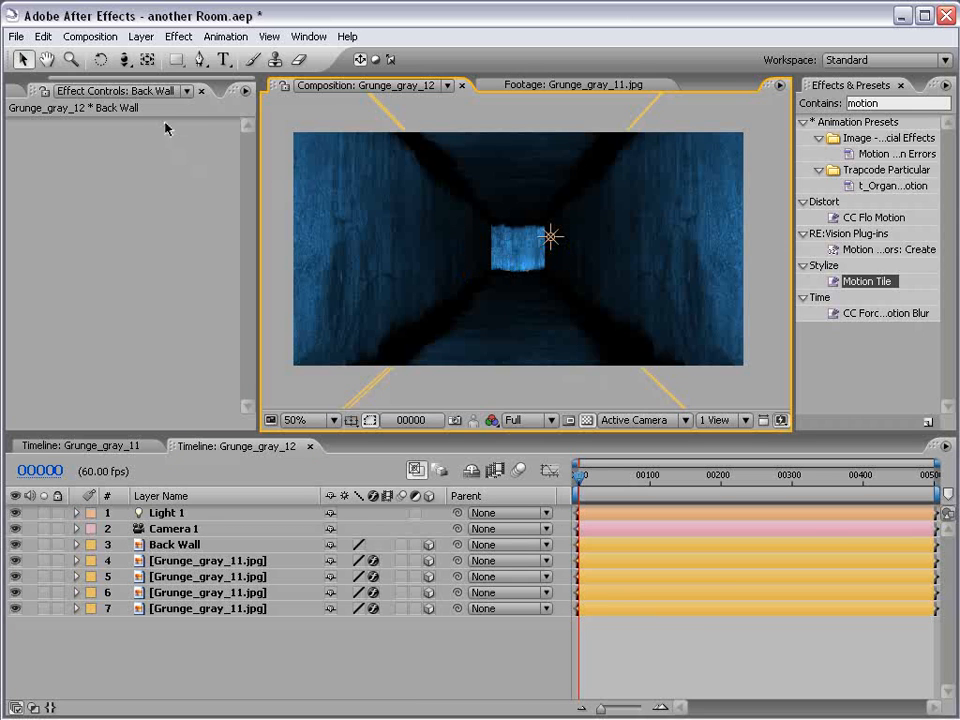
Step: Track the camera back and forth in depth to frame the lengthened corridor
{"action": "left_click", "coordinate": [124, 60]}
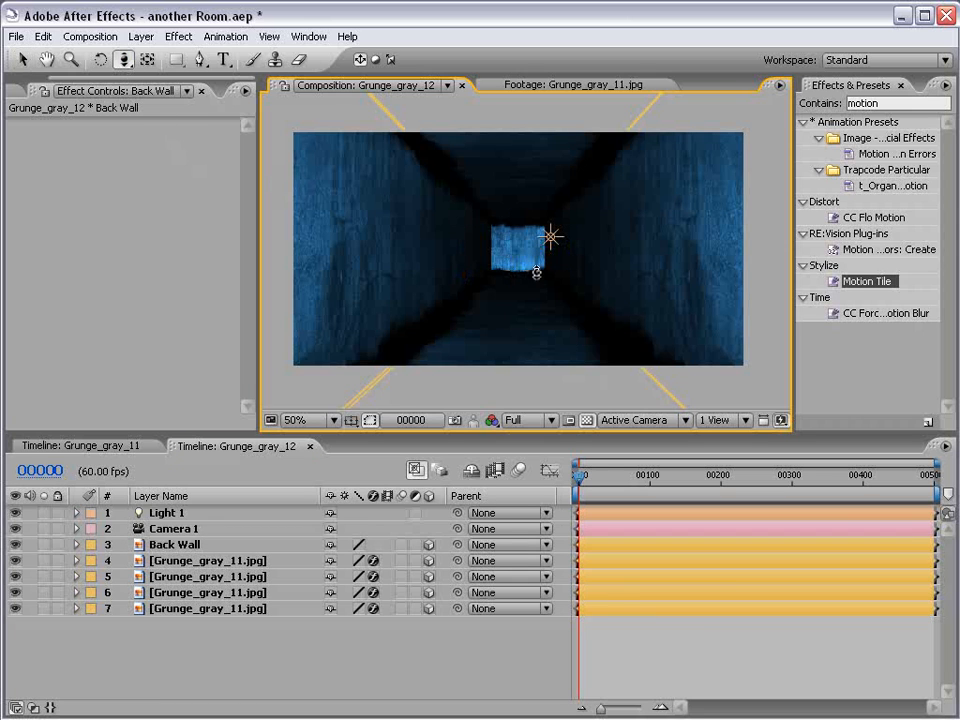
{"action": "left_click_drag", "start_coordinate": [537, 274], "coordinate": [542, 519]}
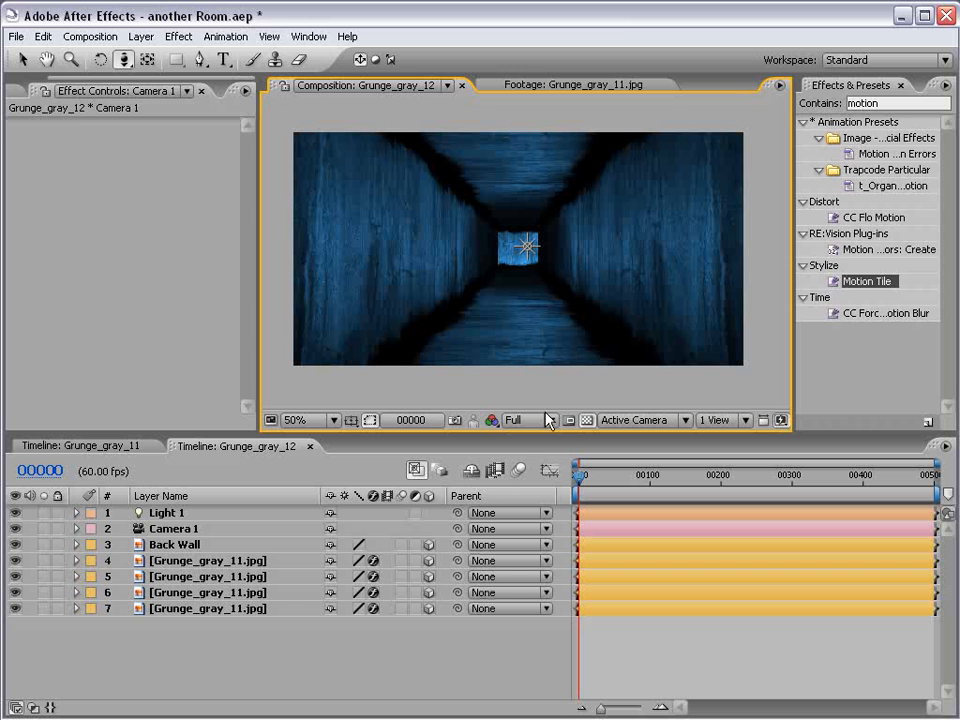
{"action": "left_click_drag", "start_coordinate": [372, 202], "coordinate": [498, 462]}
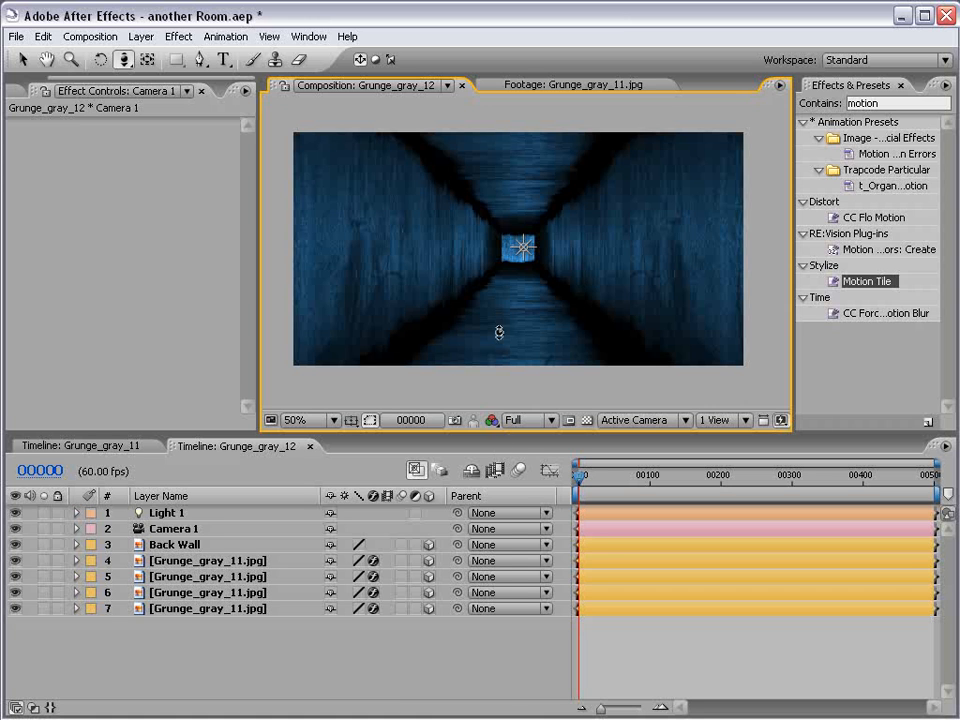
{"action": "left_click_drag", "start_coordinate": [499, 330], "coordinate": [560, 291]}
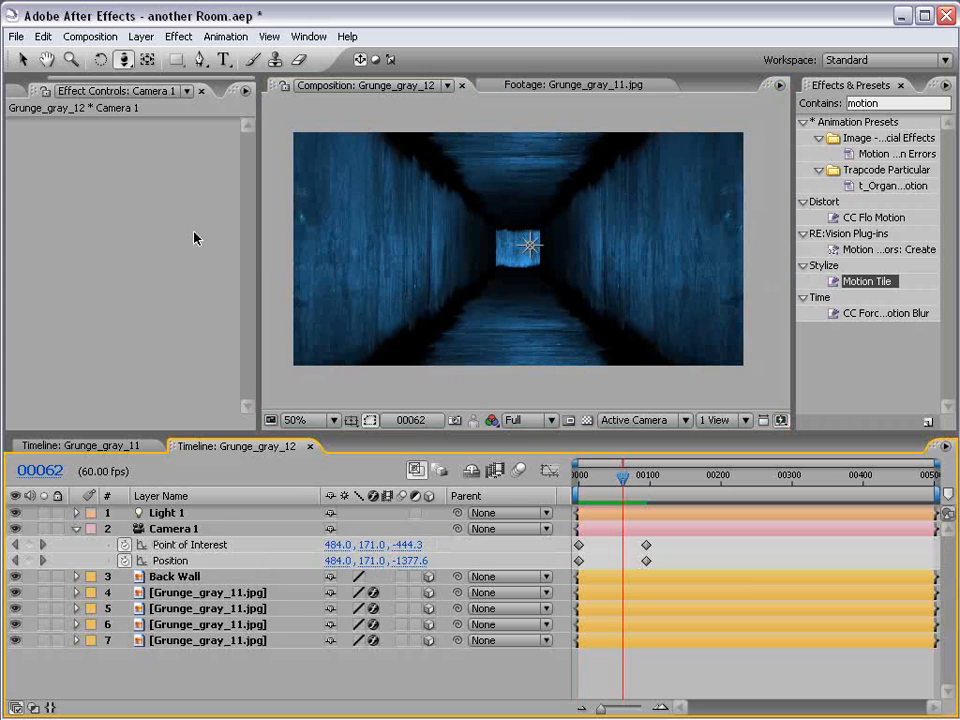
Step: Hide the left side wall layer briefly and show it again to check its place in the corridor
{"action": "left_click", "coordinate": [26, 60]}
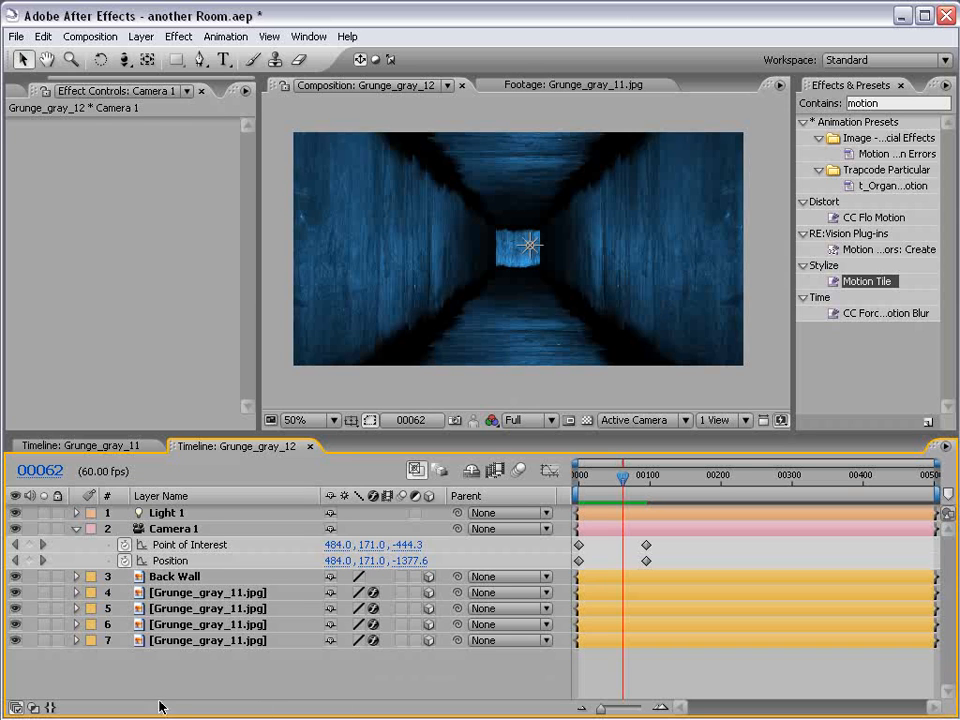
{"action": "left_click", "coordinate": [10, 639]}
{"action": "left_click", "coordinate": [14, 640]}
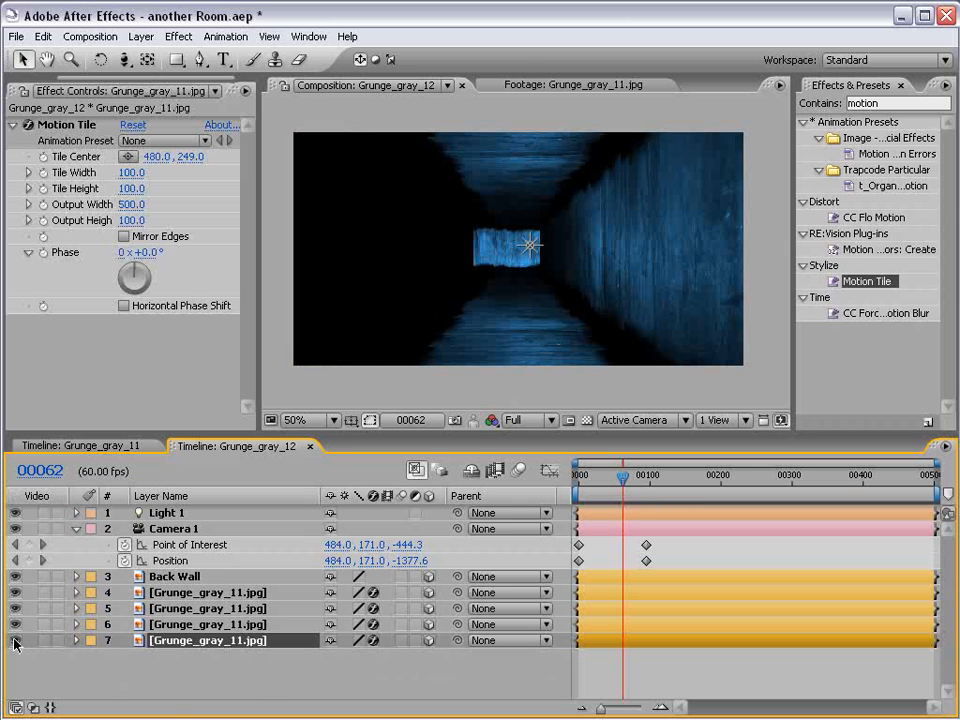
{"action": "left_click", "coordinate": [14, 641]}
Step: Apply the Exposure effect to the Back Wall layer and darken it with an exposure of -4.70
{"action": "left_click", "coordinate": [200, 577]}
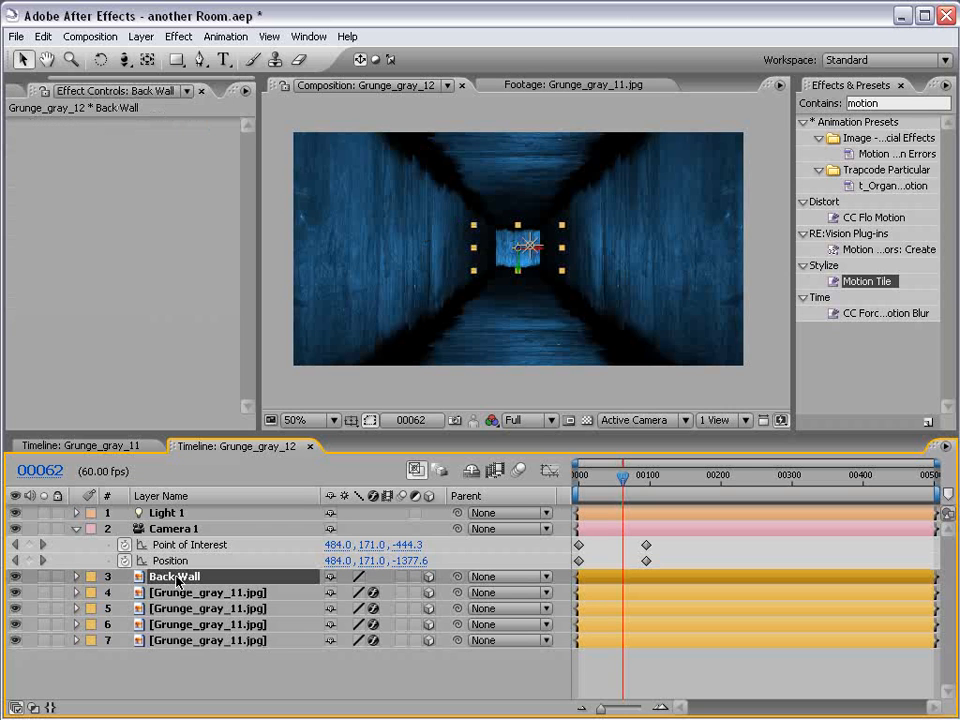
{"action": "left_click", "coordinate": [178, 36]}
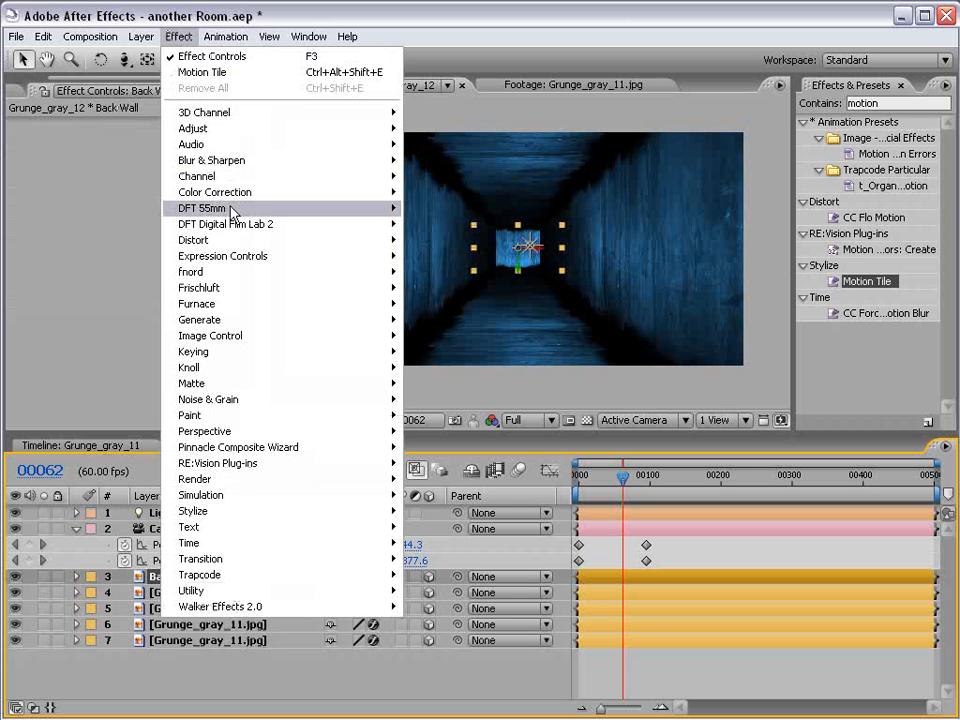
{"action": "mouse_move", "coordinate": [230, 193]}
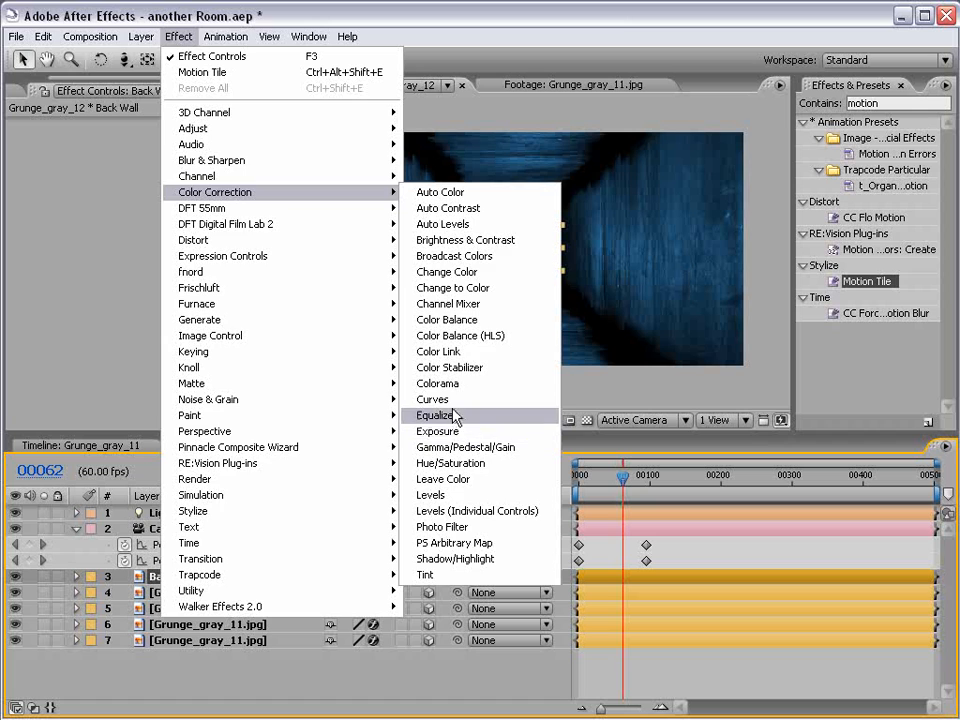
{"action": "left_click", "coordinate": [483, 431]}
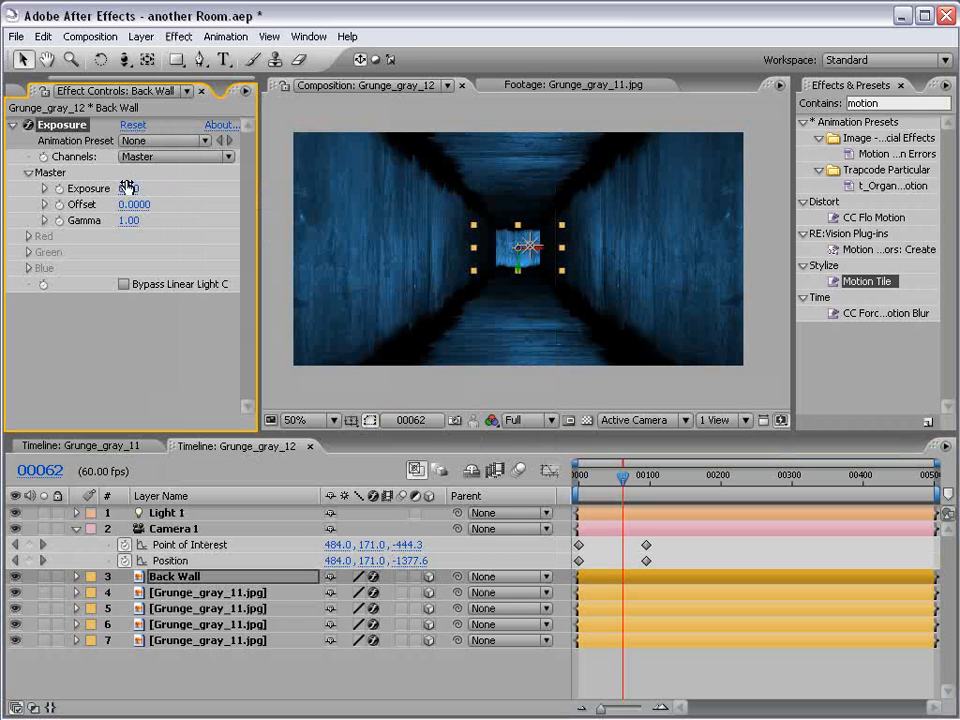
{"action": "left_click_drag", "start_coordinate": [124, 189], "coordinate": [88, 188]}
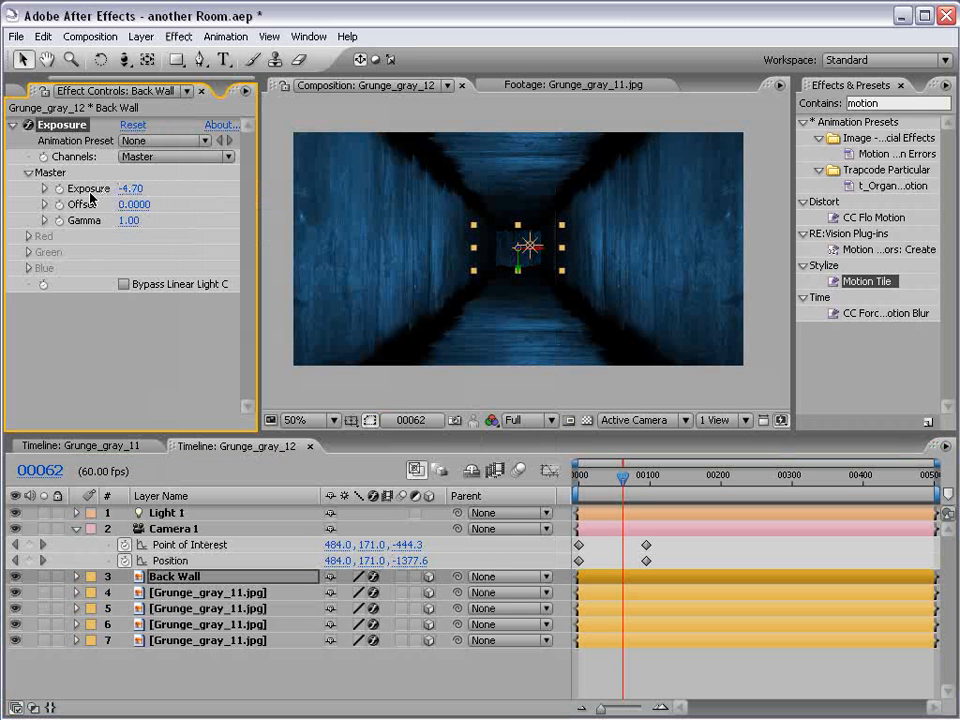
{"action": "left_click", "coordinate": [724, 665]}
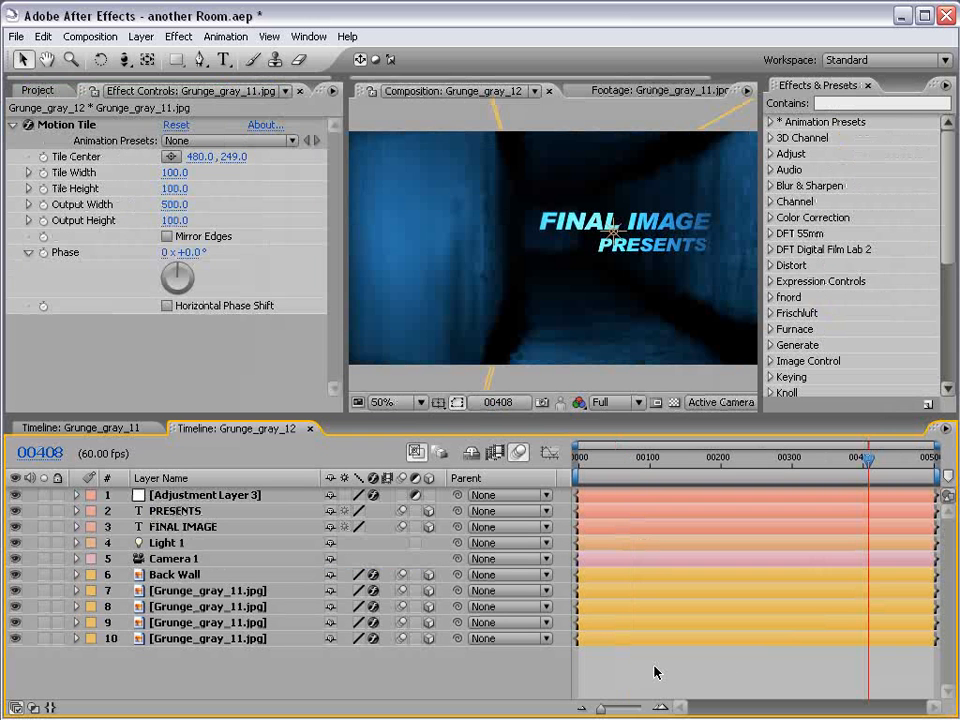
Step: Add the expression wiggle(3,40) to Light 1's Intensity and scrub the timeline to preview the flicker
{"action": "left_click", "coordinate": [76, 543]}
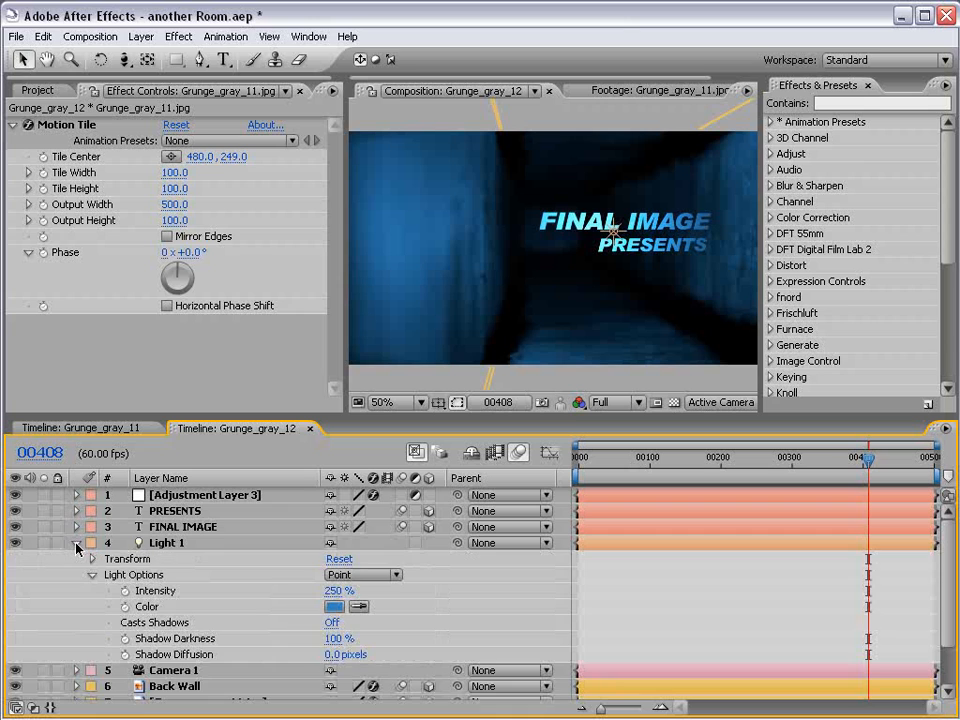
{"action": "scroll", "coordinate": [129, 586], "scroll_direction": "down", "scroll_amount": 1}
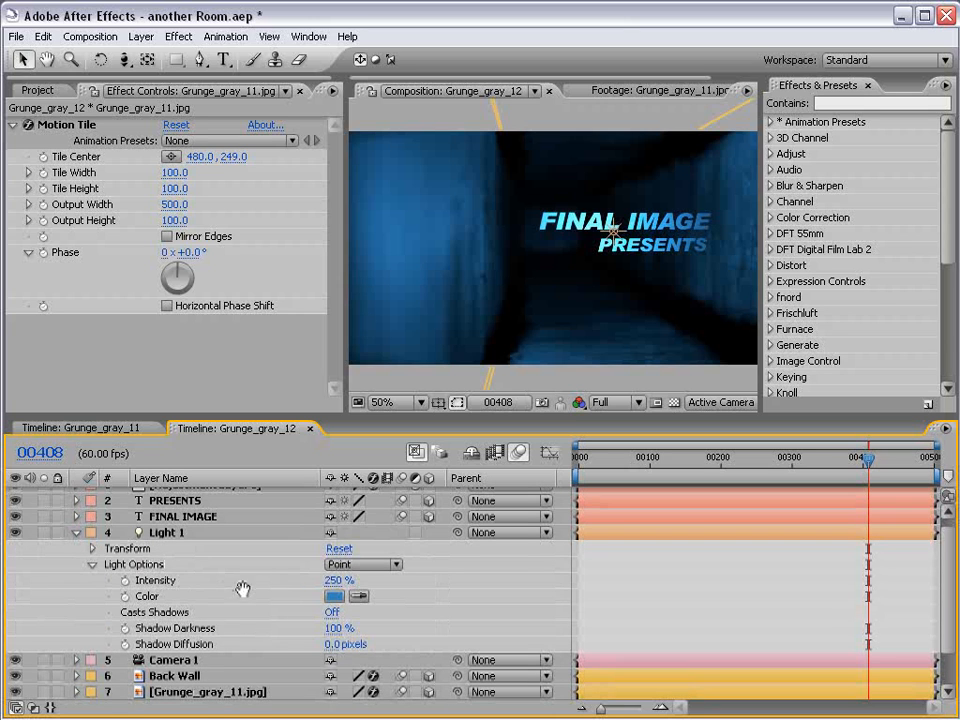
{"action": "left_click", "coordinate": [125, 581], "text": "alt"}
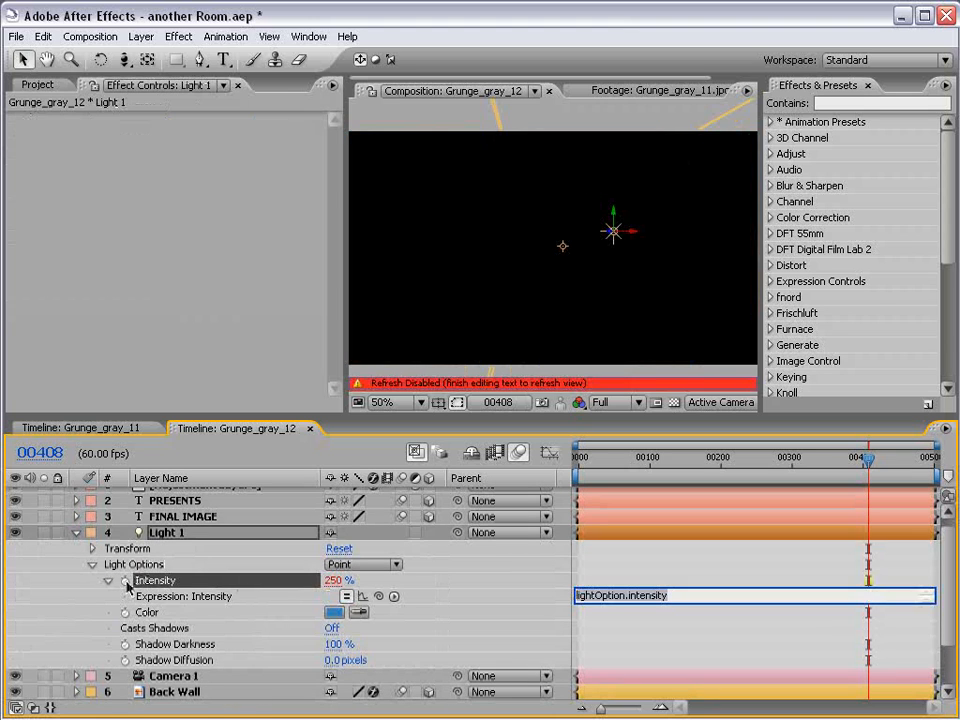
{"action": "type", "text": "wiggle(3,40"}
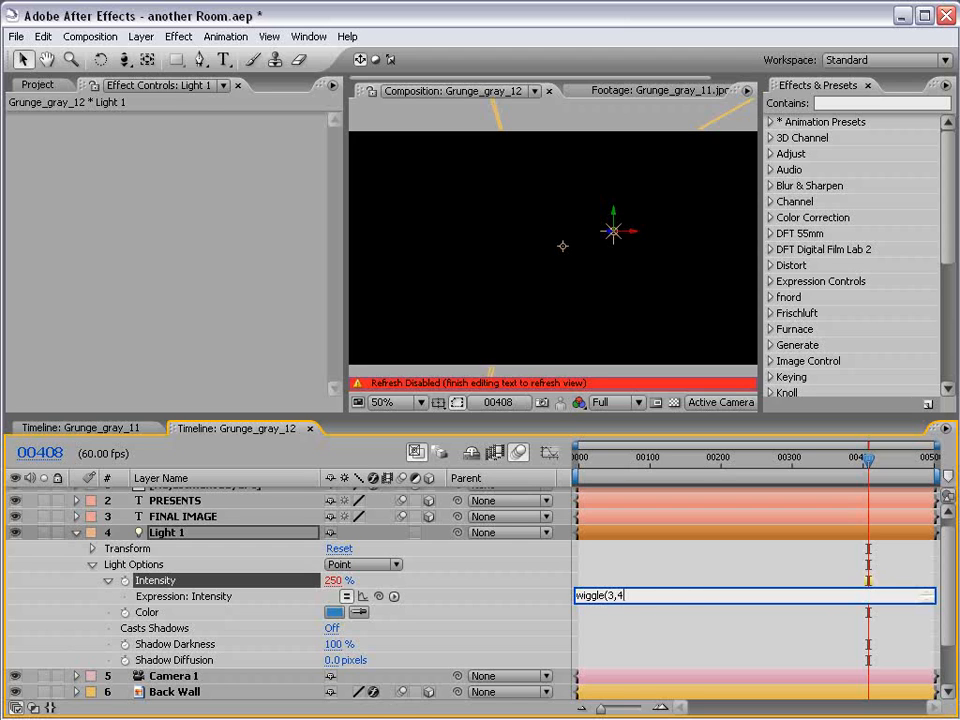
{"action": "left_click", "coordinate": [644, 582]}
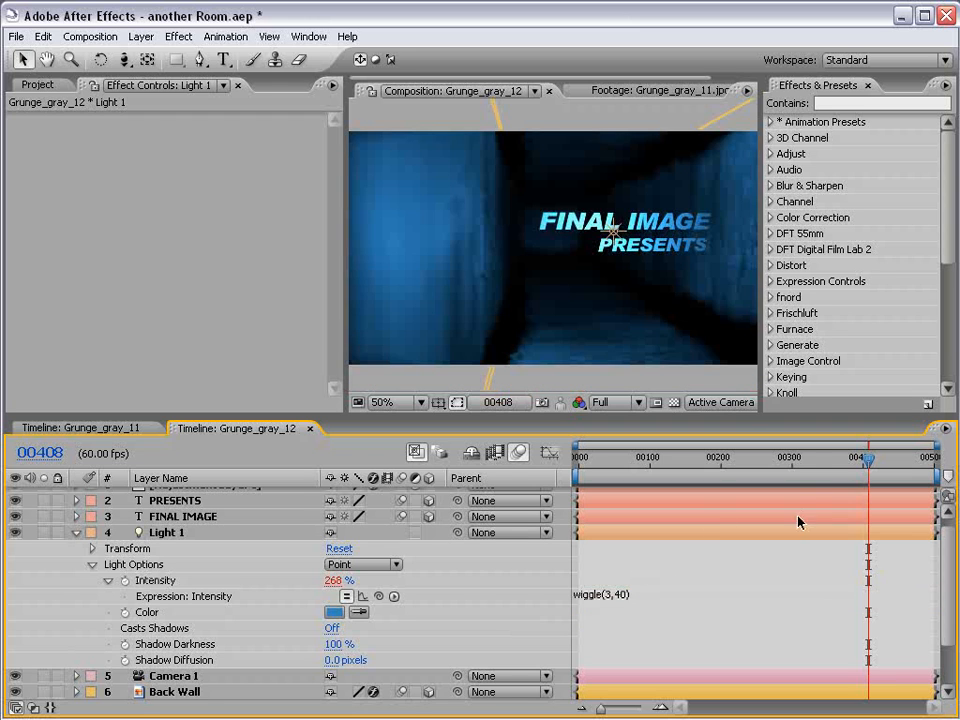
{"action": "left_click_drag", "start_coordinate": [799, 460], "coordinate": [895, 463]}
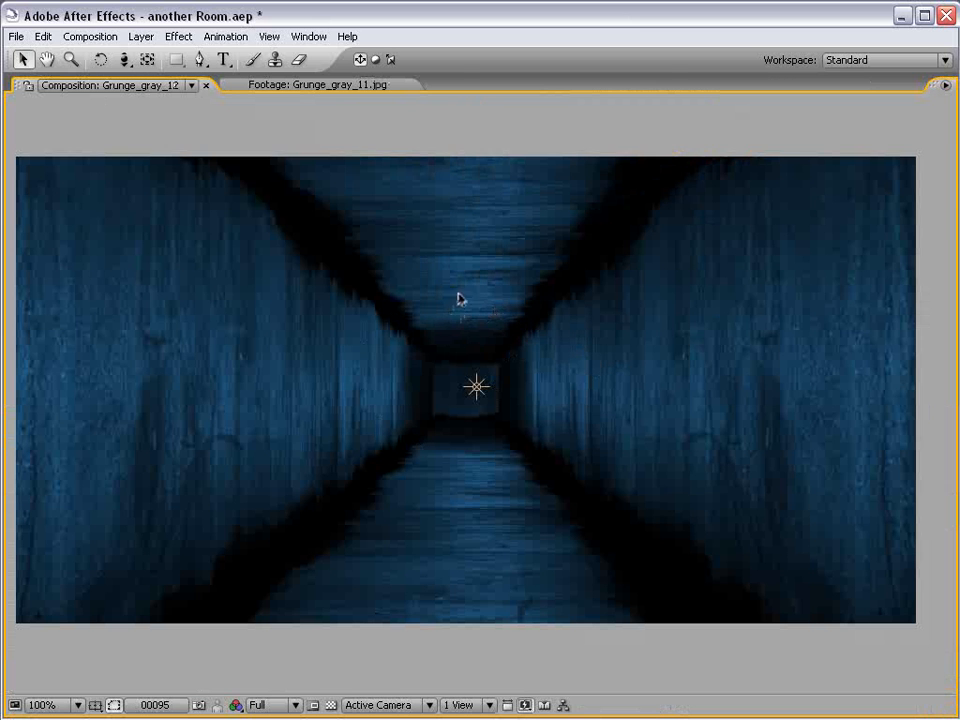
Step: Add a text layer reading "FINAL IMAGE" slightly below the centre of the corridor composition
{"action": "key", "text": "grave"}
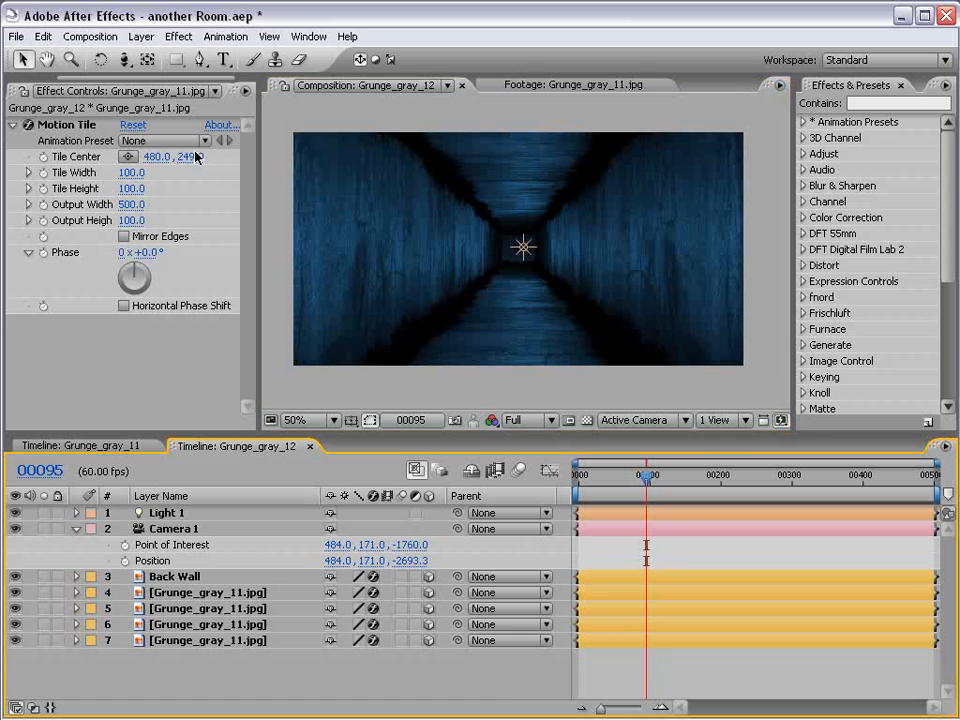
{"action": "left_click", "coordinate": [223, 59]}
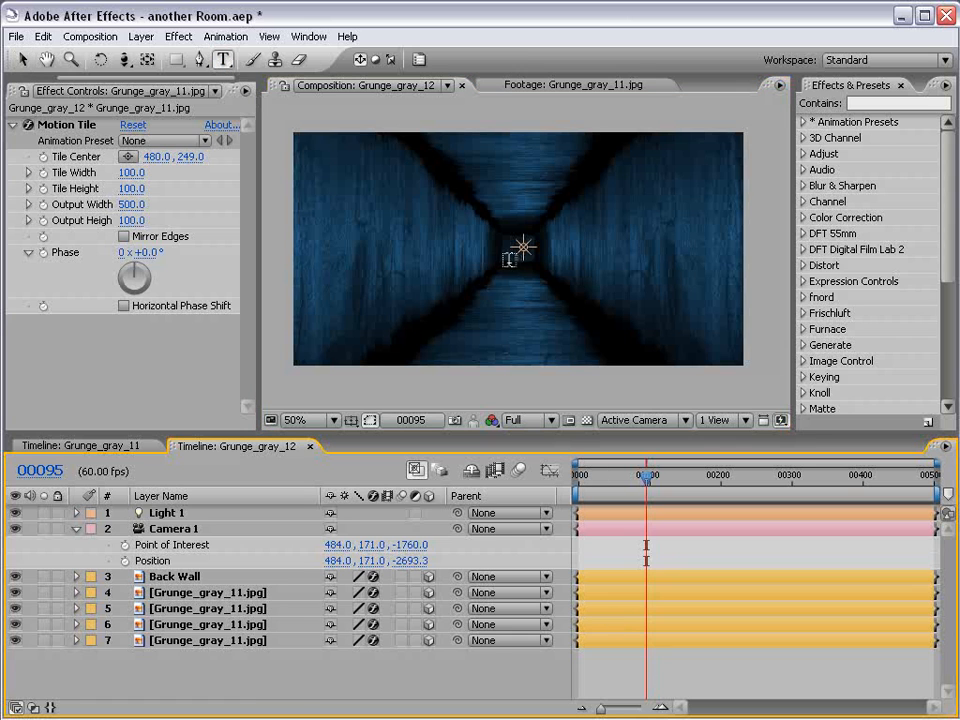
{"action": "left_click", "coordinate": [470, 270]}
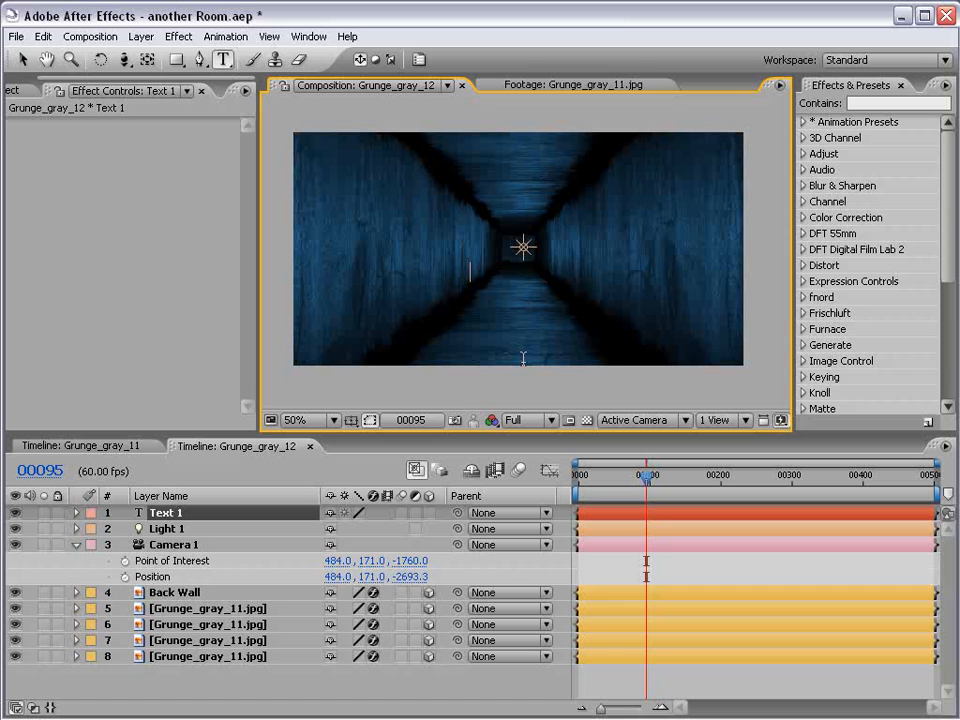
{"action": "type", "text": "FINAL IMAGE"}
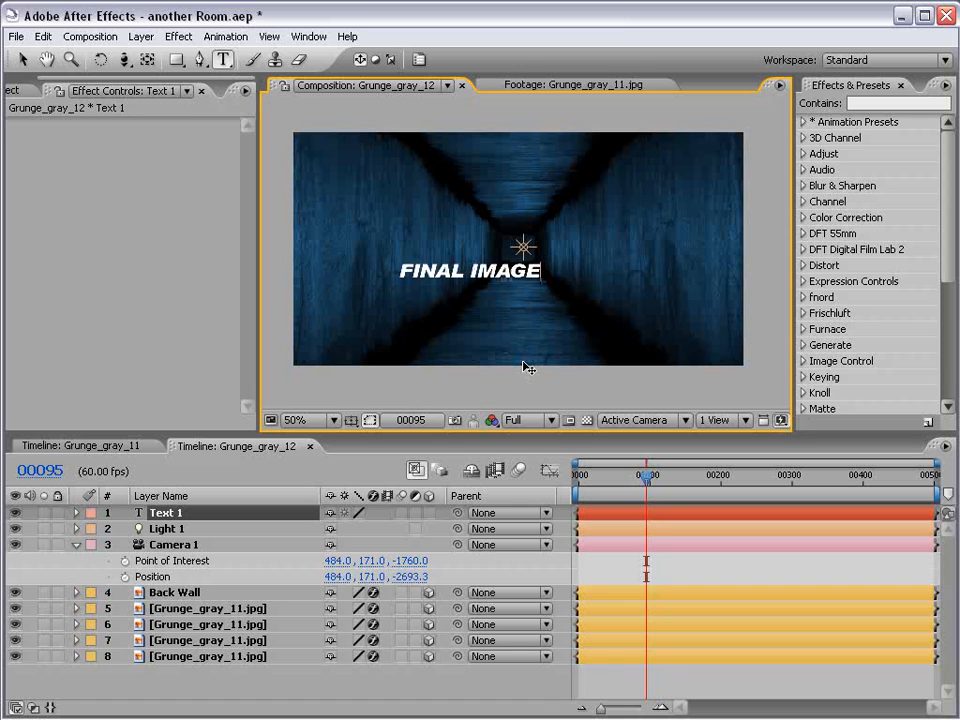
{"action": "left_click", "coordinate": [22, 59]}
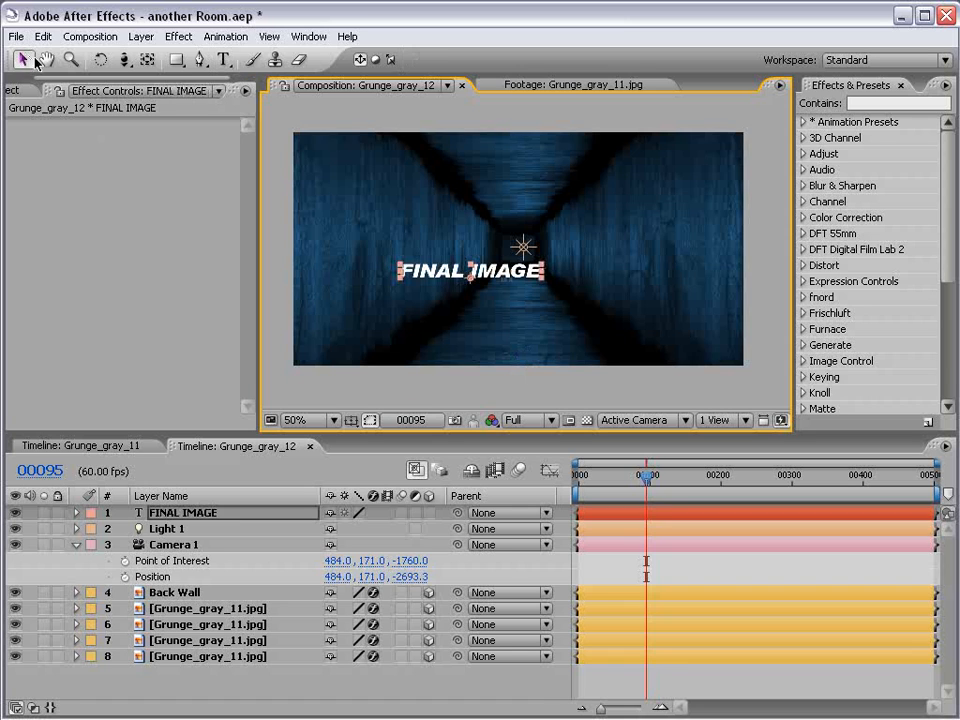
Step: Duplicate the FINAL IMAGE text layer and place the copy directly beneath the original line
{"action": "left_click", "coordinate": [600, 549]}
{"action": "left_click", "coordinate": [602, 514]}
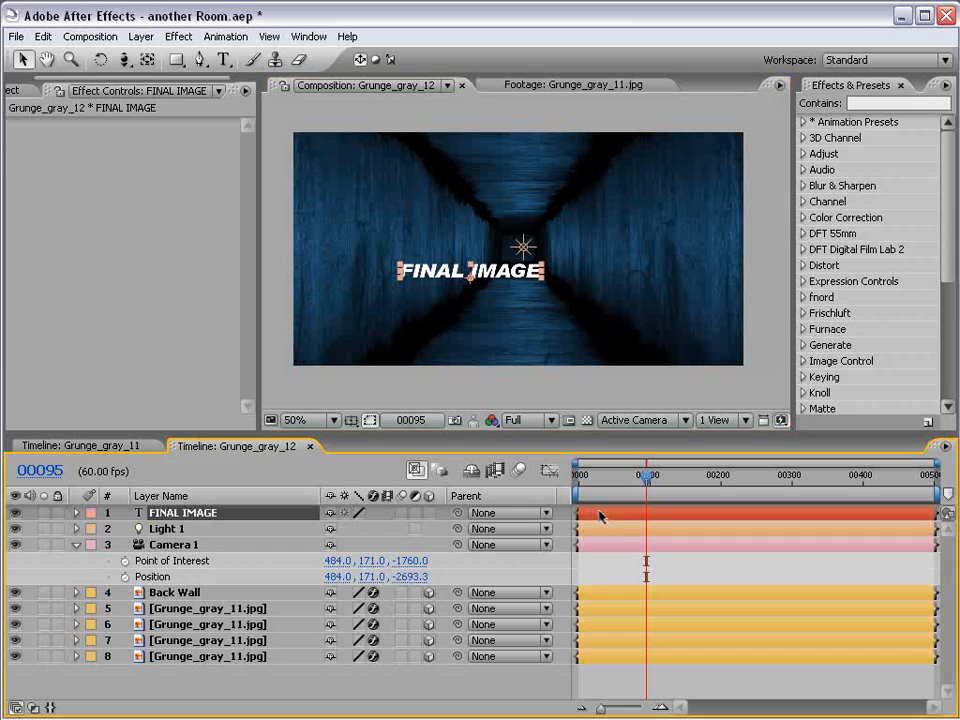
{"action": "key", "text": "ctrl+d"}
{"action": "left_click_drag", "start_coordinate": [503, 280], "coordinate": [500, 296]}
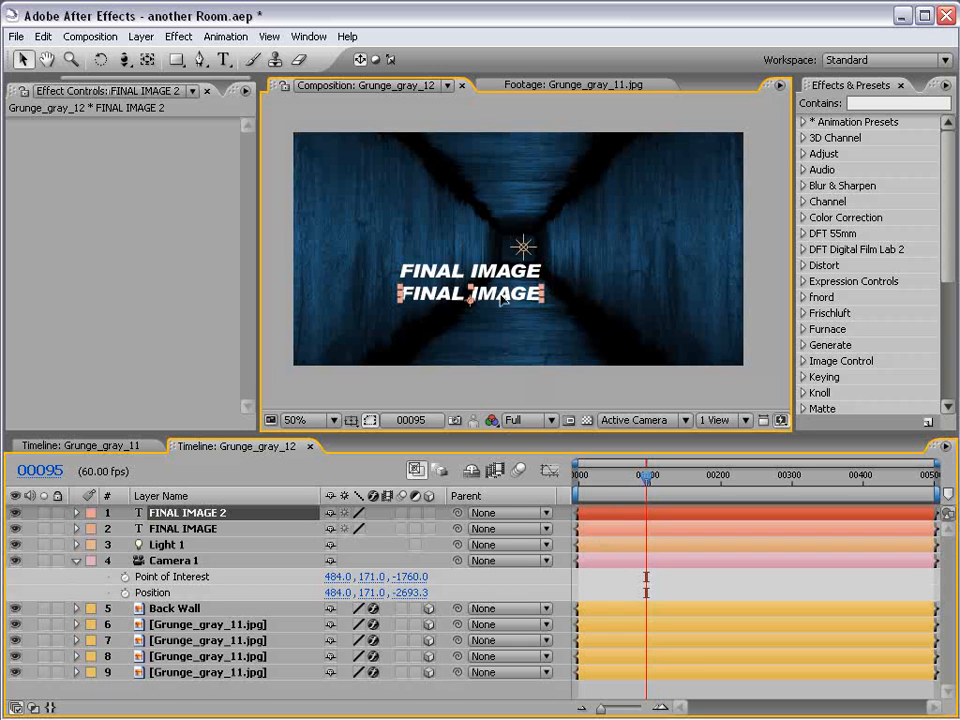
Step: Replace the duplicated line's text with "PRESENTS" and scale it down, aligned with the end of FINAL IMAGE
{"action": "double_click", "coordinate": [497, 293]}
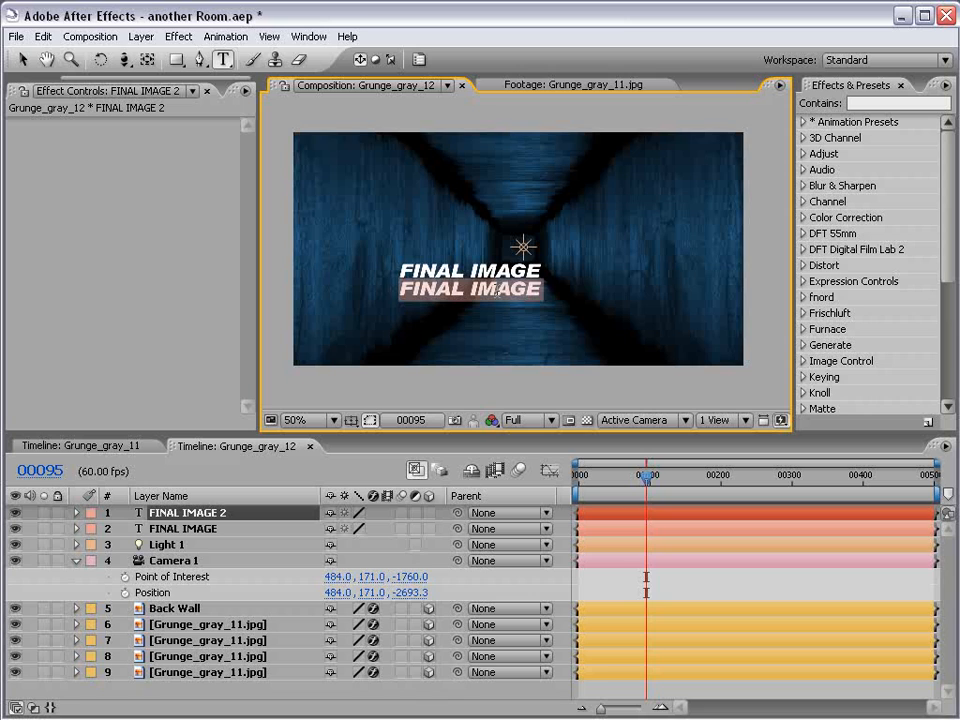
{"action": "left_click", "coordinate": [497, 291]}
{"action": "key", "text": "ctrl+a"}
{"action": "type", "text": "PRESE"}
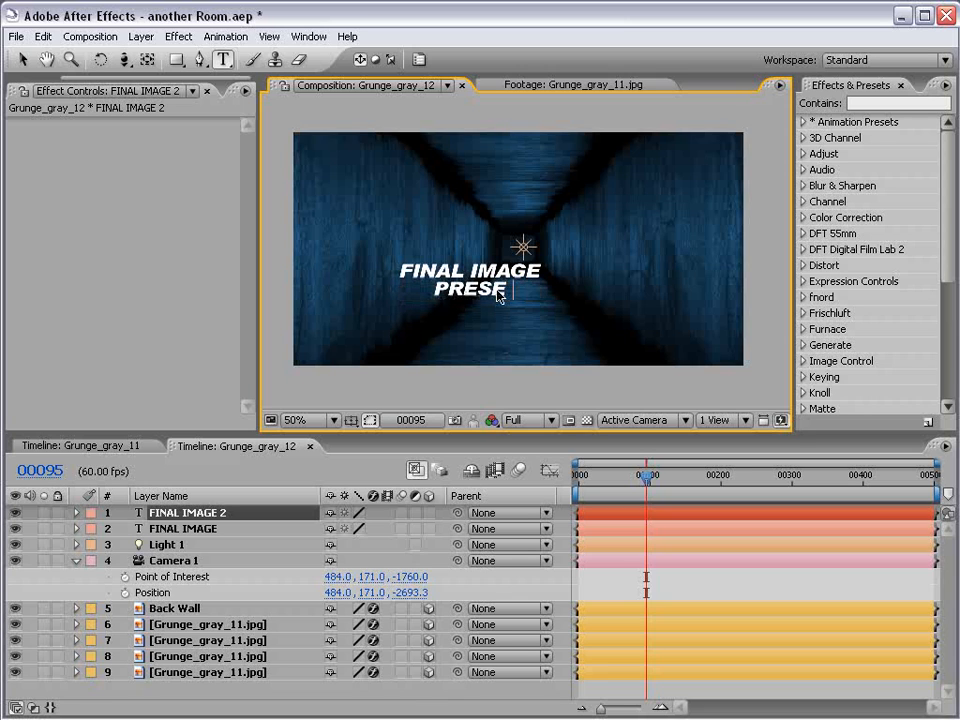
{"action": "type", "text": "NTS"}
{"action": "left_click", "coordinate": [21, 59]}
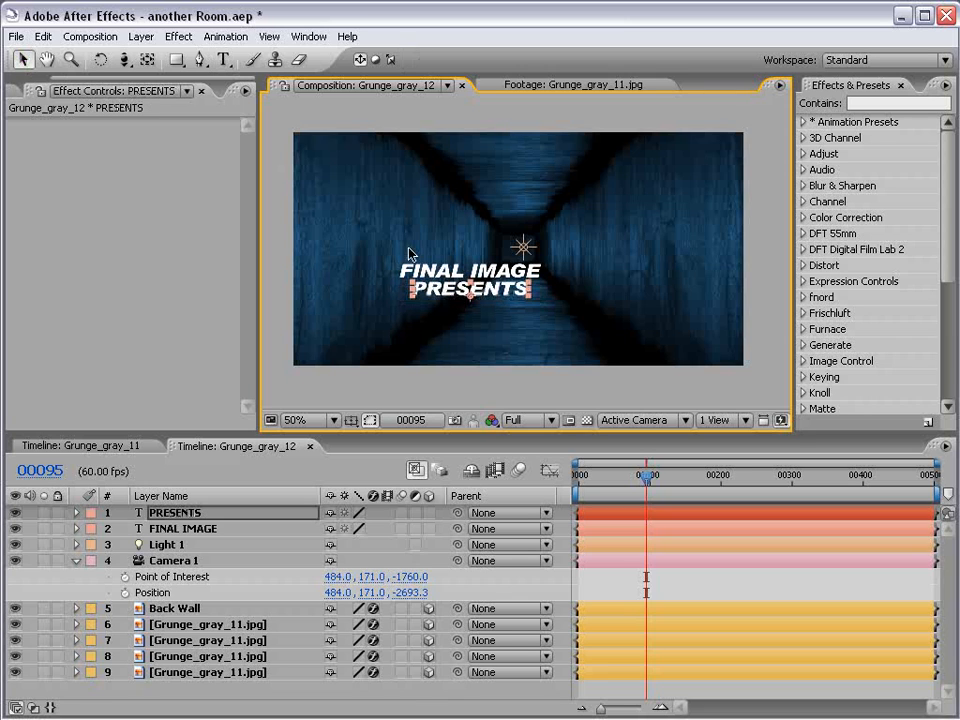
{"action": "left_click_drag", "start_coordinate": [530, 288], "coordinate": [511, 292]}
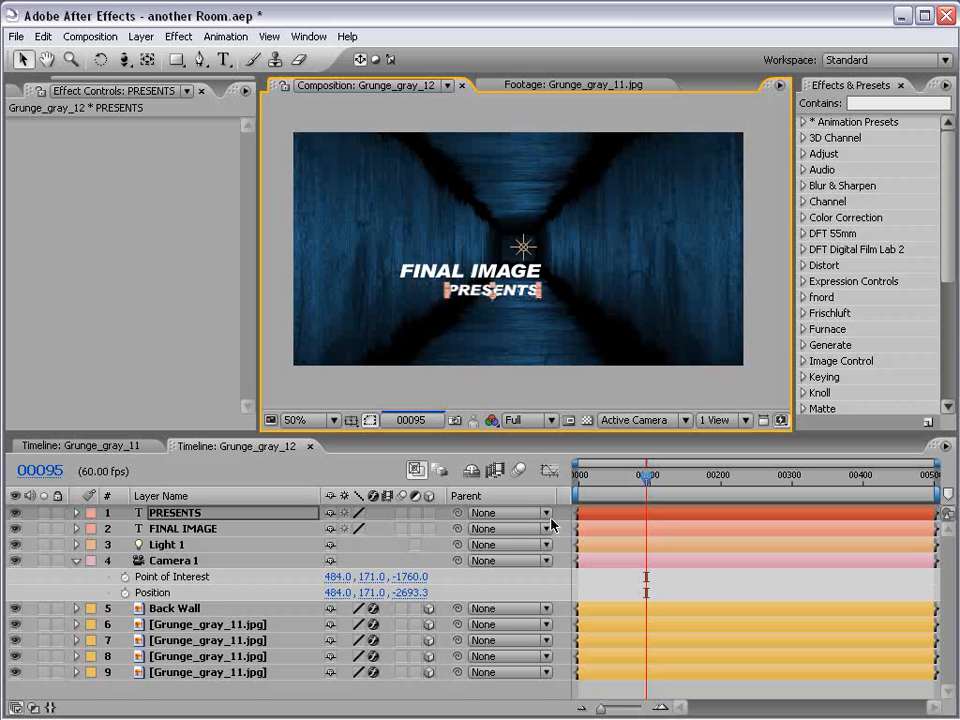
{"action": "left_click", "coordinate": [596, 580]}
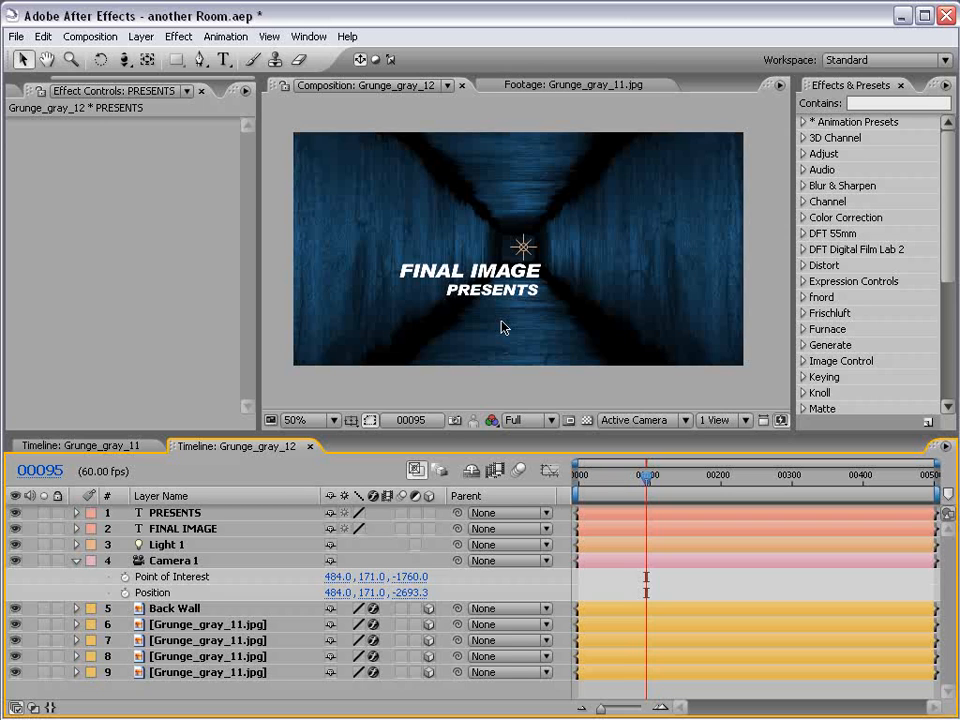
Step: Turn the PRESENTS and FINAL IMAGE text layers into 3D layers
{"action": "left_click", "coordinate": [185, 513]}
{"action": "left_click", "coordinate": [185, 528]}
{"action": "left_click", "coordinate": [192, 516], "text": "ctrl"}
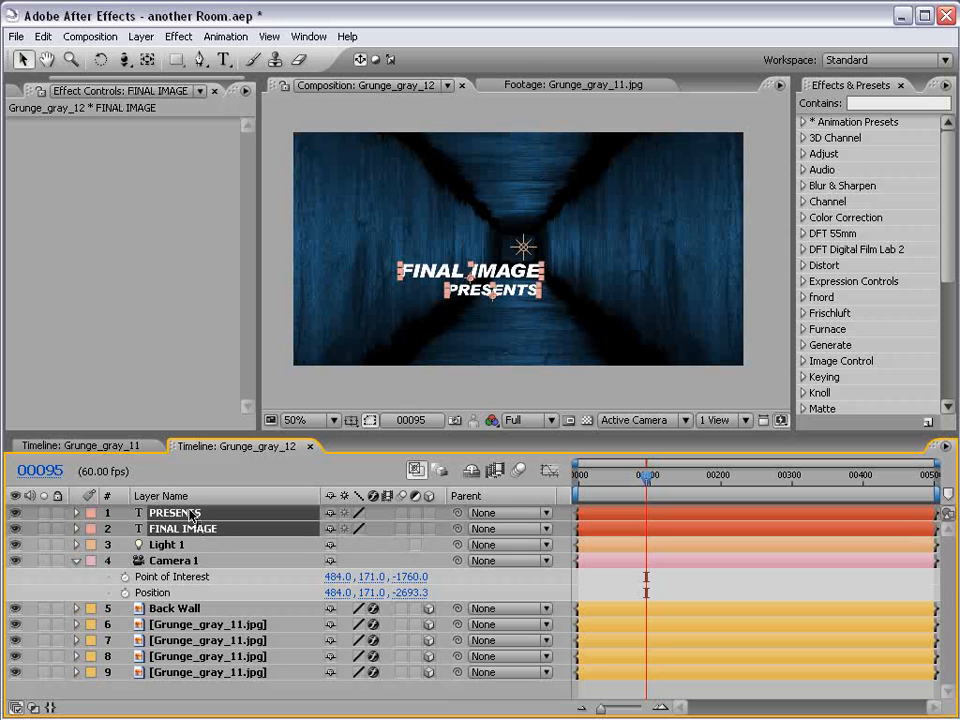
{"action": "left_click", "coordinate": [430, 517]}
{"action": "left_click", "coordinate": [616, 587]}
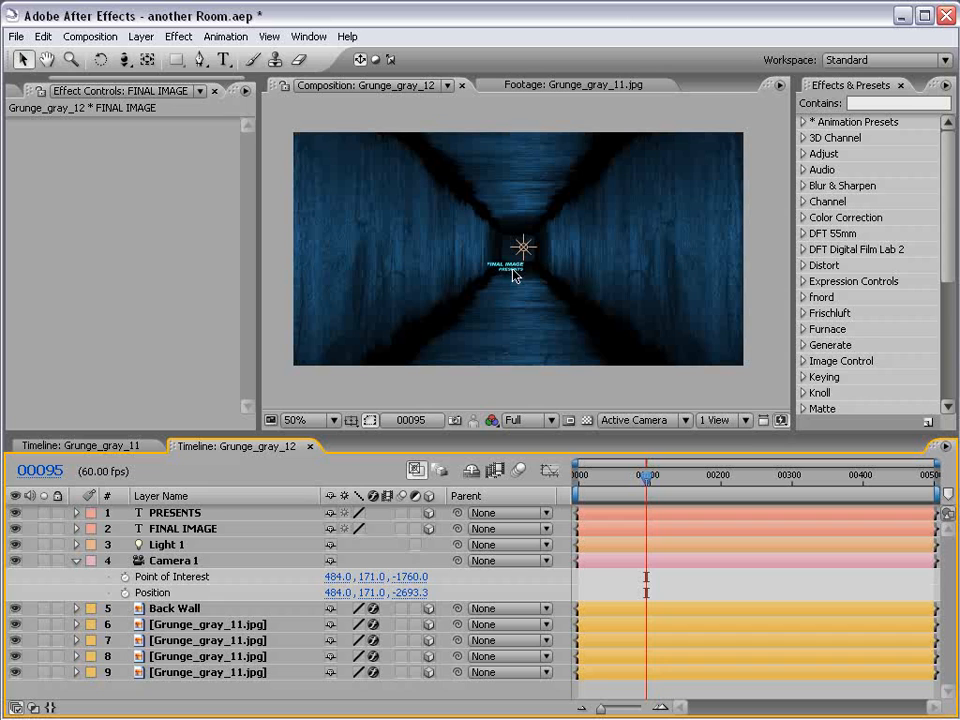
{"action": "left_click", "coordinate": [474, 263]}
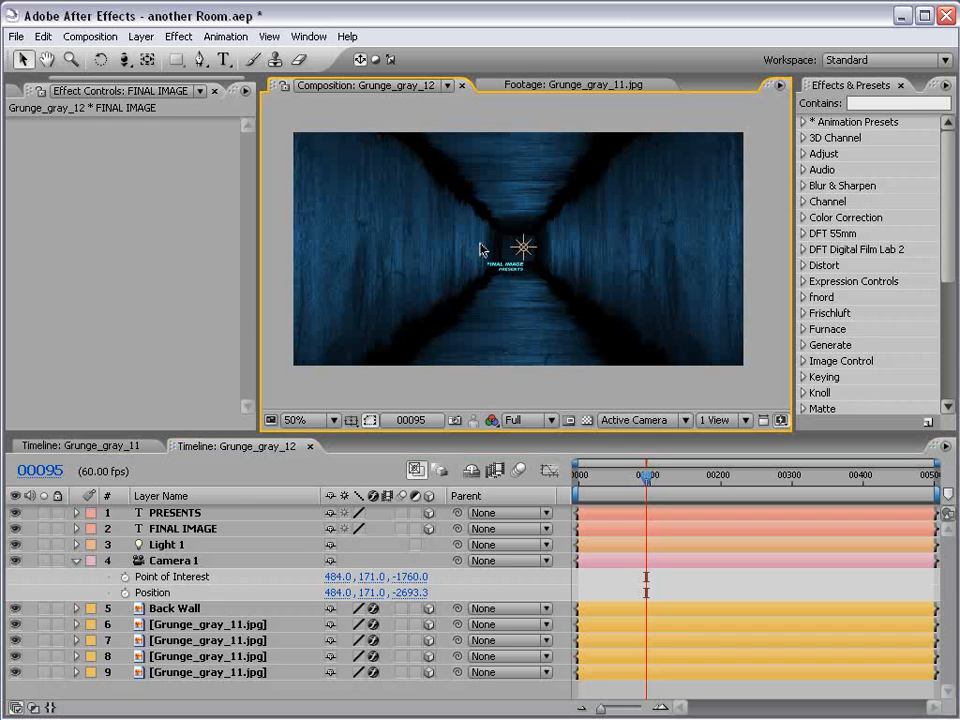
{"action": "left_click", "coordinate": [213, 625]}
{"action": "left_click", "coordinate": [228, 640]}
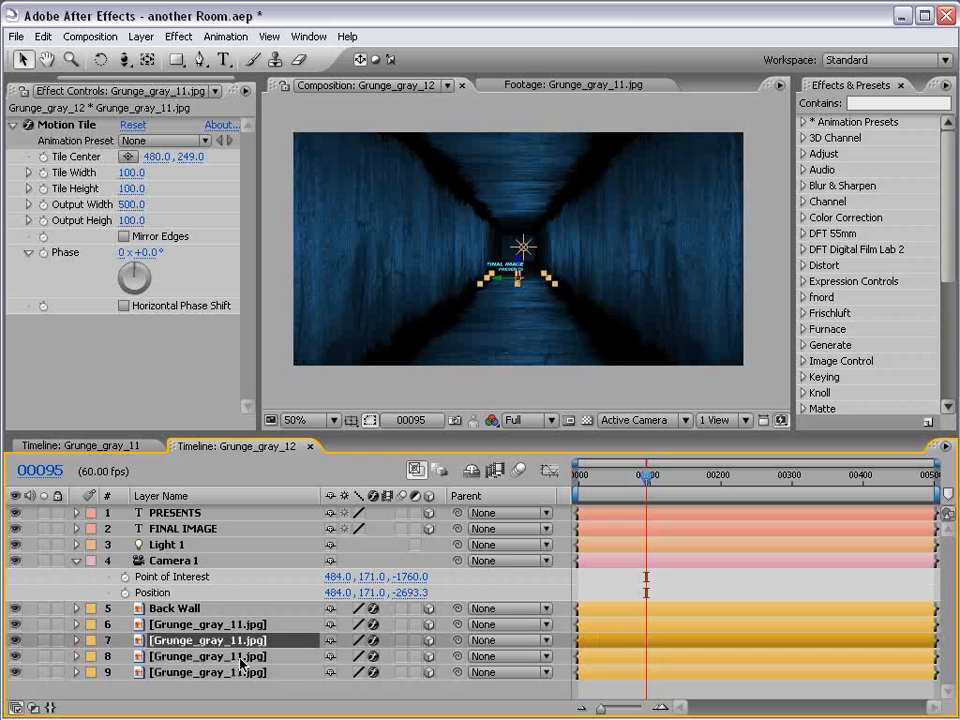
{"action": "left_click", "coordinate": [245, 672]}
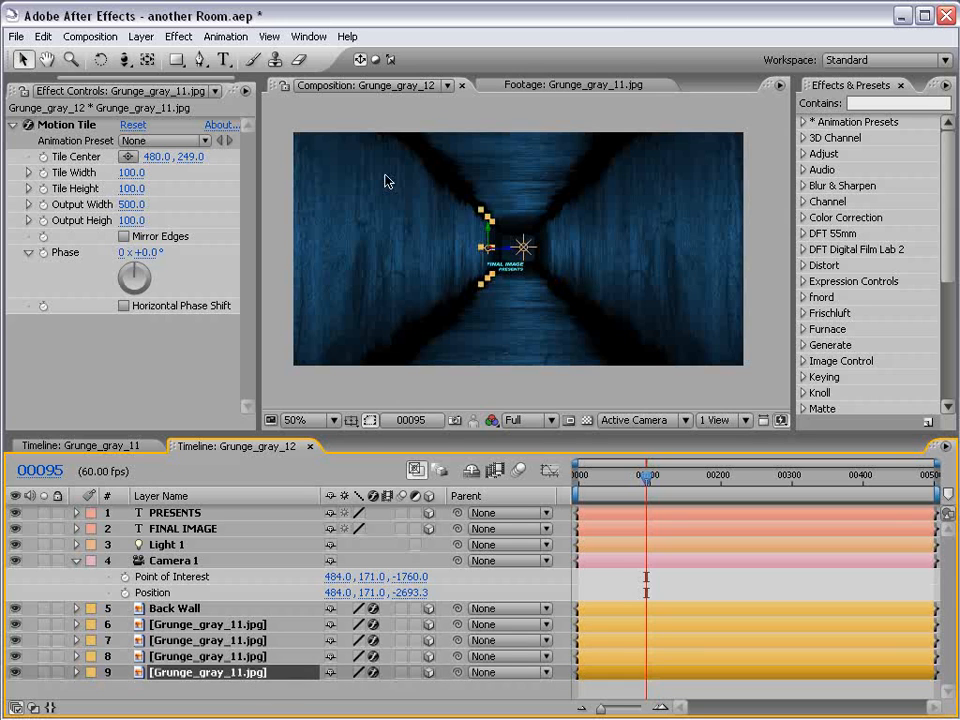
Step: Track the camera forward to a Z position of about -853 and move both text layers to the corridor's centre
{"action": "left_click", "coordinate": [121, 64]}
{"action": "left_click_drag", "start_coordinate": [549, 336], "coordinate": [564, 215]}
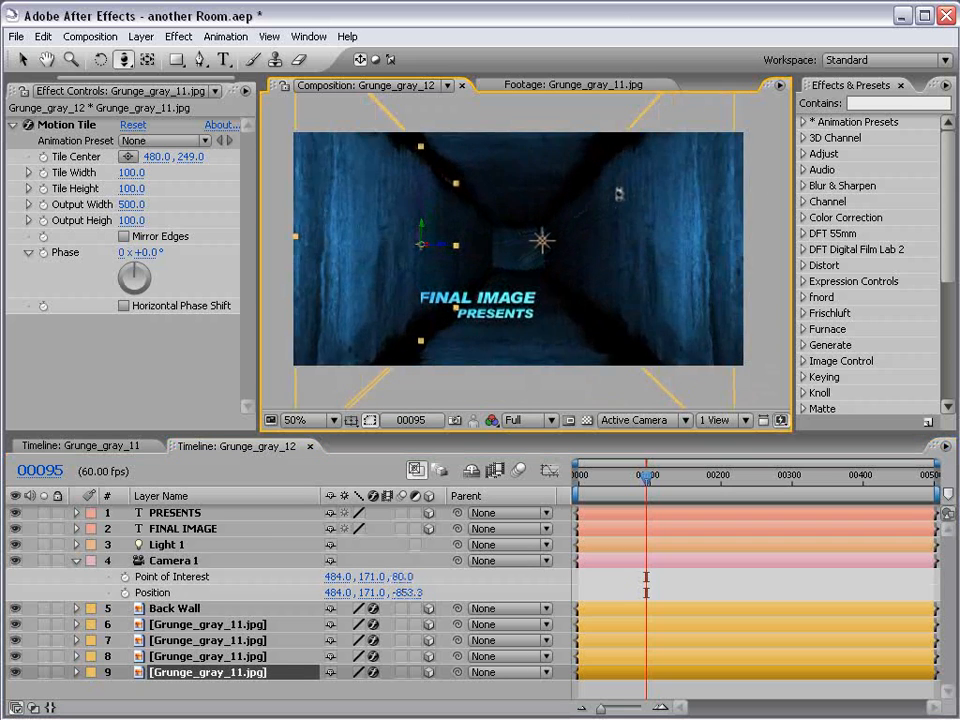
{"action": "left_click", "coordinate": [205, 528]}
{"action": "left_click", "coordinate": [178, 512], "text": "shift"}
{"action": "key", "text": "v"}
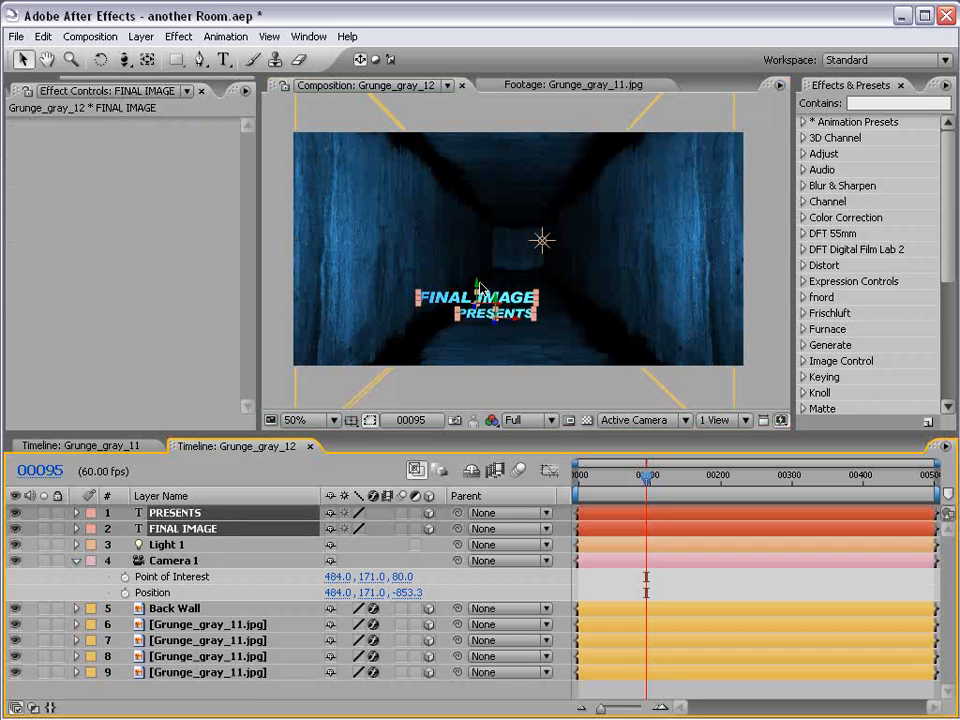
{"action": "left_click_drag", "start_coordinate": [478, 288], "coordinate": [518, 238]}
{"action": "key", "text": "period"}
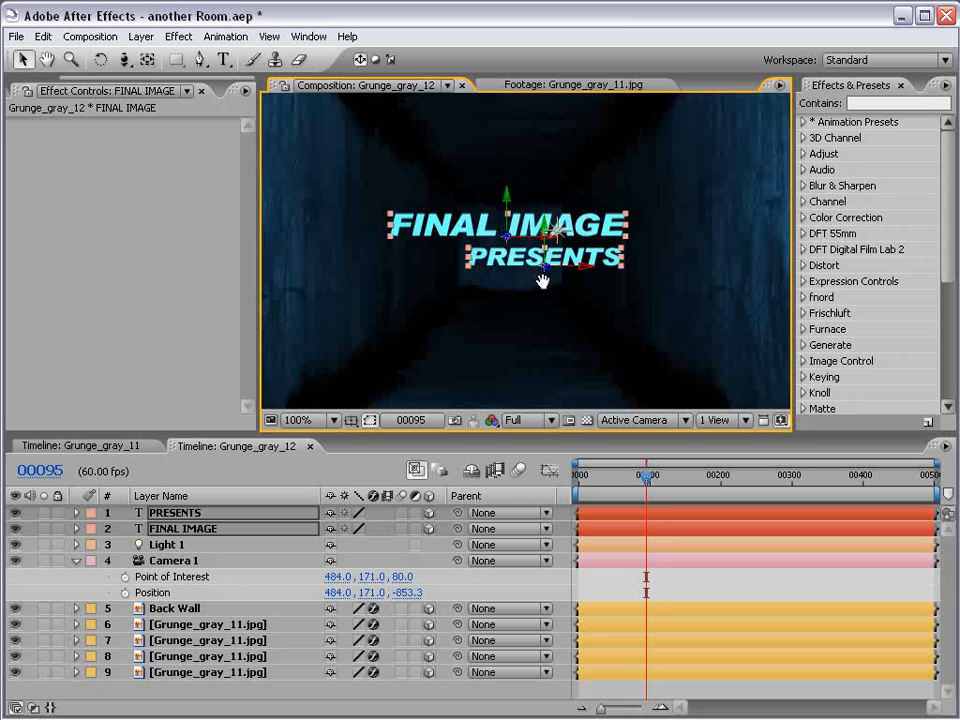
{"action": "key", "text": "comma"}
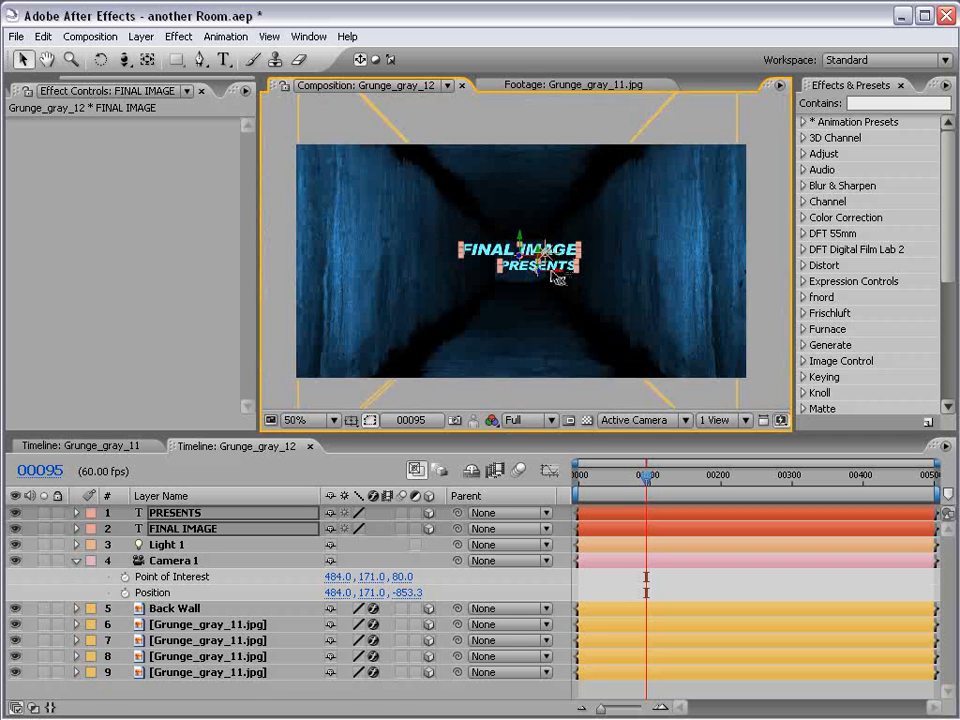
Step: Move Light 1 onto the left part of the FINAL IMAGE PRESENTS title
{"action": "left_click", "coordinate": [672, 580]}
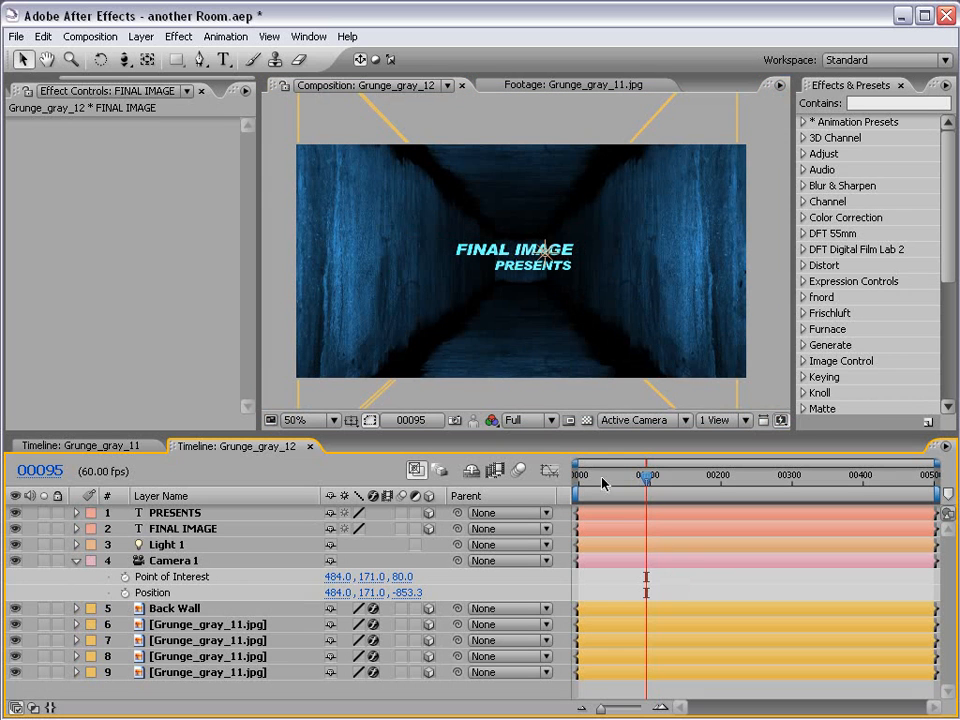
{"action": "left_click", "coordinate": [543, 253]}
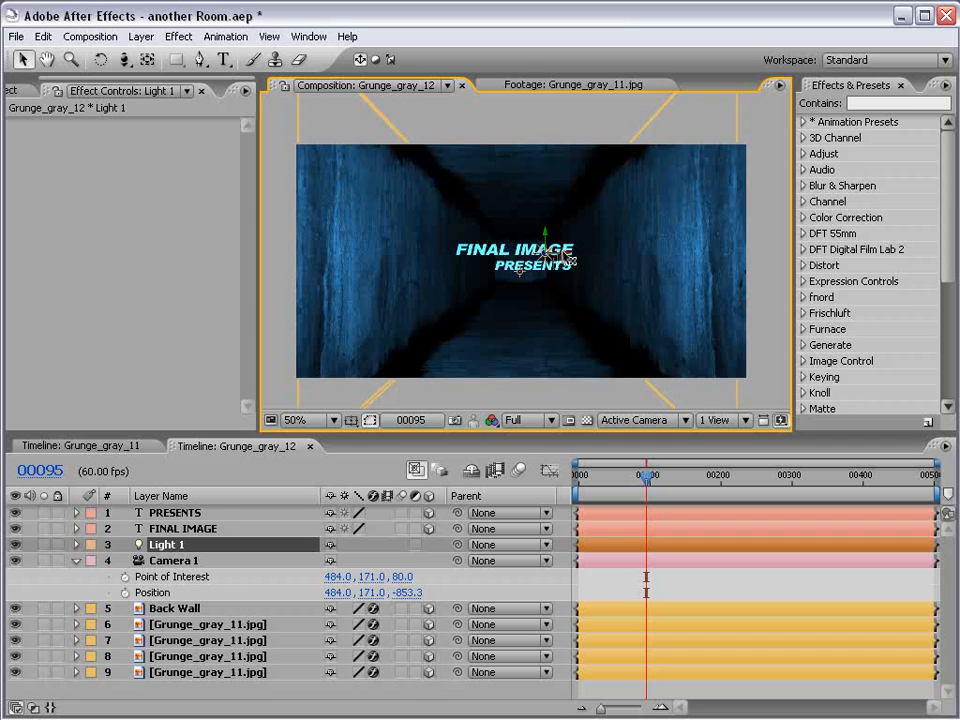
{"action": "left_click_drag", "start_coordinate": [543, 253], "coordinate": [592, 337]}
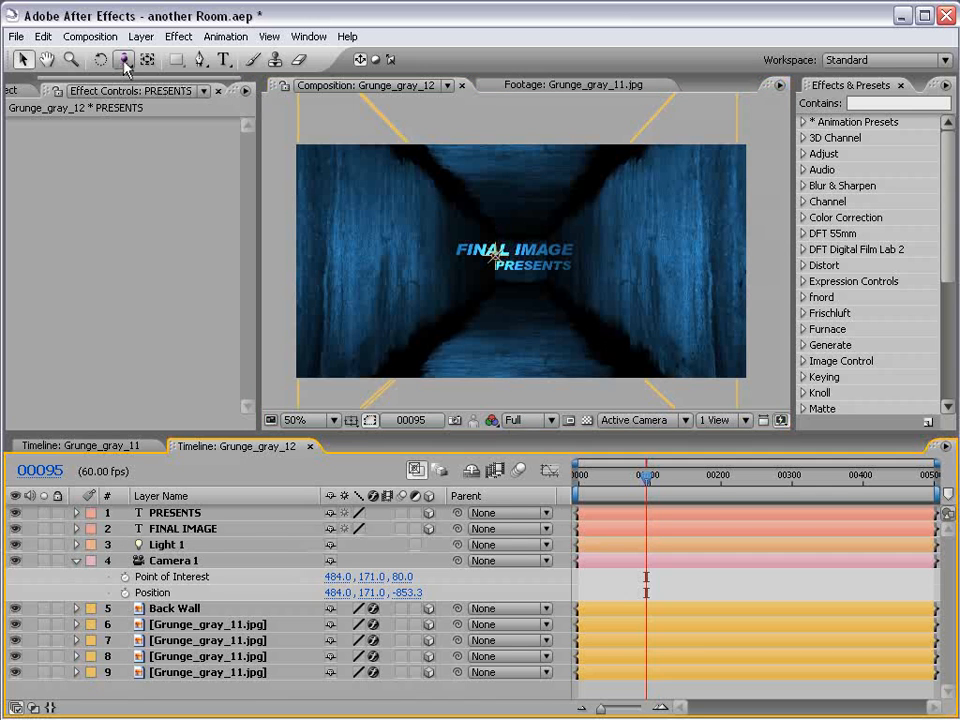
Step: Pull the camera back along the corridor and orbit it to a Position of about 533, 122, -1143
{"action": "left_click", "coordinate": [124, 62]}
{"action": "left_click_drag", "start_coordinate": [544, 294], "coordinate": [525, 357]}
{"action": "left_click_drag", "start_coordinate": [124, 62], "coordinate": [190, 58]}
{"action": "left_click_drag", "start_coordinate": [576, 287], "coordinate": [525, 263]}
{"action": "left_click", "coordinate": [481, 479]}
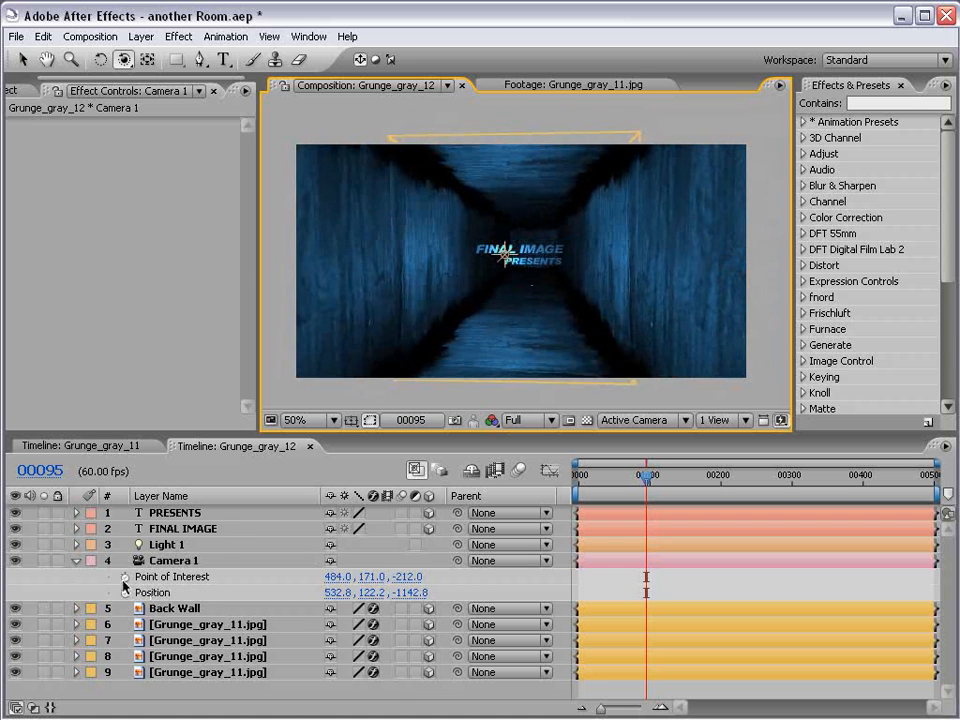
Step: Start keyframing the camera's Point of Interest and Position at frame 0
{"action": "left_click", "coordinate": [580, 476]}
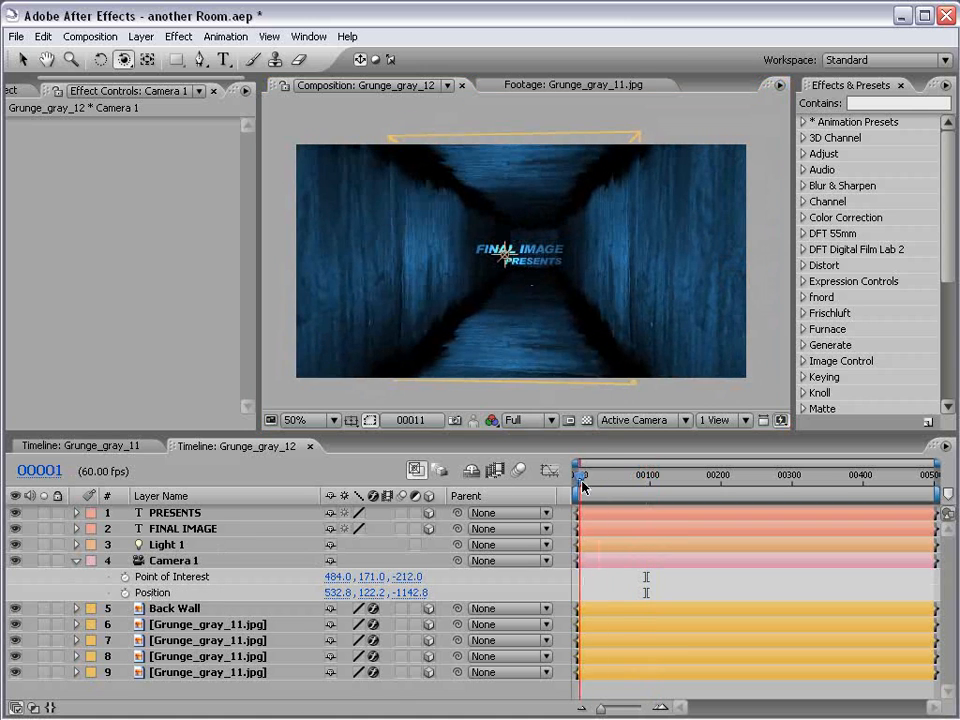
{"action": "left_click", "coordinate": [127, 578]}
{"action": "left_click", "coordinate": [126, 592]}
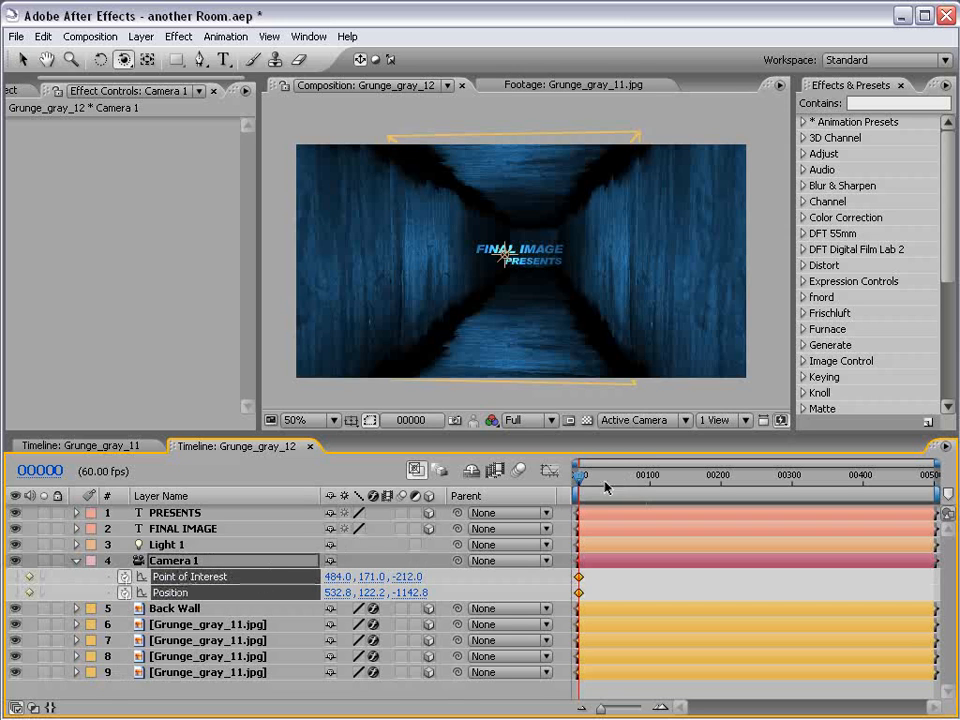
Step: At frame 99, track the camera forward towards the title to a Position of about 497, 158, -469
{"action": "left_click_drag", "start_coordinate": [580, 488], "coordinate": [650, 480]}
{"action": "key", "text": "c"}
{"action": "key", "text": "c"}
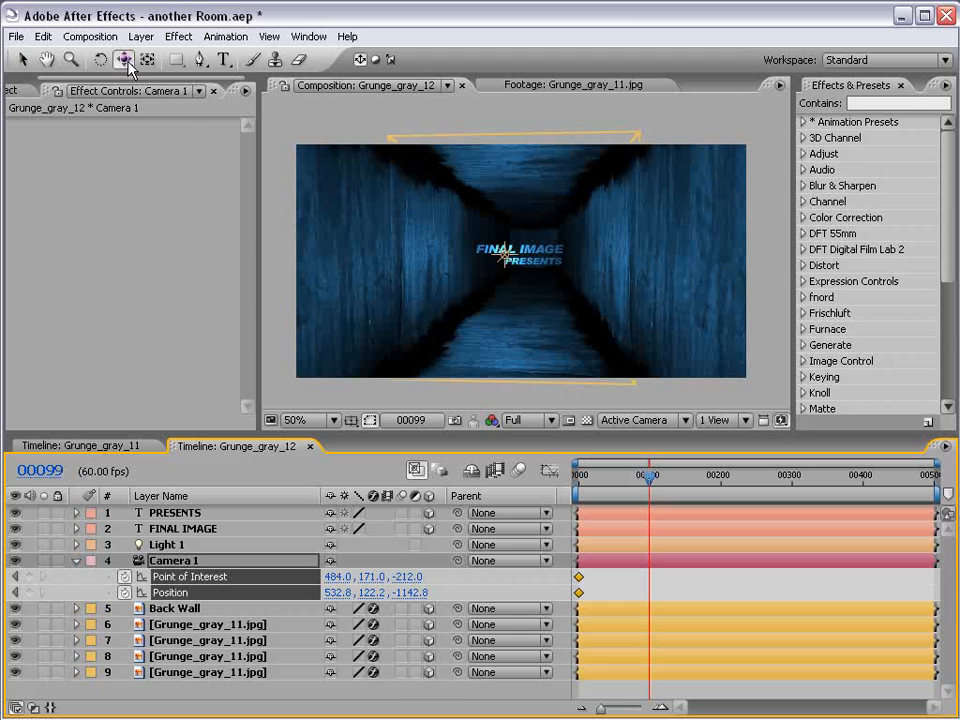
{"action": "left_click_drag", "start_coordinate": [122, 64], "coordinate": [170, 99]}
{"action": "left_click_drag", "start_coordinate": [551, 328], "coordinate": [620, 238]}
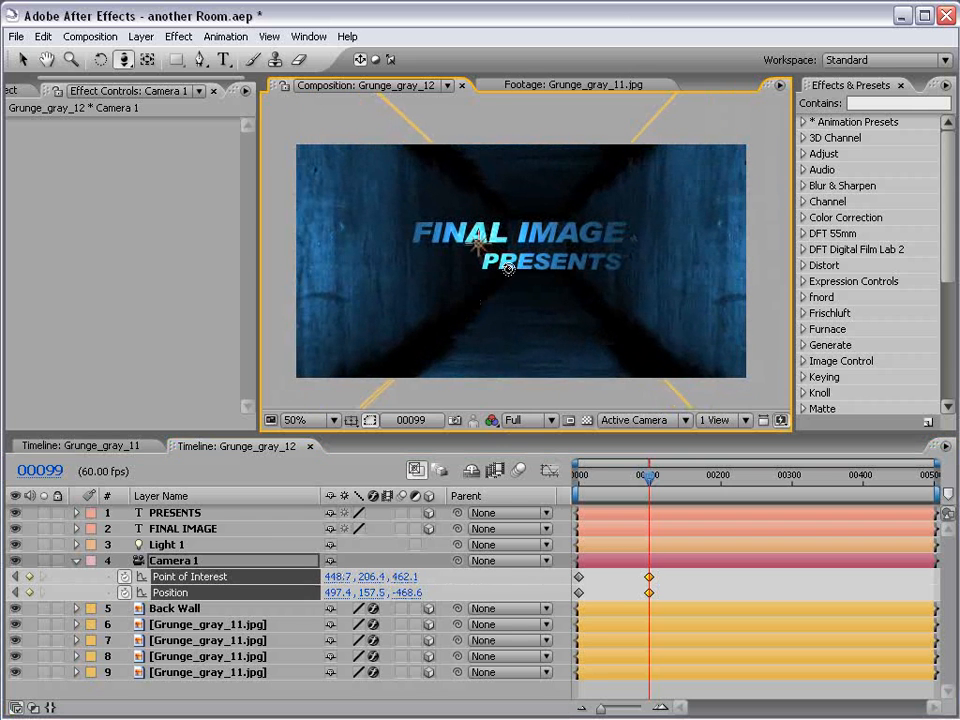
Step: Orbit the camera sideways around the title at frame 99 to a Position of about 371, 154, -552
{"action": "key", "text": "c"}
{"action": "left_click_drag", "start_coordinate": [557, 270], "coordinate": [587, 269]}
{"action": "key", "text": "c"}
{"action": "key", "text": "v"}
{"action": "left_click", "coordinate": [543, 245]}
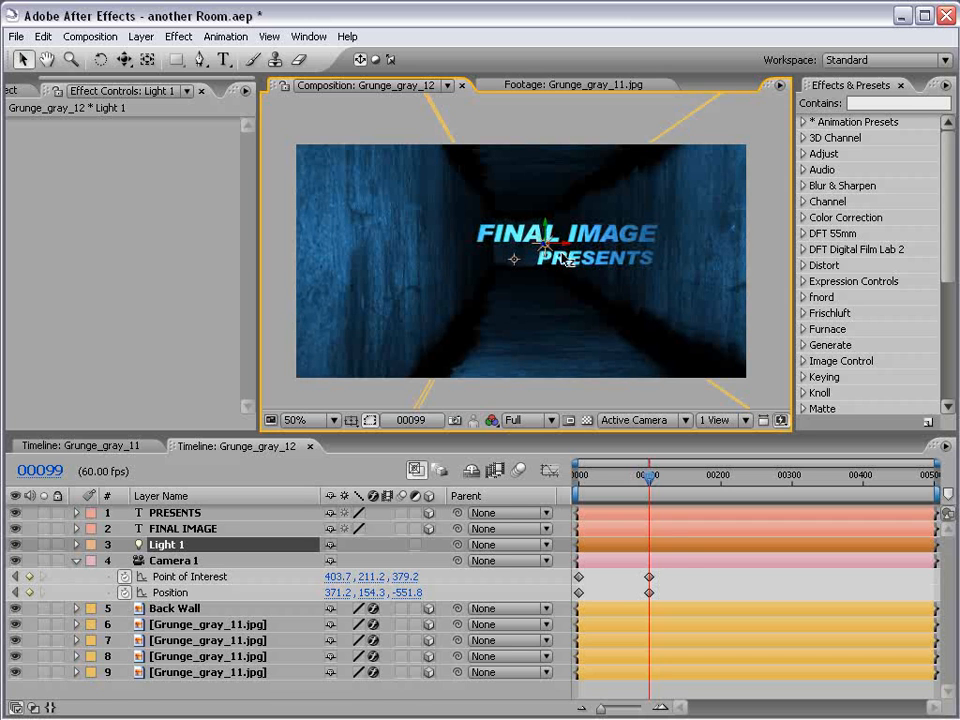
{"action": "left_click", "coordinate": [674, 583]}
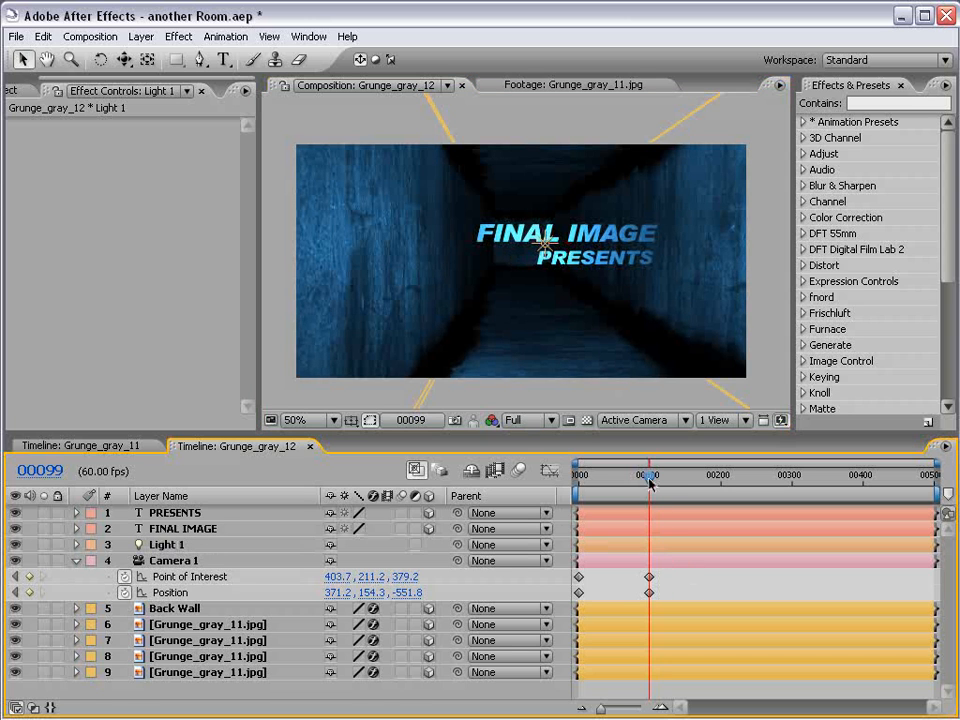
Step: At frame 0, pull the camera farther back down the corridor to a Z position of about -2108
{"action": "left_click_drag", "start_coordinate": [649, 482], "coordinate": [578, 482]}
{"action": "key", "text": "c"}
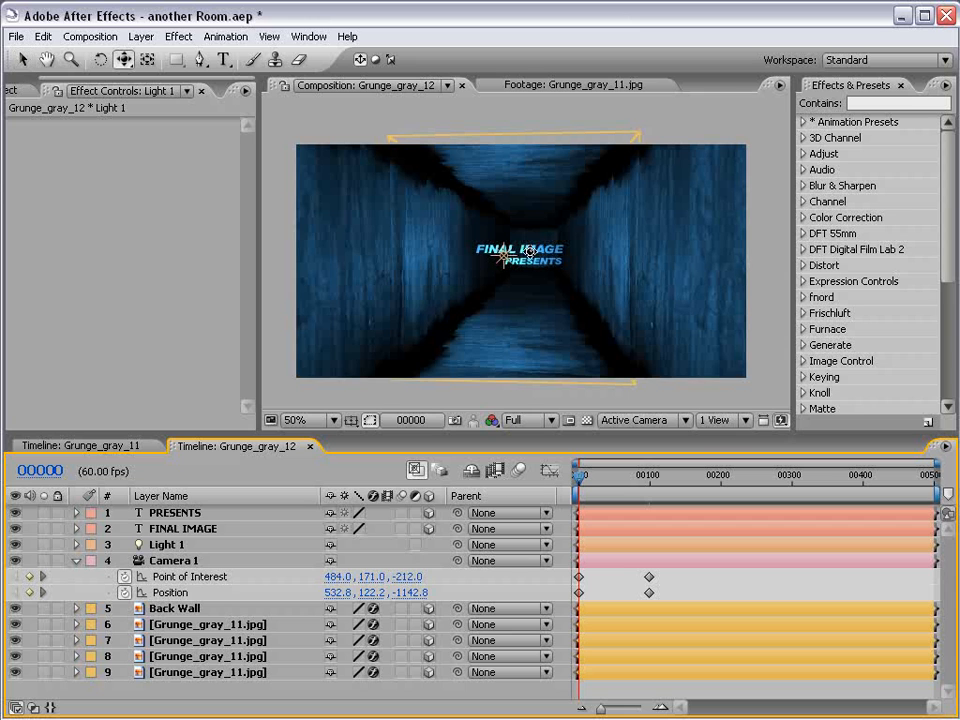
{"action": "key", "text": "c"}
{"action": "left_click_drag", "start_coordinate": [410, 196], "coordinate": [565, 501]}
{"action": "key", "text": "c"}
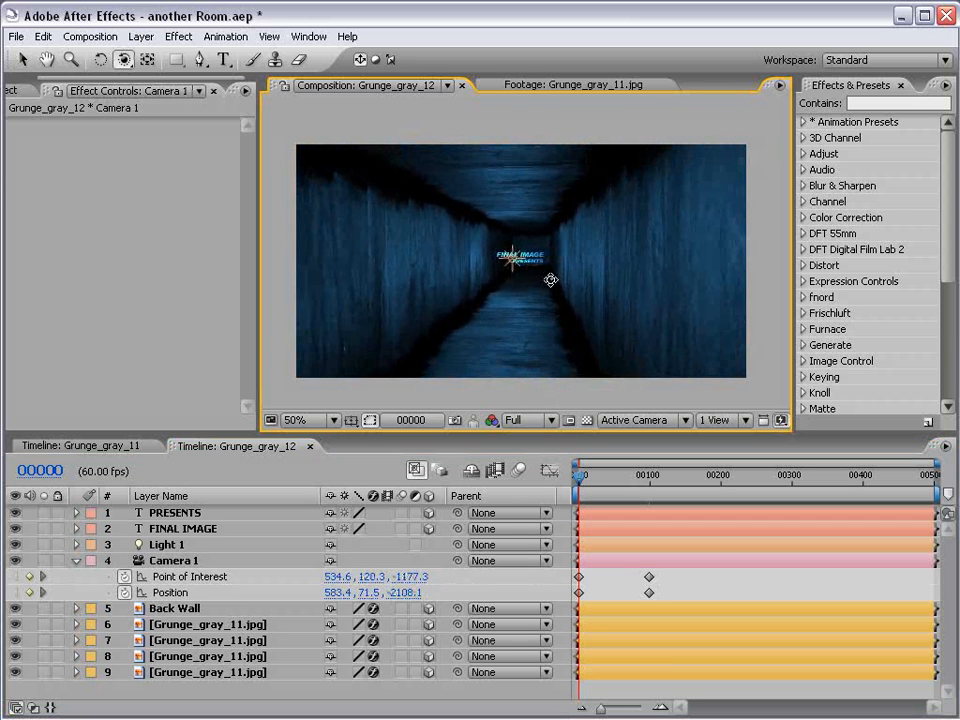
Step: Orbit the camera's starting view at frame 0 to a Position of about 626, 222, -2112
{"action": "key", "text": "c"}
{"action": "mouse_move", "coordinate": [557, 300]}
{"action": "left_mouse_down"}
{"action": "mouse_move", "coordinate": [540, 253]}
{"action": "mouse_move", "coordinate": [556, 274]}
{"action": "mouse_move", "coordinate": [541, 284]}
{"action": "mouse_move", "coordinate": [557, 289]}
{"action": "left_mouse_up"}
{"action": "key", "text": "c"}
{"action": "key", "text": "F2"}
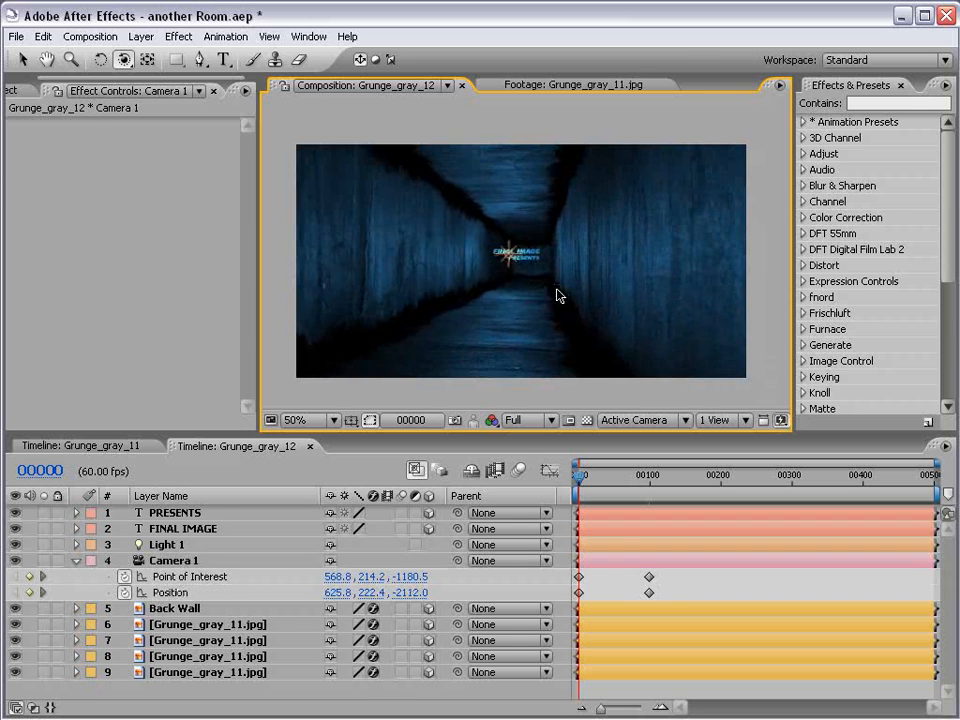
{"action": "key", "text": "v"}
{"action": "left_click", "coordinate": [683, 587]}
Step: Apply Easy Ease to all the camera's Point of Interest and Position keyframes
{"action": "left_click_drag", "start_coordinate": [591, 488], "coordinate": [654, 490]}
{"action": "left_click_drag", "start_coordinate": [662, 578], "coordinate": [577, 600]}
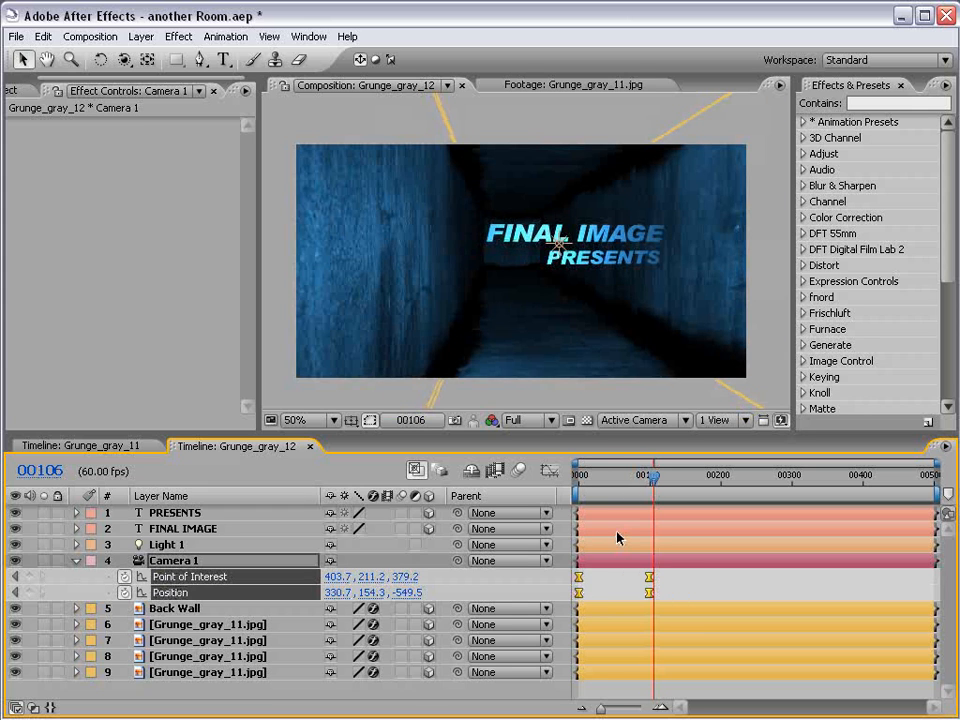
{"action": "key", "text": "F9"}
Step: Move the camera's end keyframes earlier to about frame 65 and preview the move
{"action": "left_click_drag", "start_coordinate": [647, 598], "coordinate": [624, 596]}
{"action": "left_click", "coordinate": [578, 488]}
{"action": "left_click_drag", "start_coordinate": [578, 488], "coordinate": [628, 488]}
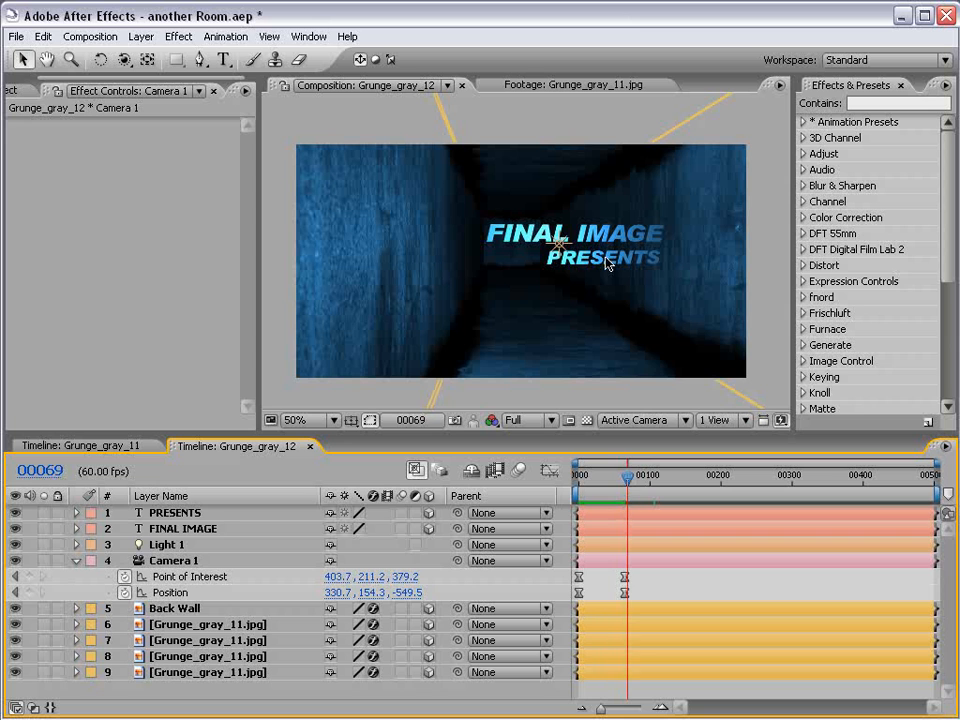
{"action": "key", "text": "KP_0"}
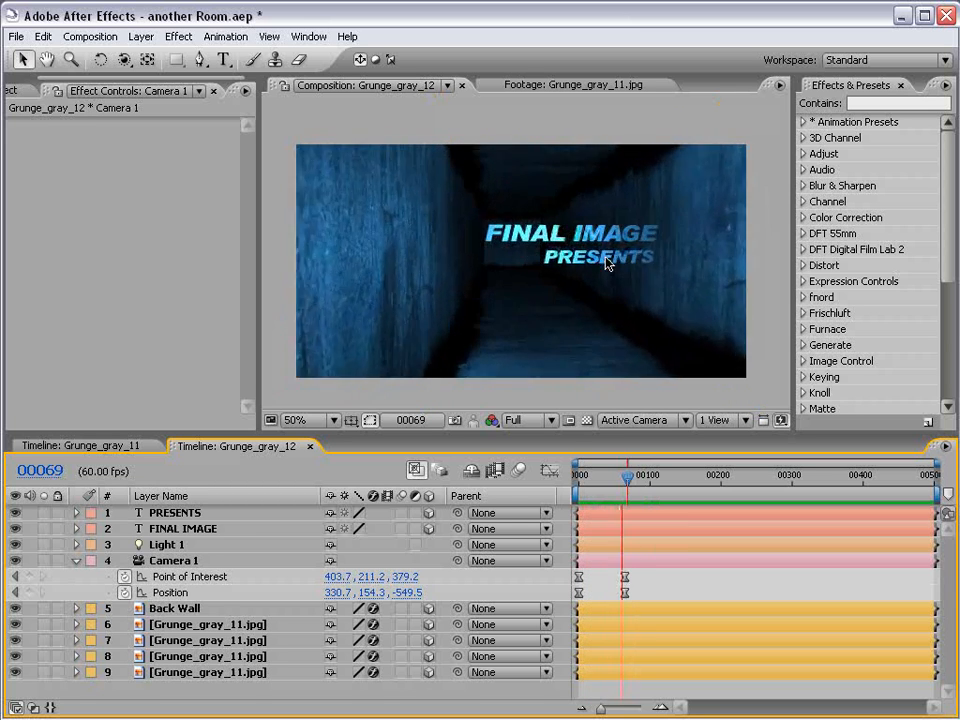
{"action": "key", "text": "Home"}
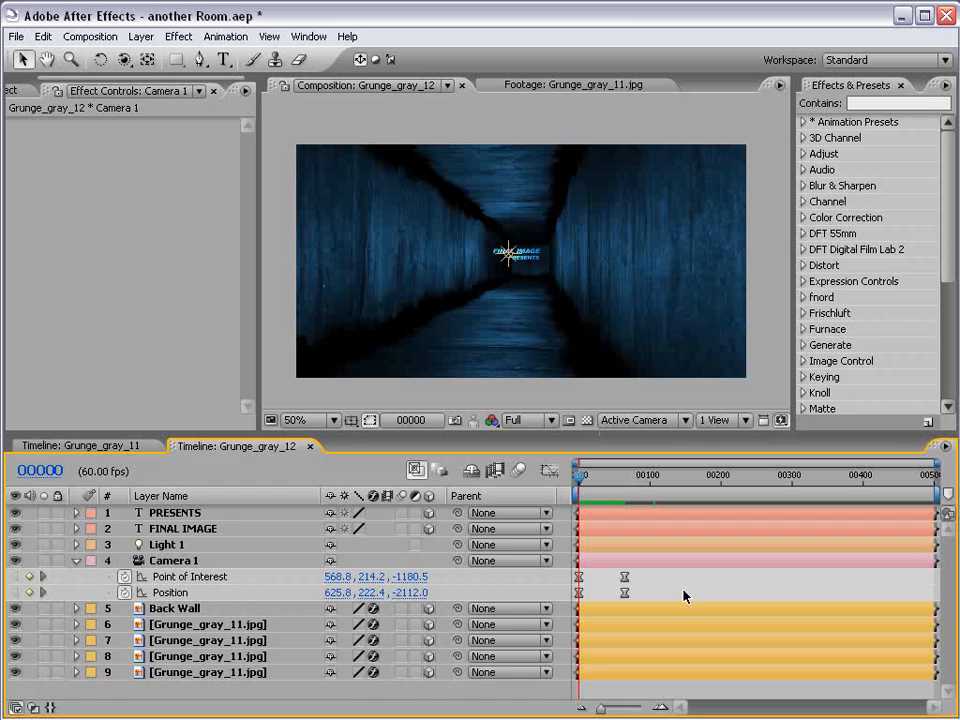
Step: Add the expression wiggle(.5,35) to the camera's Position and check its motion through frame 303
{"action": "scroll", "coordinate": [492, 301], "scroll_direction": "up", "scroll_amount": 1}
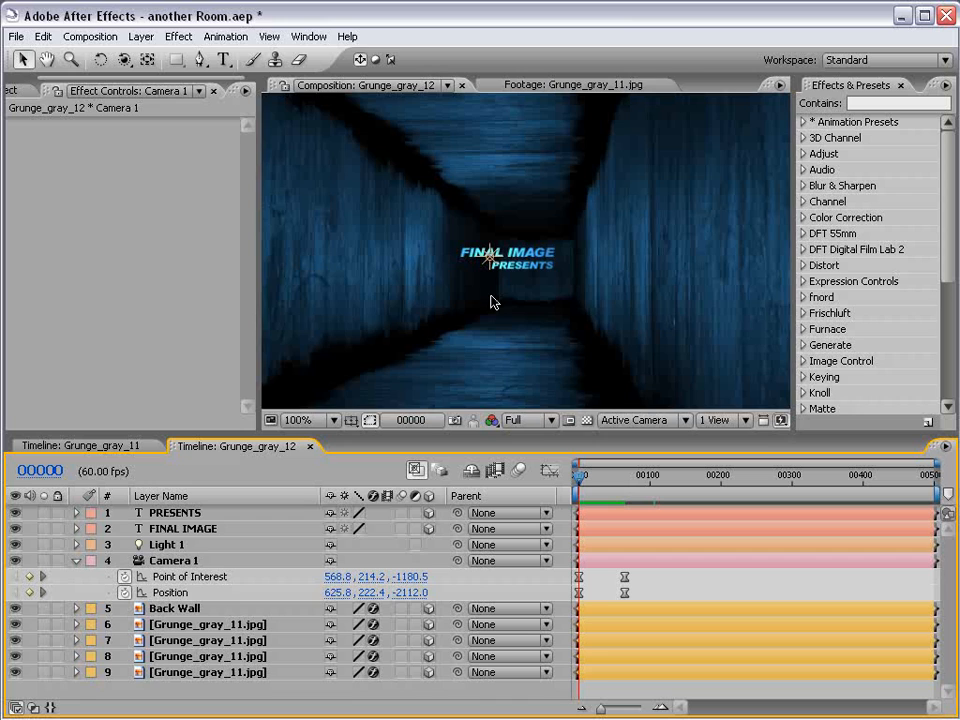
{"action": "scroll", "coordinate": [492, 301], "scroll_direction": "down", "scroll_amount": 1}
{"action": "left_click", "coordinate": [125, 592], "text": "alt"}
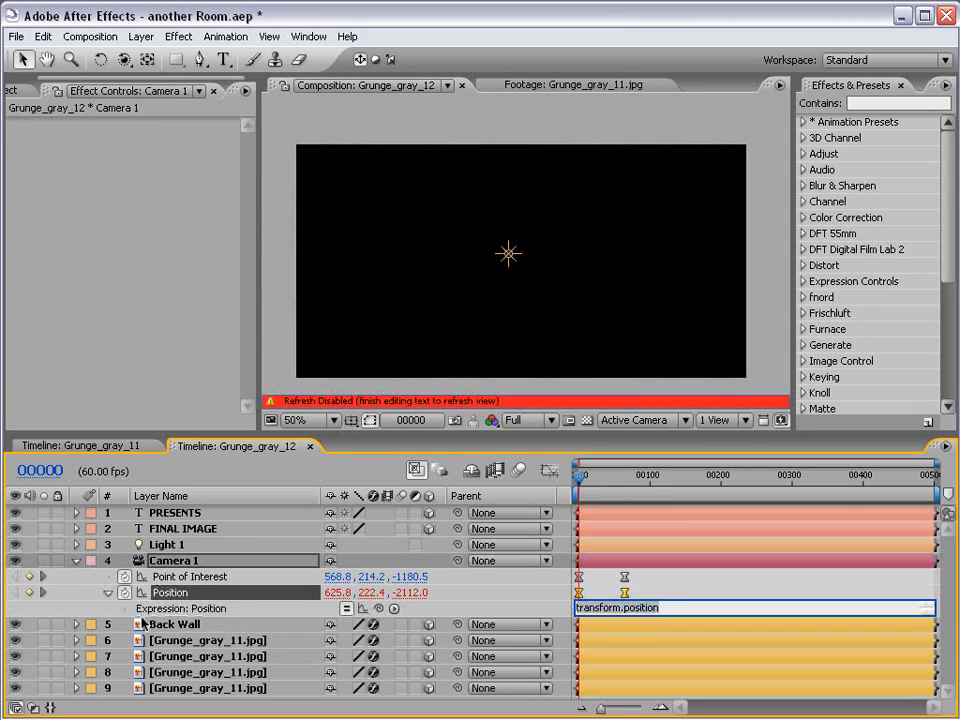
{"action": "type", "text": "wiggle(.5,35"}
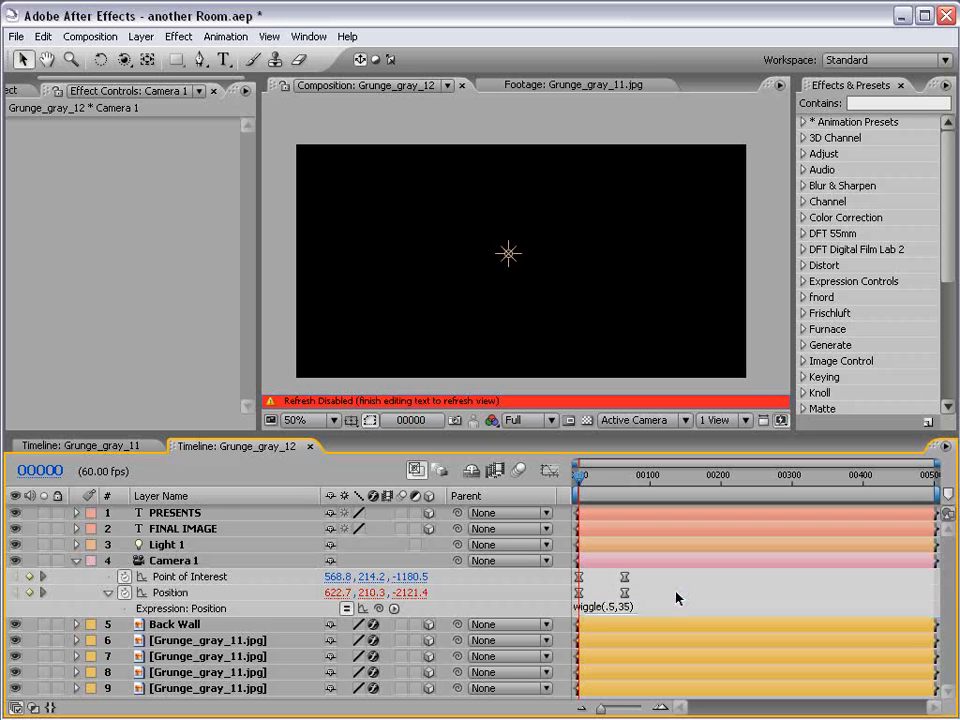
{"action": "left_click", "coordinate": [676, 598]}
{"action": "left_click_drag", "start_coordinate": [596, 487], "coordinate": [792, 482]}
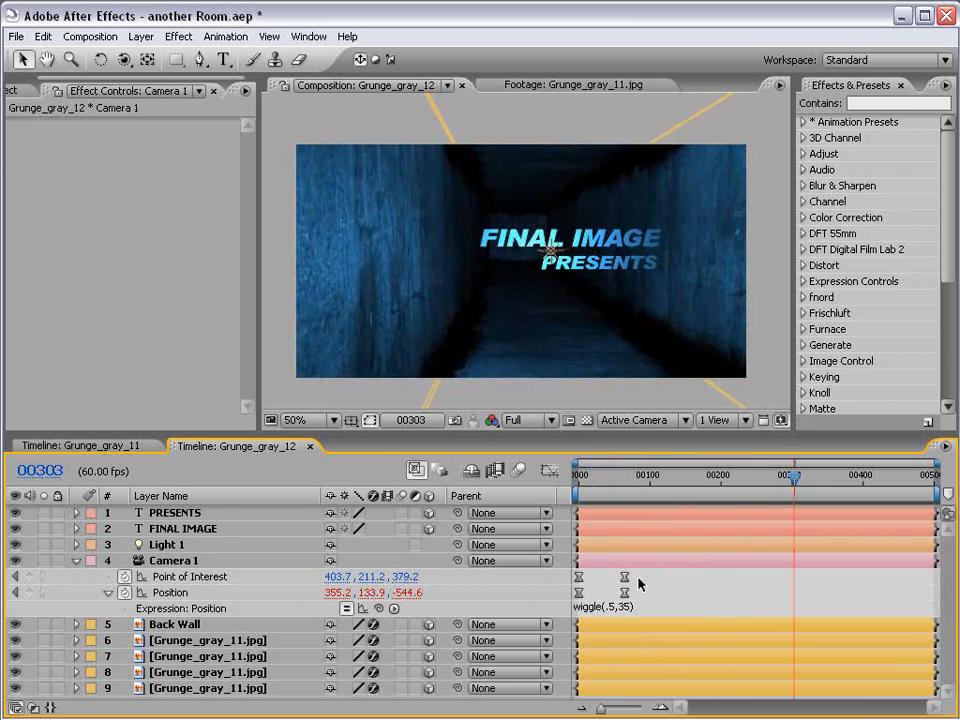
Step: Change the camera's Position expression to wiggle(.5,25) and return to the first frame
{"action": "left_click", "coordinate": [632, 606]}
{"action": "type", "text": "2"}
{"action": "key", "text": "KP_Enter"}
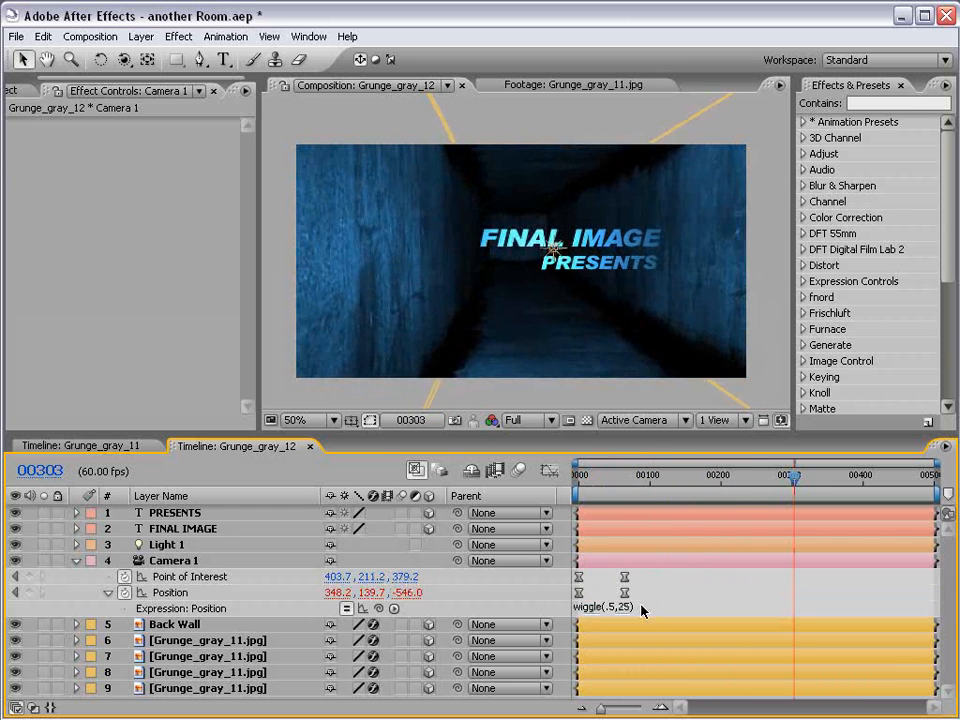
{"action": "key", "text": "Home"}
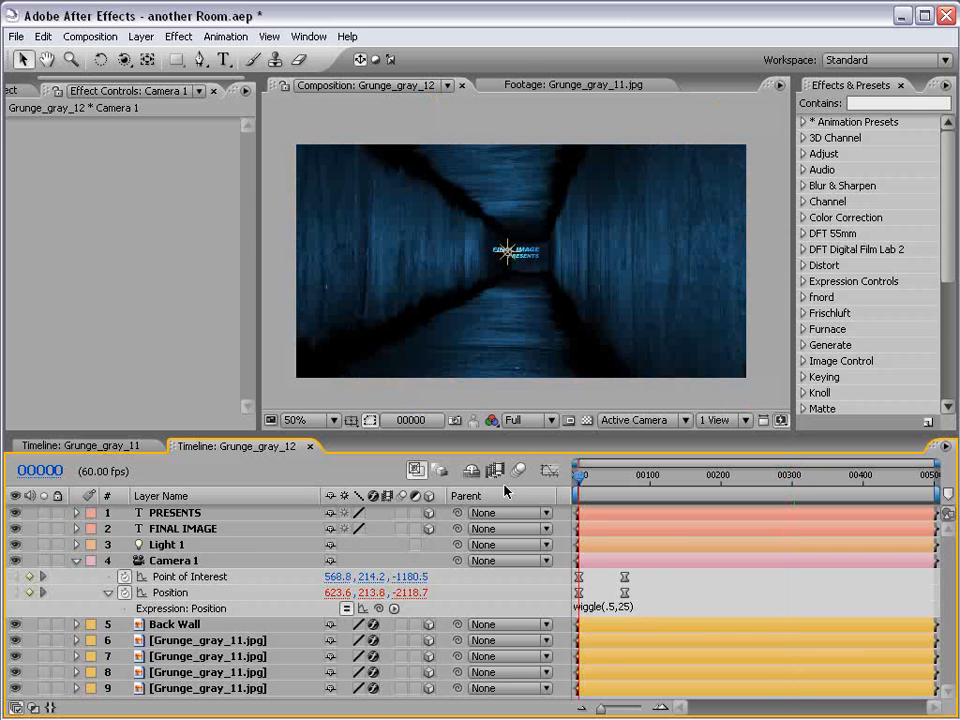
Step: Enable motion blur for the composition, both text layers and all wall layers, and check it at frame 20
{"action": "left_click", "coordinate": [76, 560]}
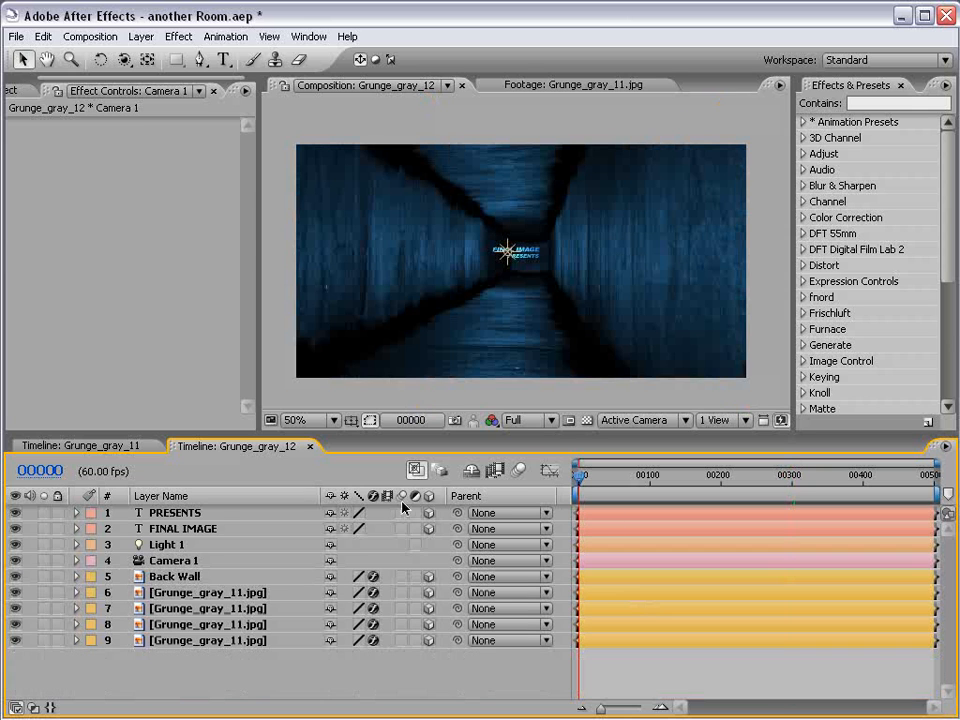
{"action": "left_click", "coordinate": [518, 470]}
{"action": "left_click", "coordinate": [588, 478]}
{"action": "left_click_drag", "start_coordinate": [588, 478], "coordinate": [593, 478]}
Step: Speed up the camera move by shifting its end keyframes to about frame 33, and check the enlarged view up to frame 38
{"action": "left_click", "coordinate": [183, 561]}
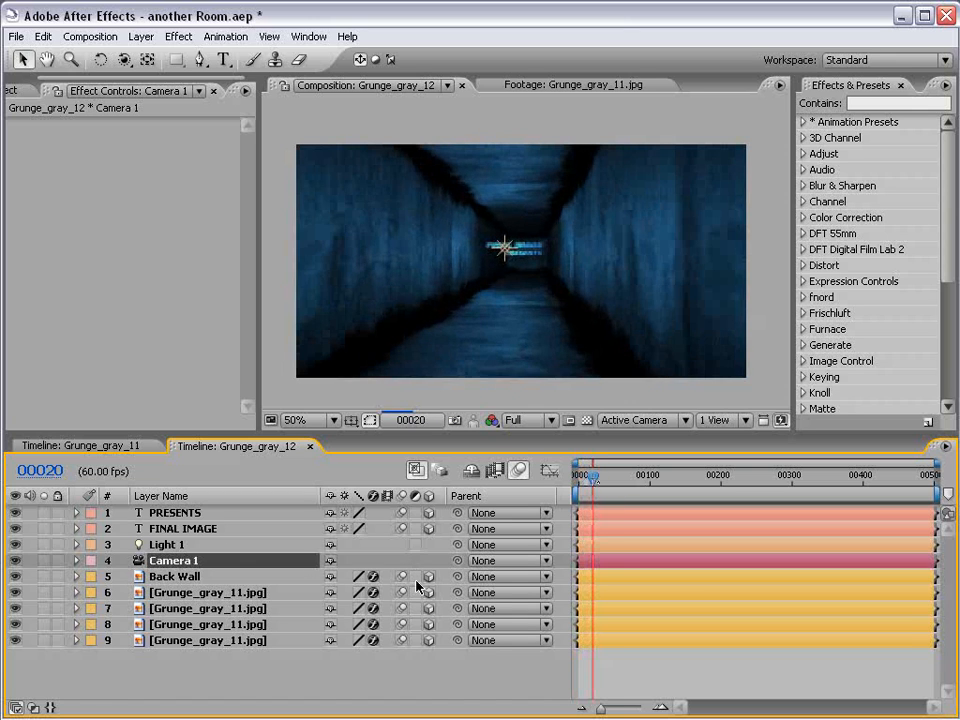
{"action": "key", "text": "u"}
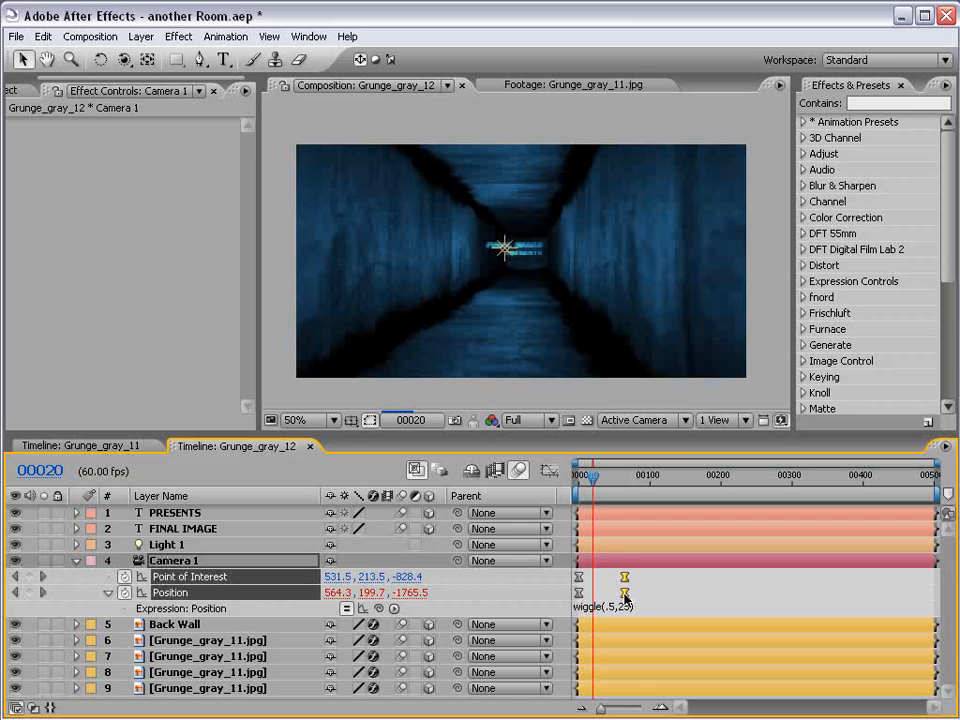
{"action": "left_click_drag", "start_coordinate": [620, 599], "coordinate": [604, 600]}
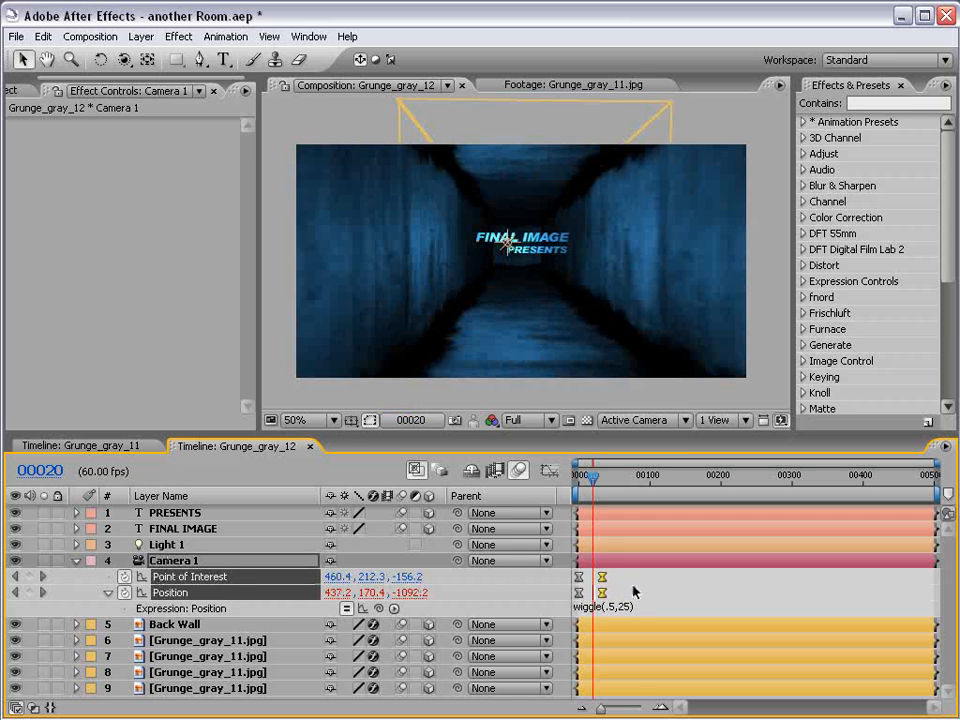
{"action": "left_click", "coordinate": [638, 587]}
{"action": "key", "text": "grave"}
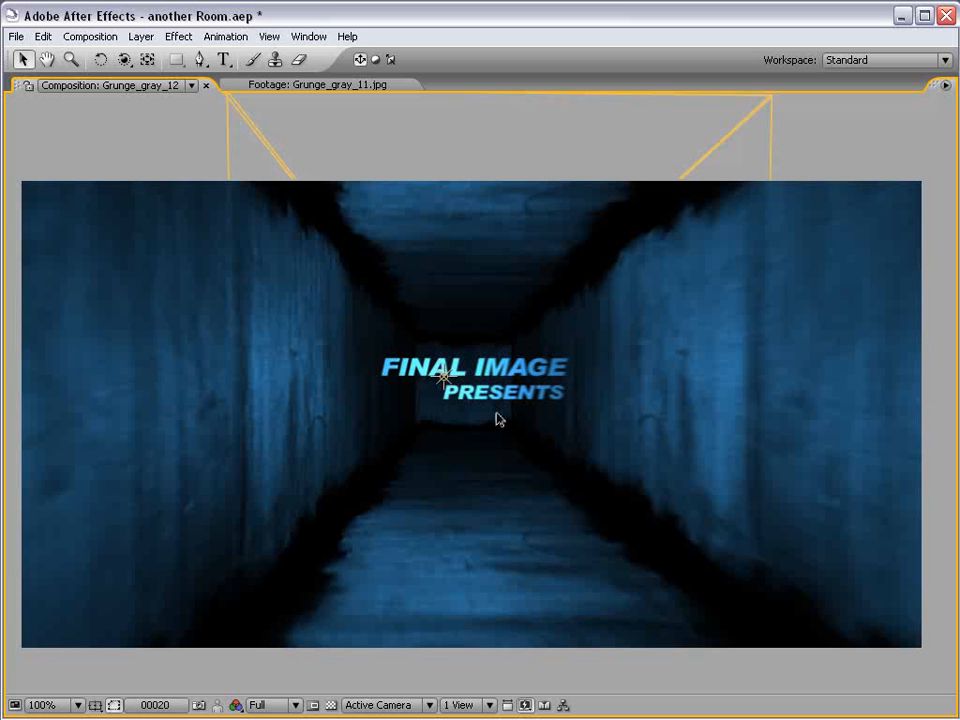
{"action": "key", "text": "grave"}
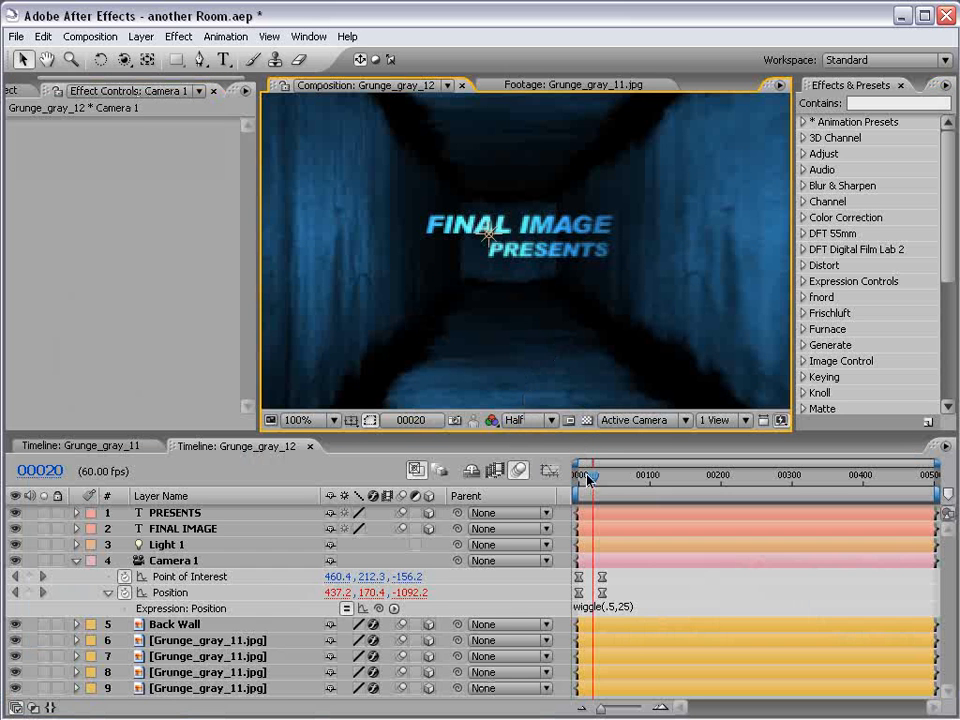
{"action": "left_click_drag", "start_coordinate": [591, 478], "coordinate": [606, 481]}
{"action": "key", "text": "comma"}
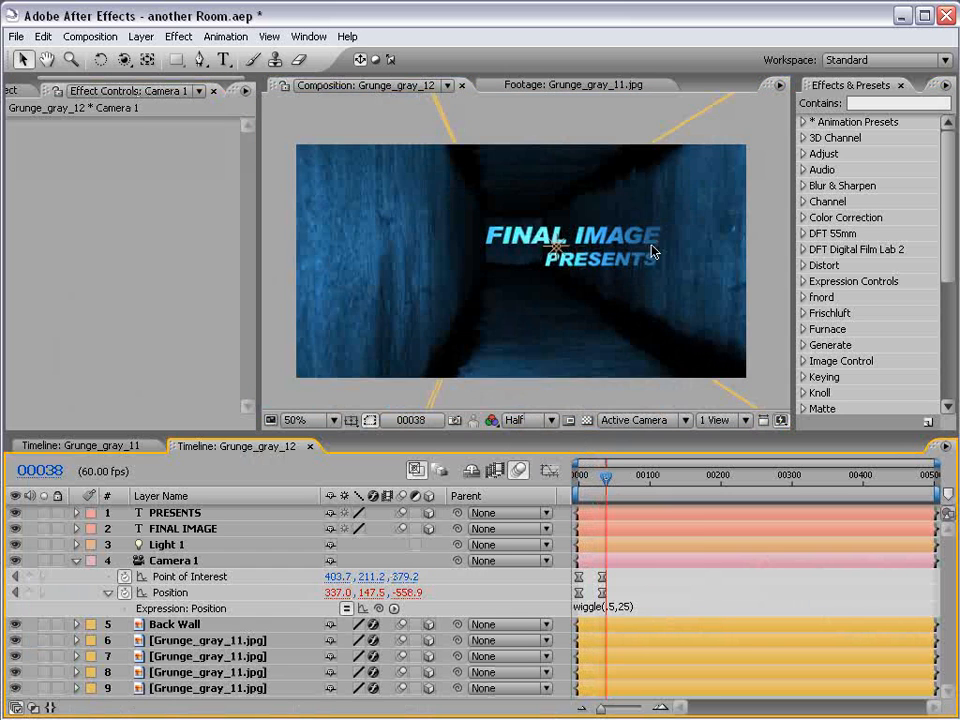
{"action": "key", "text": "grave"}
{"action": "key", "text": "grave"}
Step: Turn on Depth of Field in Camera 1's camera options
{"action": "left_click", "coordinate": [76, 561]}
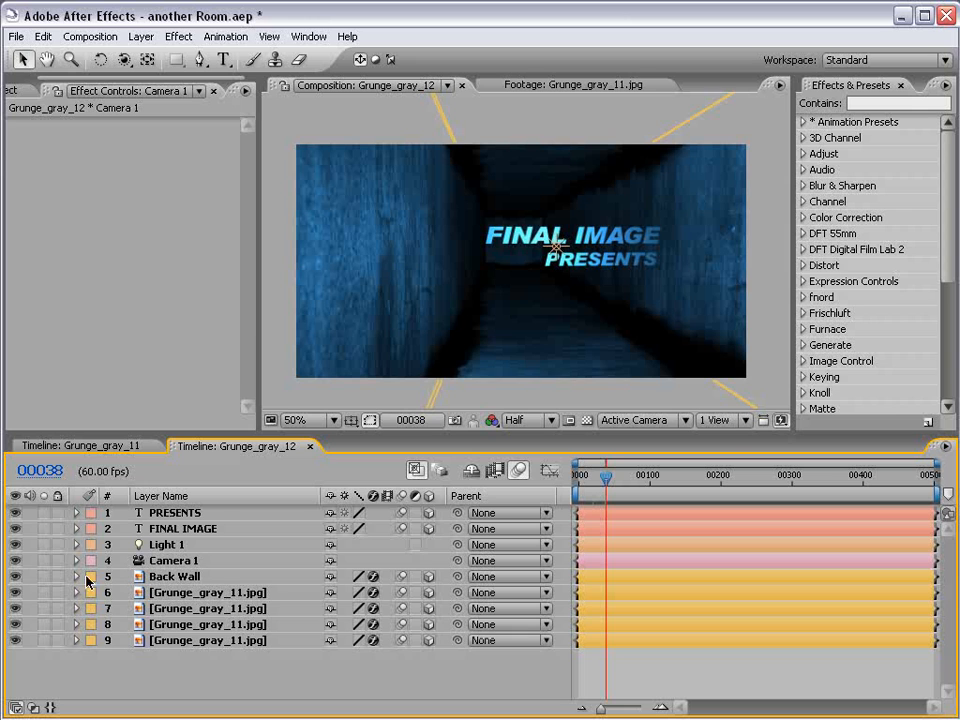
{"action": "left_click", "coordinate": [76, 561]}
{"action": "scroll", "coordinate": [207, 652], "scroll_direction": "down", "scroll_amount": 3}
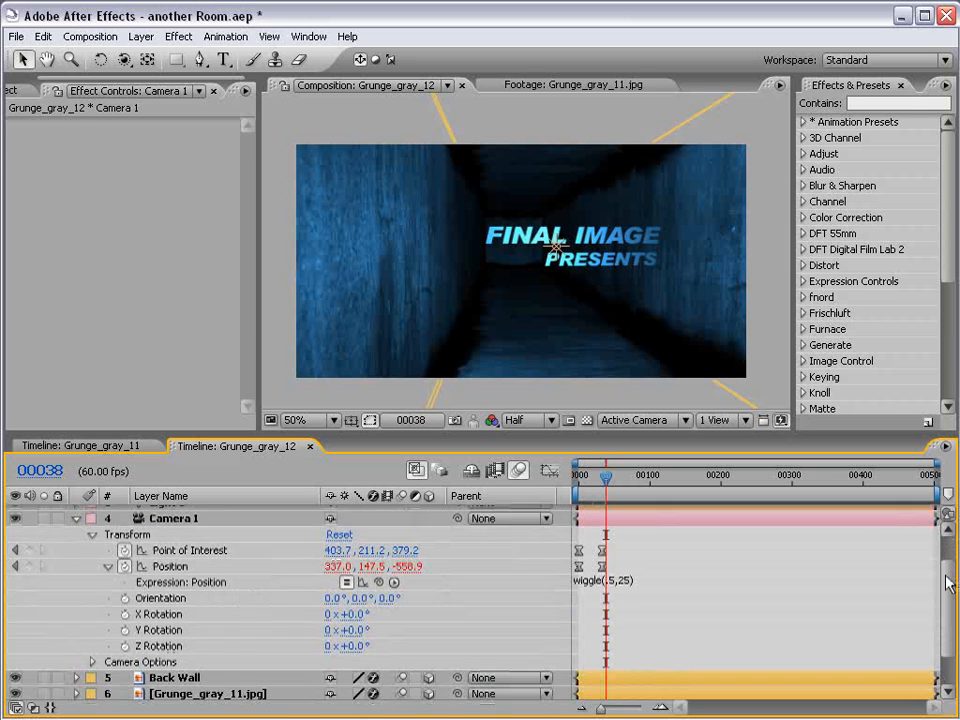
{"action": "left_click", "coordinate": [92, 651]}
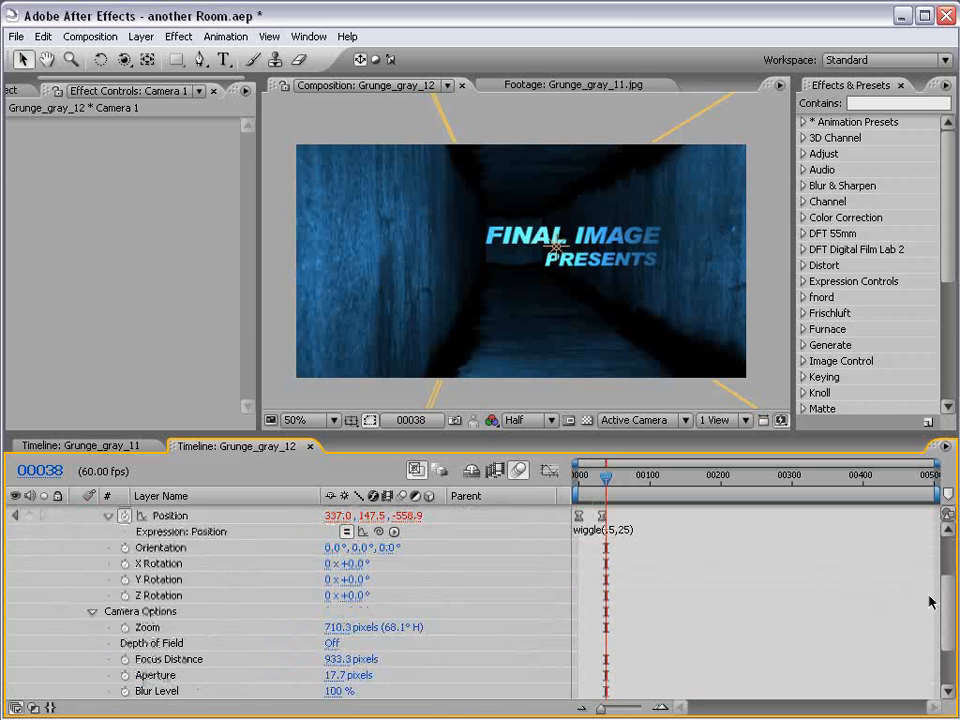
{"action": "left_click_drag", "start_coordinate": [939, 602], "coordinate": [945, 622]}
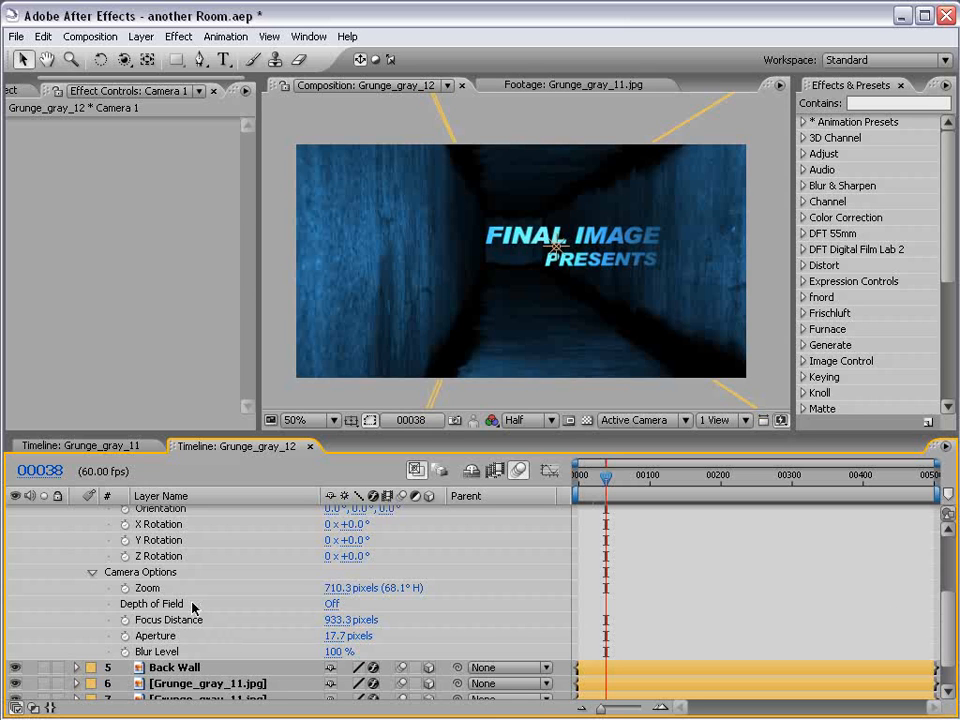
{"action": "left_click", "coordinate": [331, 604]}
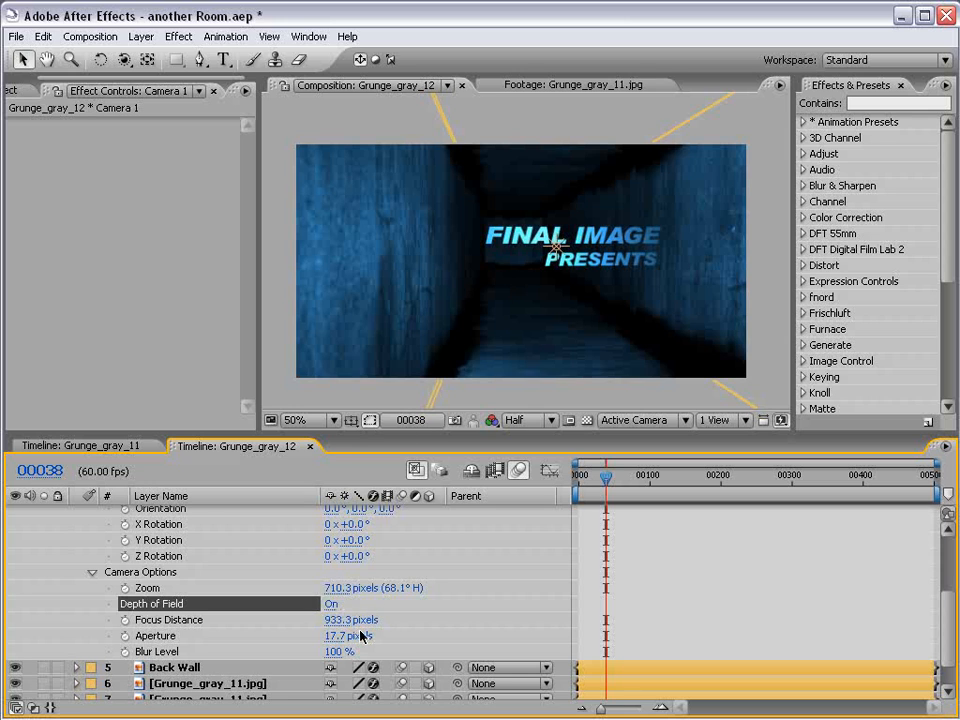
Step: Set Camera 1's Aperture to 128.7 pixels and Blur Level to 161 %, and check the blur in the enlarged view
{"action": "left_click_drag", "start_coordinate": [333, 641], "coordinate": [422, 626]}
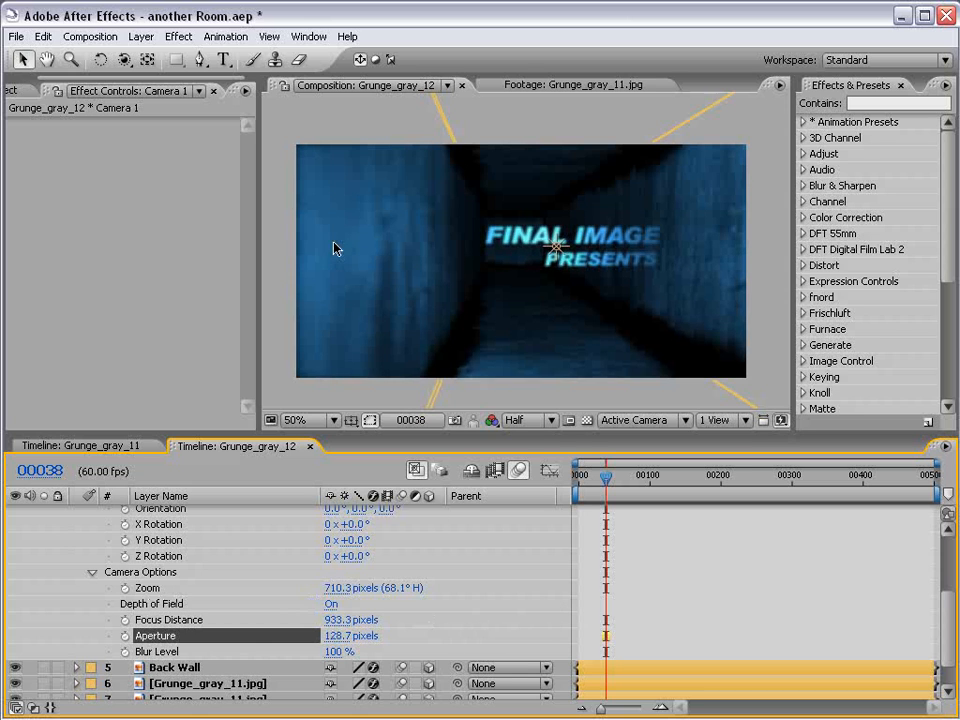
{"action": "left_click_drag", "start_coordinate": [340, 651], "coordinate": [390, 655]}
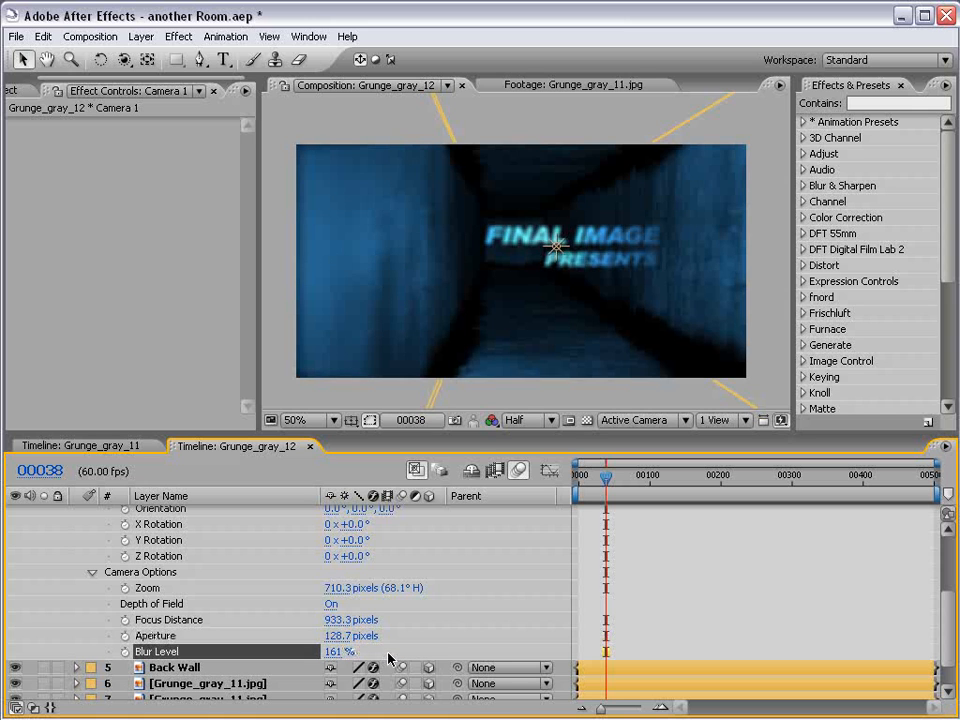
{"action": "key", "text": "grave"}
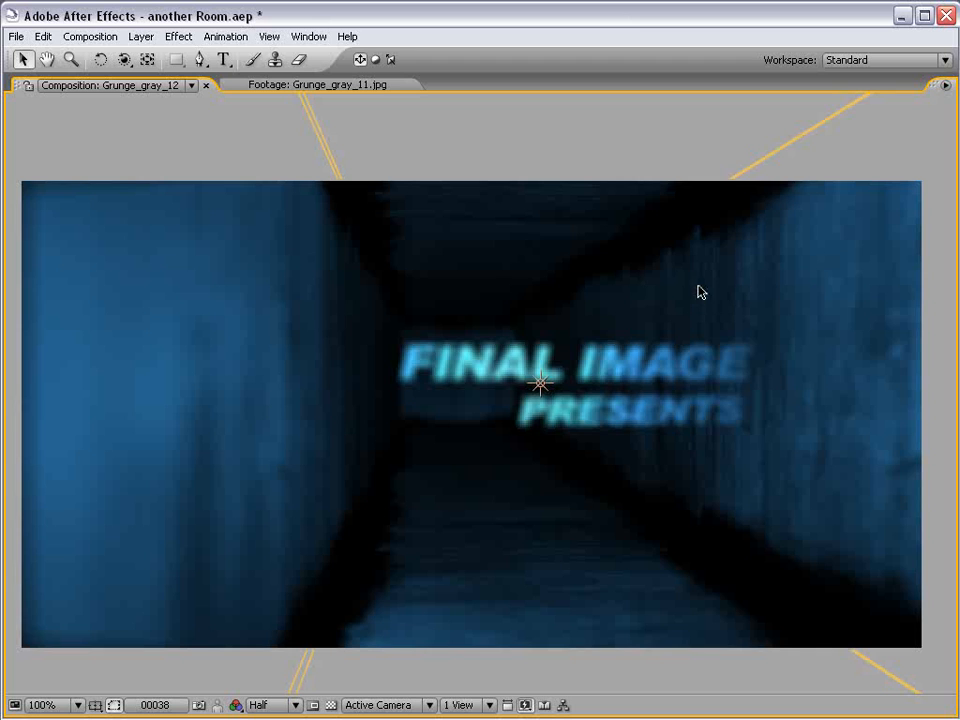
{"action": "key", "text": "grave"}
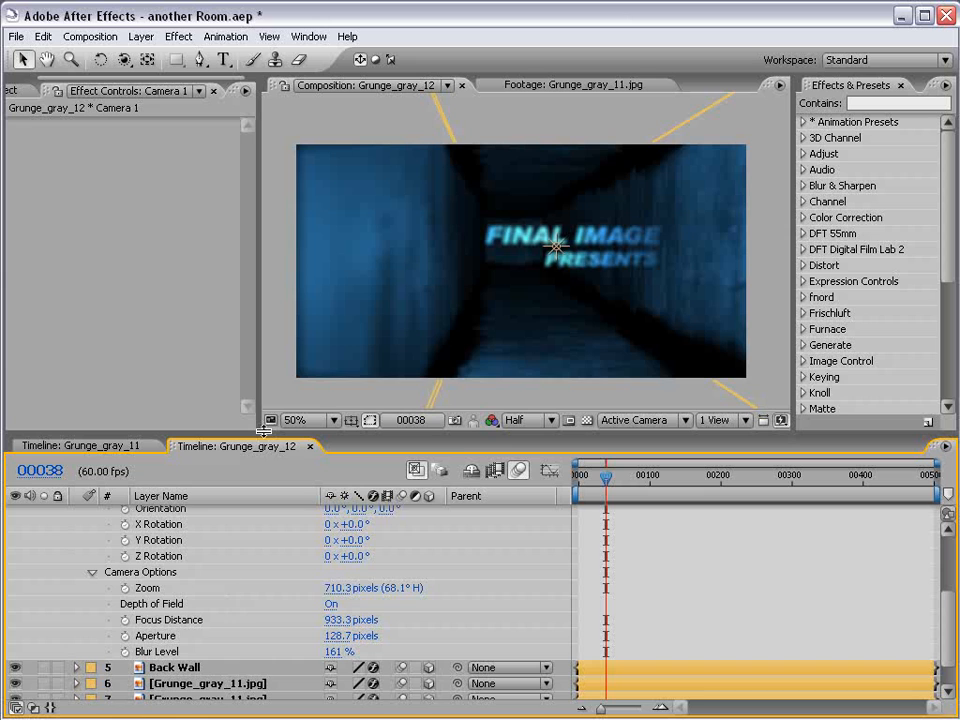
Step: Adjust Camera 1's Focus Distance to 570.3 pixels to focus on the title text, and check it in the enlarged view
{"action": "left_click_drag", "start_coordinate": [266, 434], "coordinate": [267, 338]}
{"action": "scroll", "coordinate": [272, 452], "scroll_direction": "up", "scroll_amount": 2}
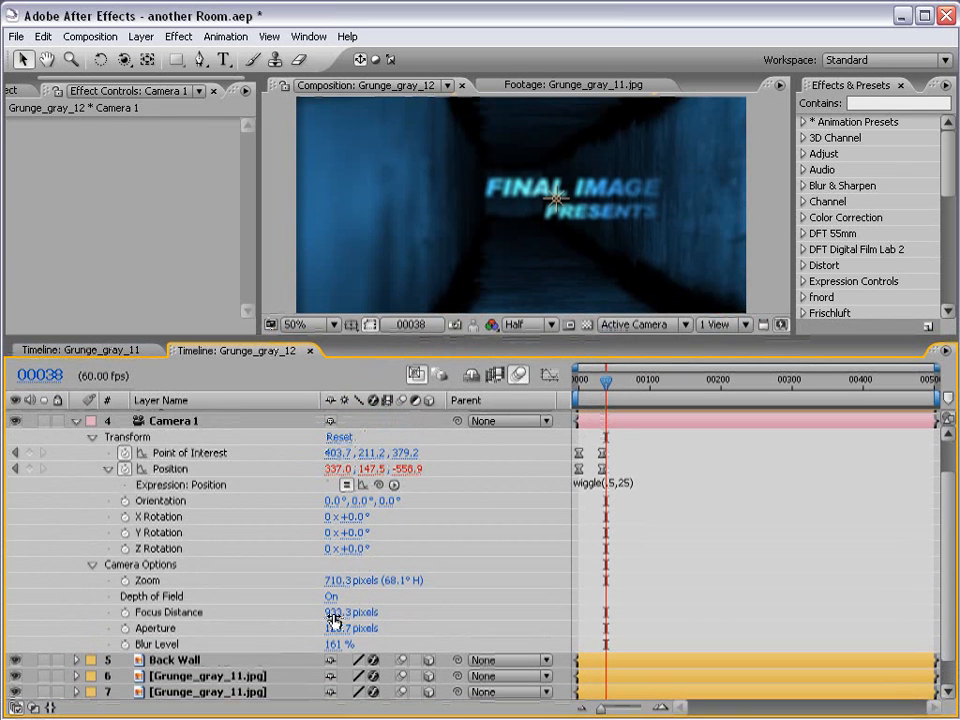
{"action": "left_click_drag", "start_coordinate": [350, 612], "coordinate": [190, 600]}
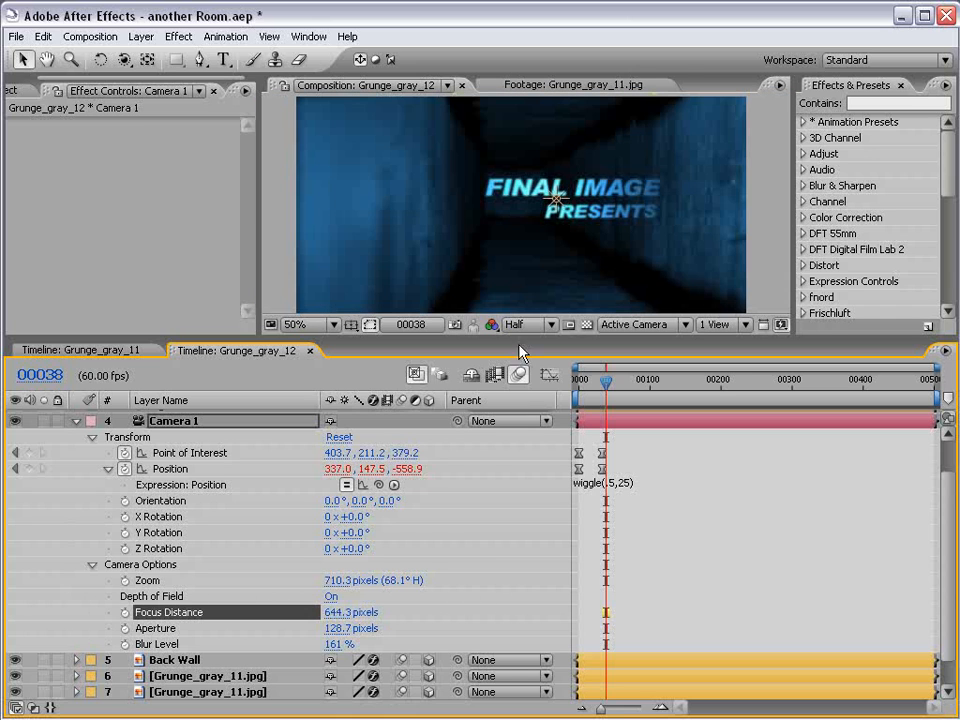
{"action": "left_click_drag", "start_coordinate": [350, 612], "coordinate": [136, 611]}
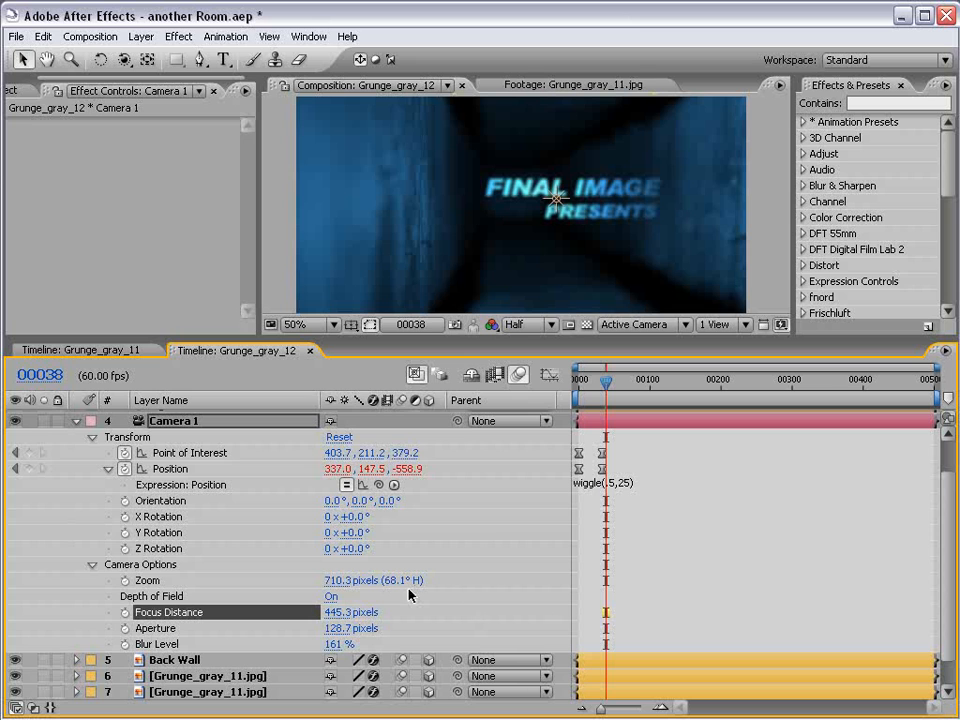
{"action": "left_click_drag", "start_coordinate": [332, 612], "coordinate": [445, 609]}
{"action": "key", "text": "grave"}
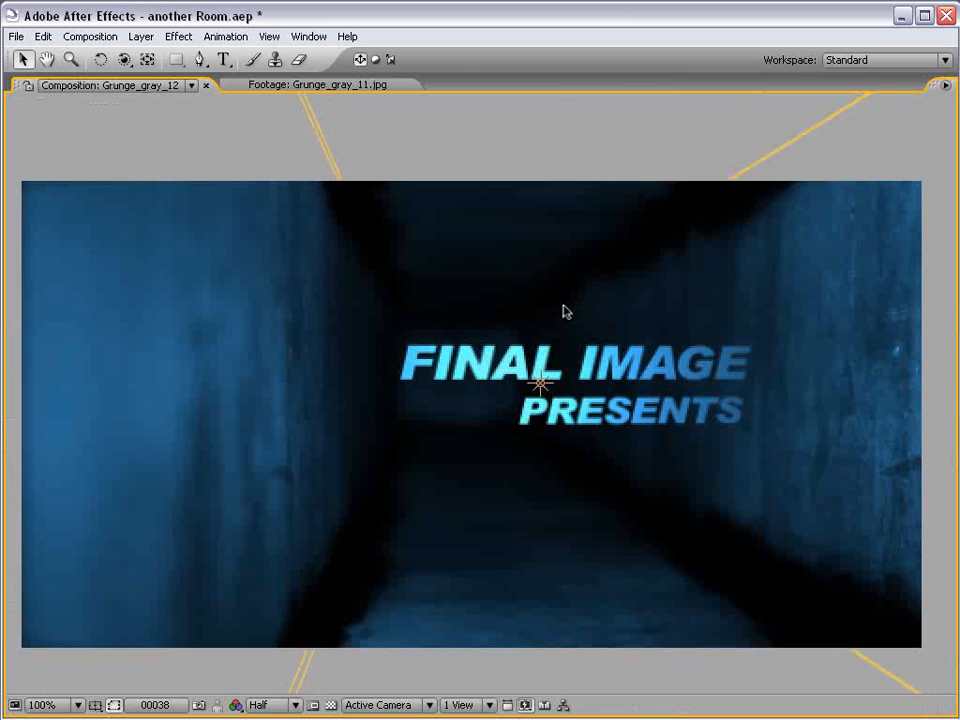
{"action": "key", "text": "grave"}
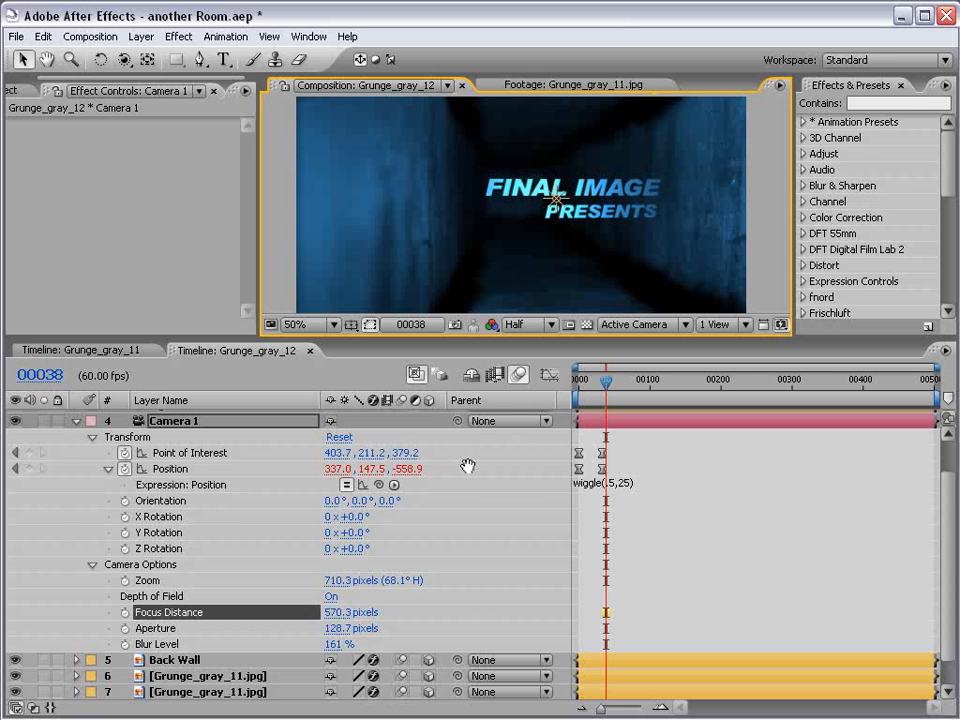
Step: Give Camera 1's Focus Distance the expression length(thisComp.layer("FINAL IMAGE").transform.position,transform.position), linking it to the FINAL IMAGE and camera positions
{"action": "scroll", "coordinate": [450, 500], "scroll_direction": "up", "scroll_amount": 2}
{"action": "left_click", "coordinate": [188, 434]}
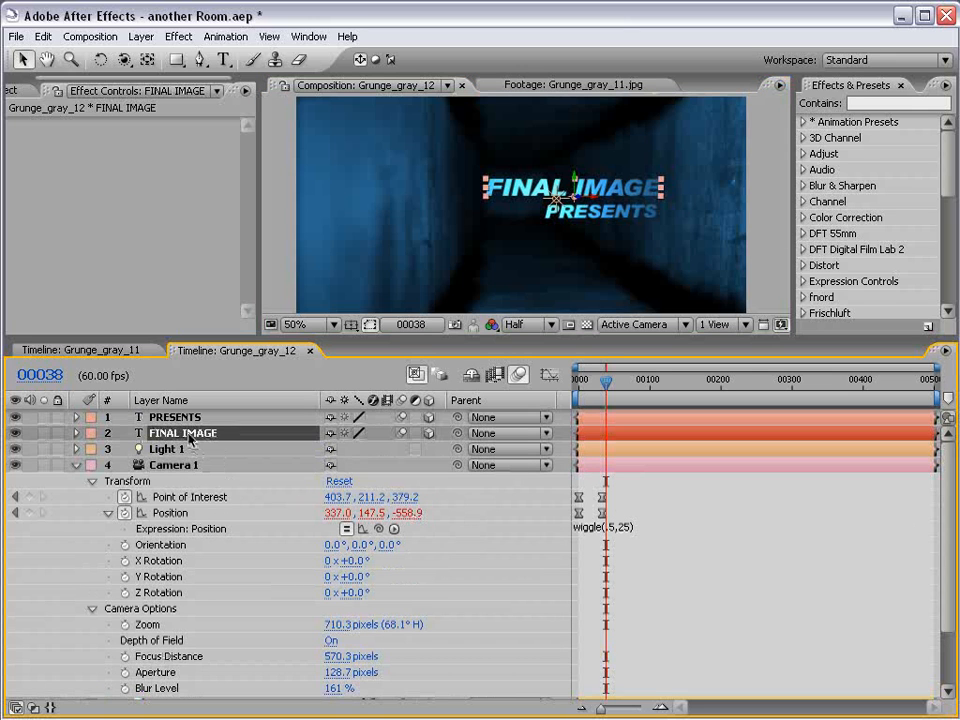
{"action": "key", "text": "p"}
{"action": "scroll", "coordinate": [368, 583], "scroll_direction": "down", "scroll_amount": 1}
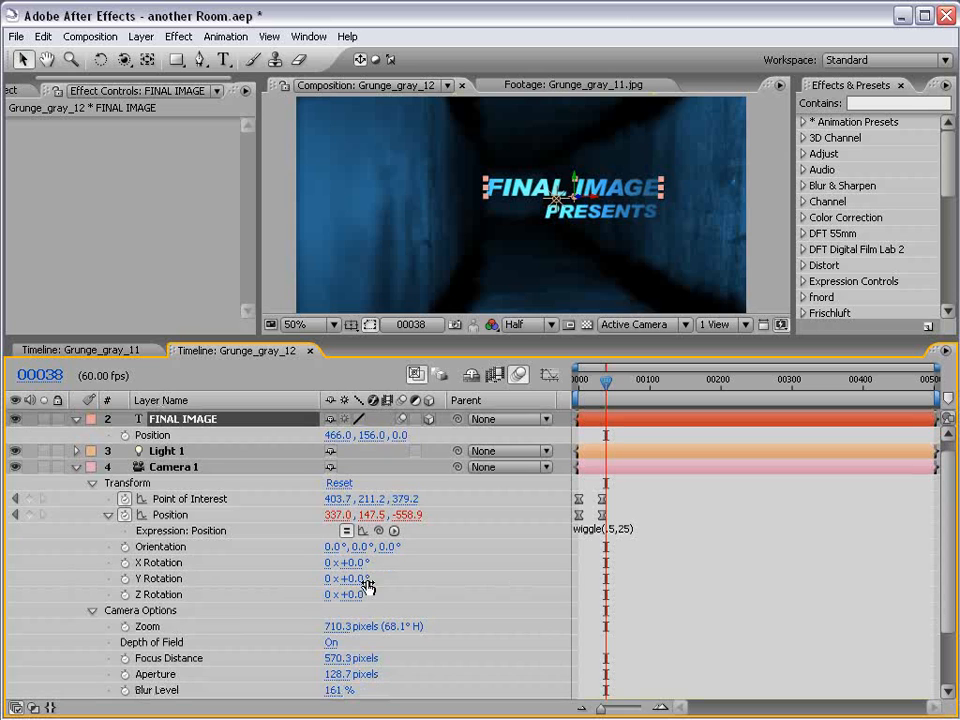
{"action": "left_click", "coordinate": [125, 658], "text": "alt"}
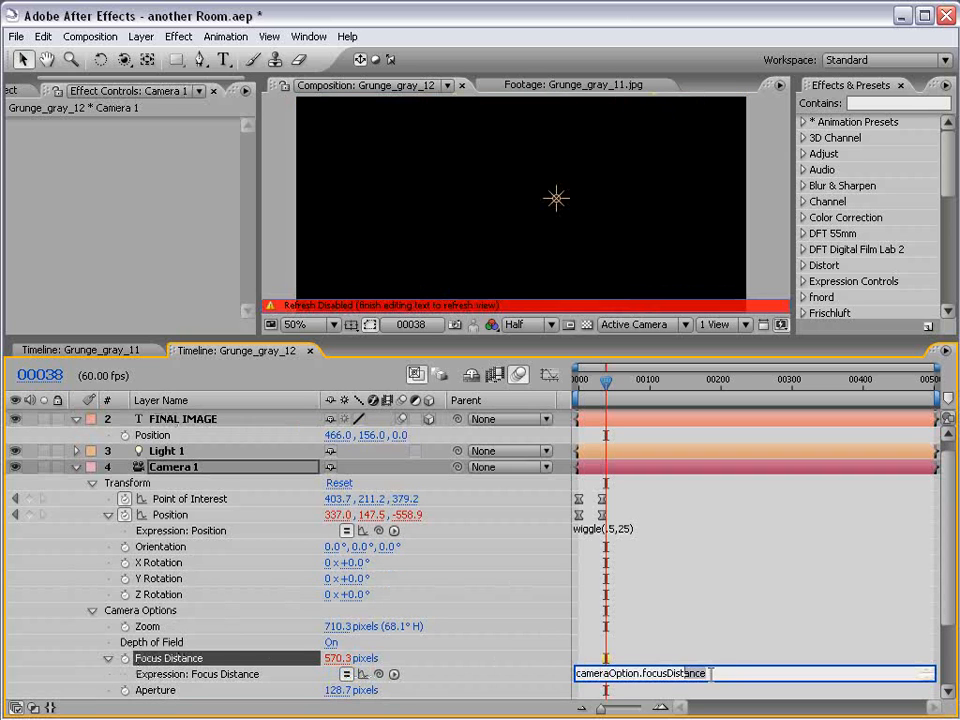
{"action": "left_click_drag", "start_coordinate": [710, 673], "coordinate": [567, 679]}
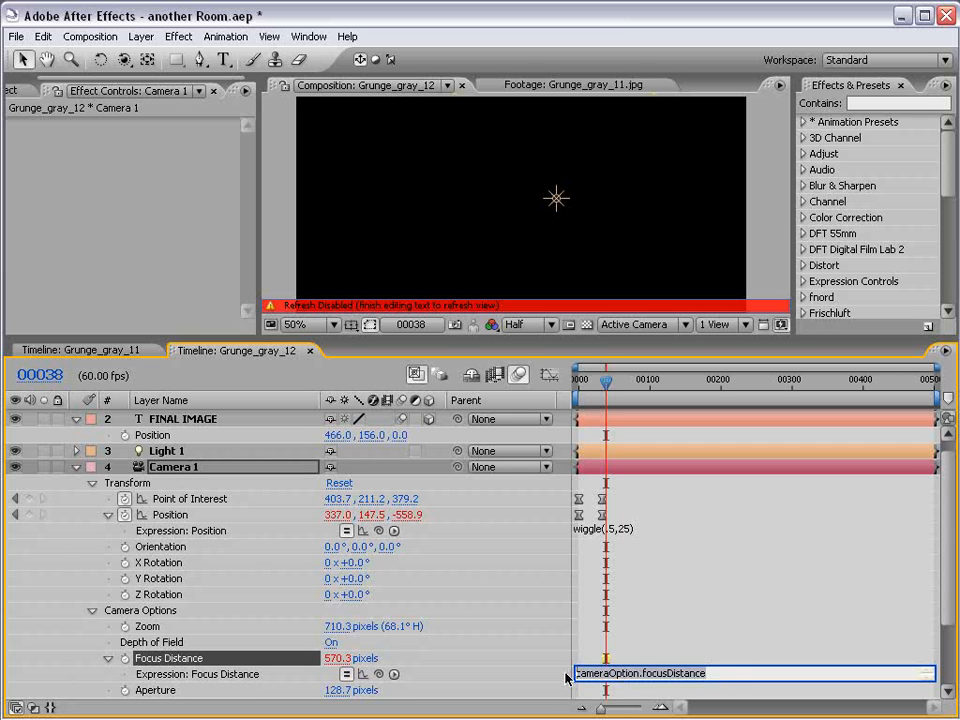
{"action": "key", "text": "BackSpace"}
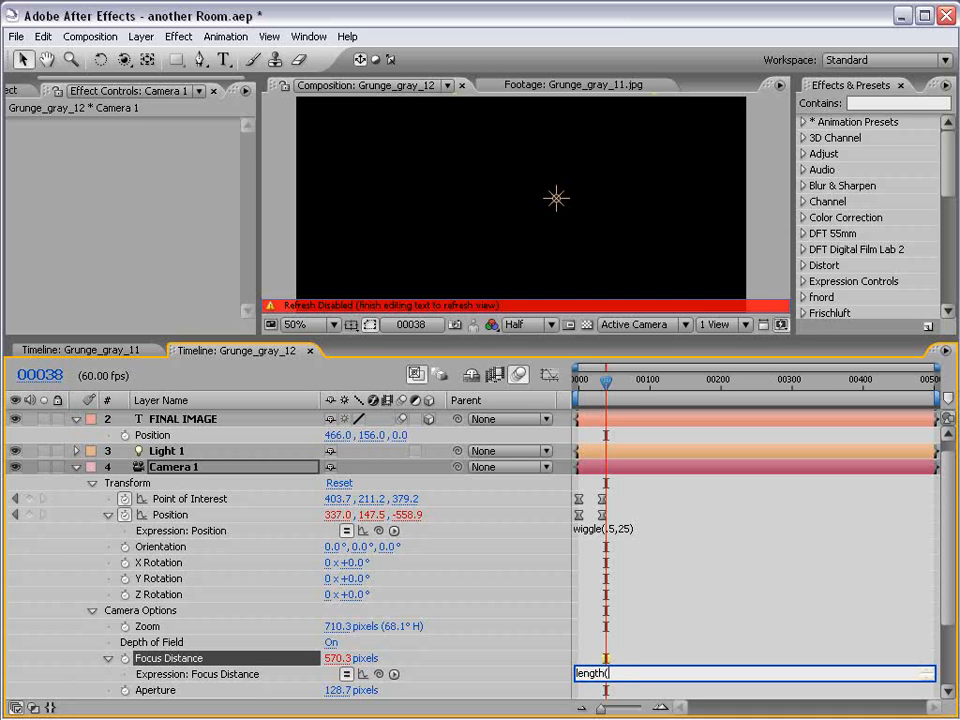
{"action": "left_click_drag", "start_coordinate": [379, 675], "coordinate": [172, 443]}
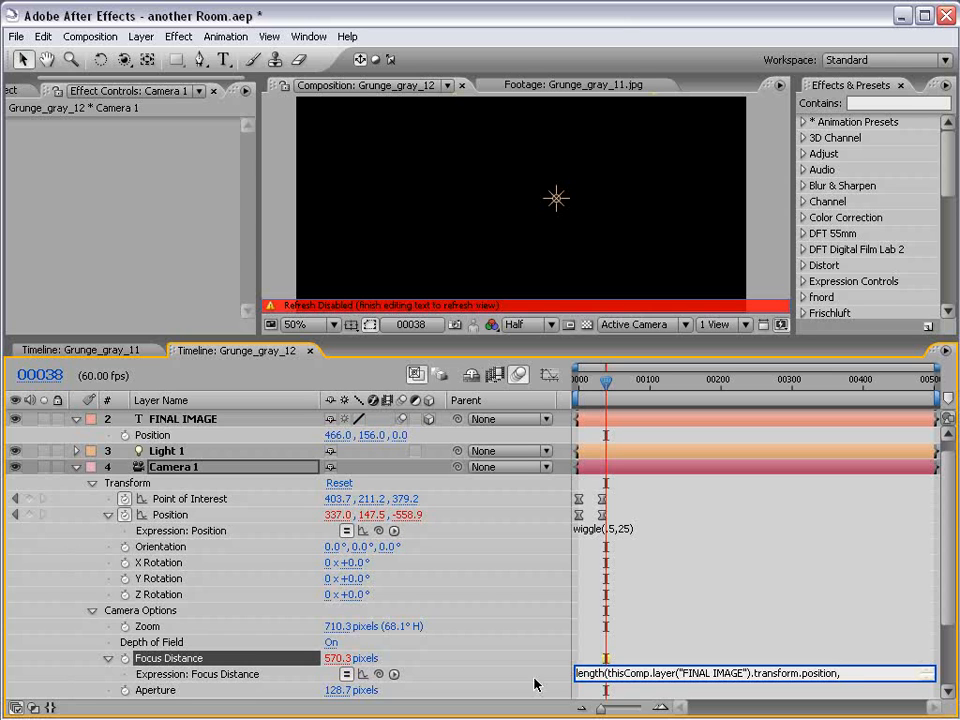
{"action": "left_click_drag", "start_coordinate": [378, 674], "coordinate": [165, 521]}
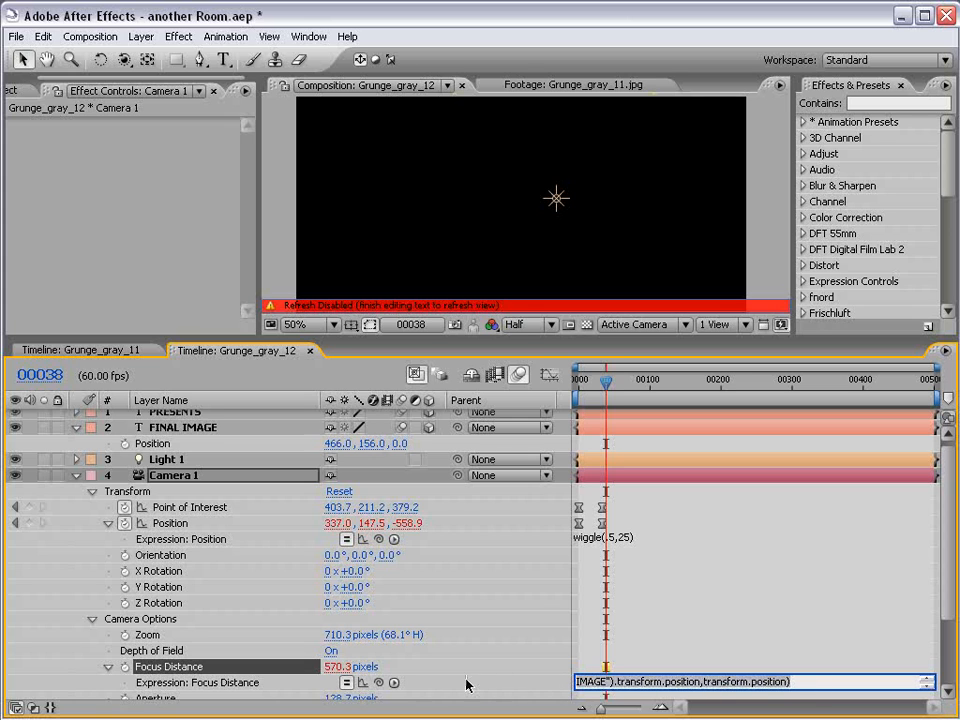
{"action": "left_click", "coordinate": [753, 670]}
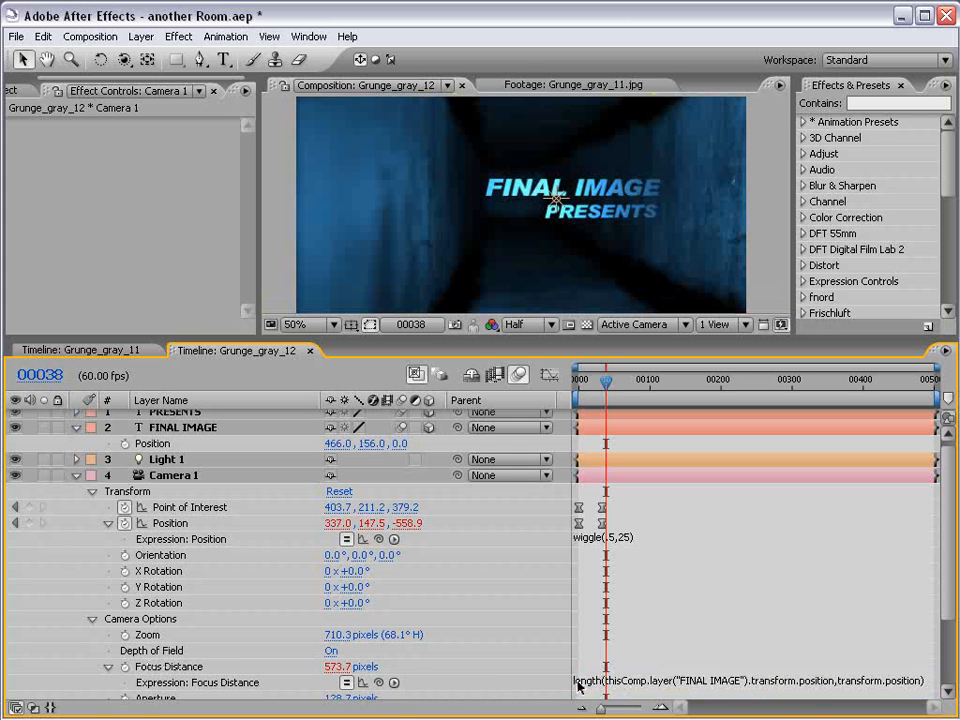
Step: Review the Focus Distance expression and check how the focus distance changes at frame 18 and at the first frame
{"action": "left_click", "coordinate": [591, 681]}
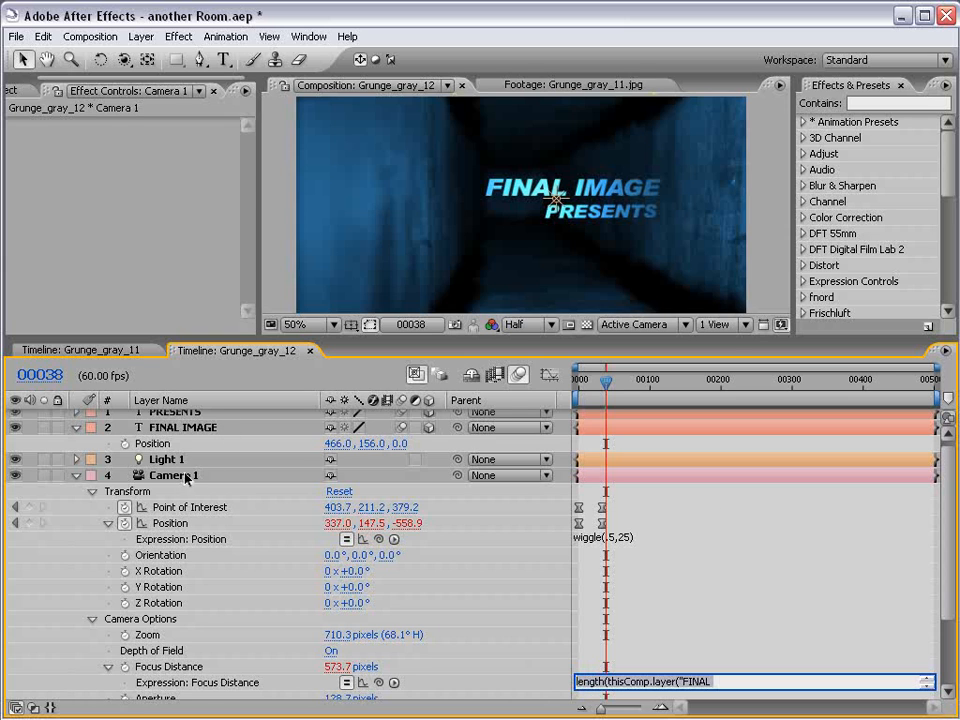
{"action": "left_click", "coordinate": [478, 614]}
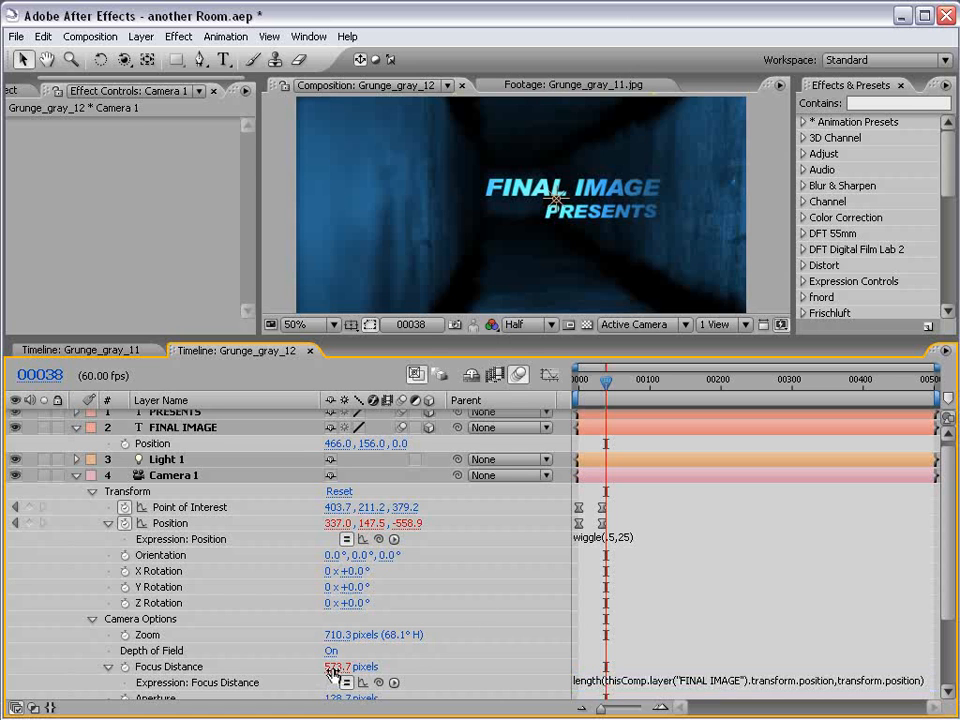
{"action": "left_click_drag", "start_coordinate": [605, 382], "coordinate": [592, 386]}
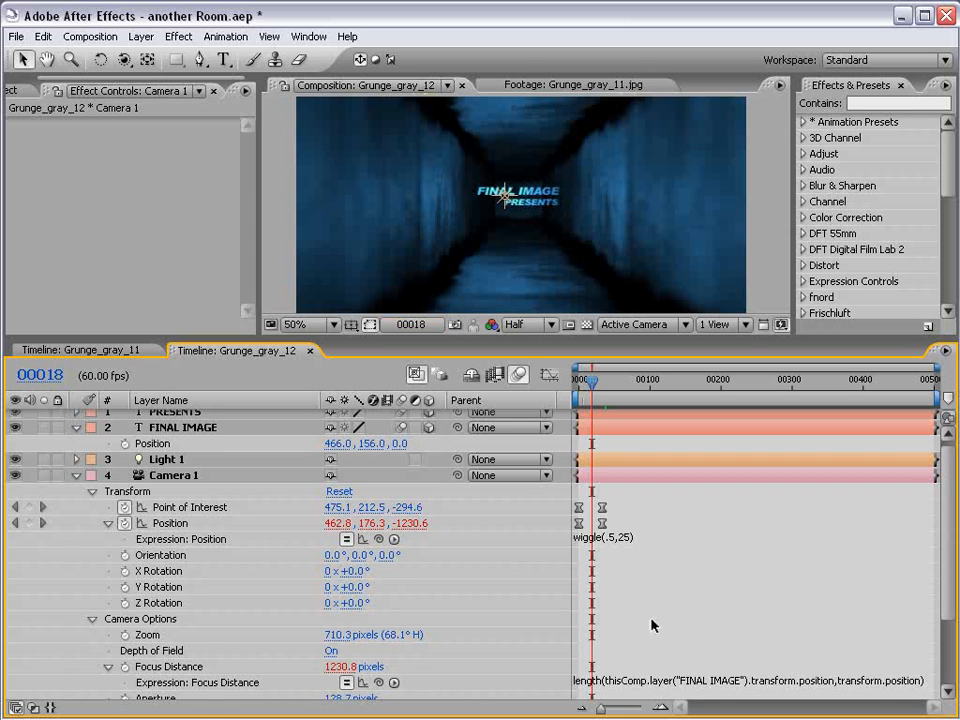
{"action": "left_click_drag", "start_coordinate": [591, 383], "coordinate": [574, 384]}
Step: Set the composition's preview resolution to Full and run a RAM preview of the enlarged view from the first frame
{"action": "key", "text": "grave"}
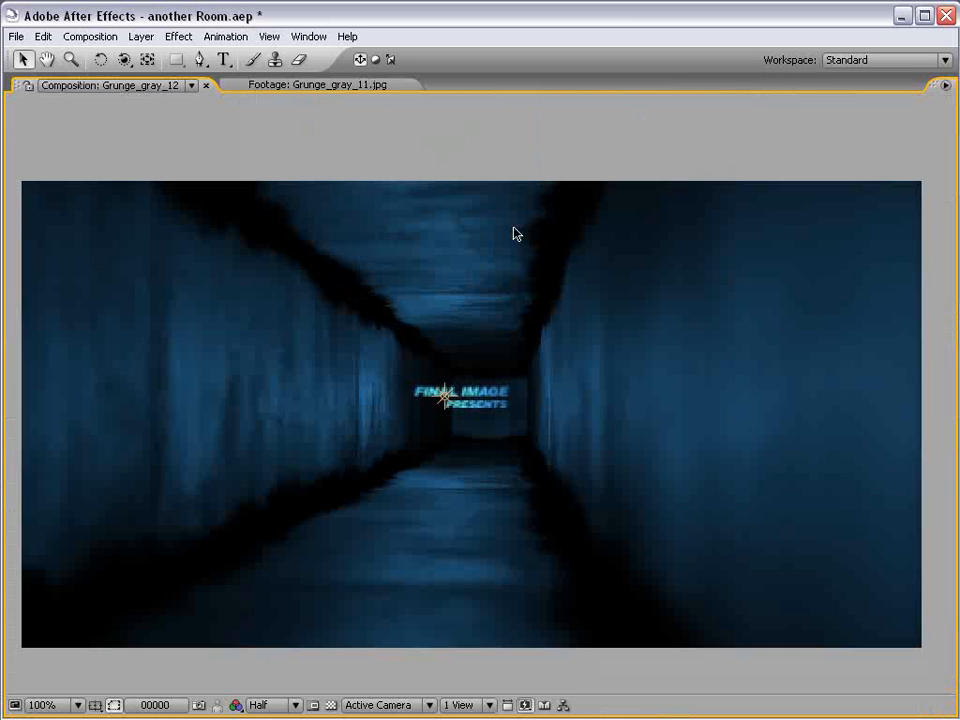
{"action": "left_click", "coordinate": [279, 706]}
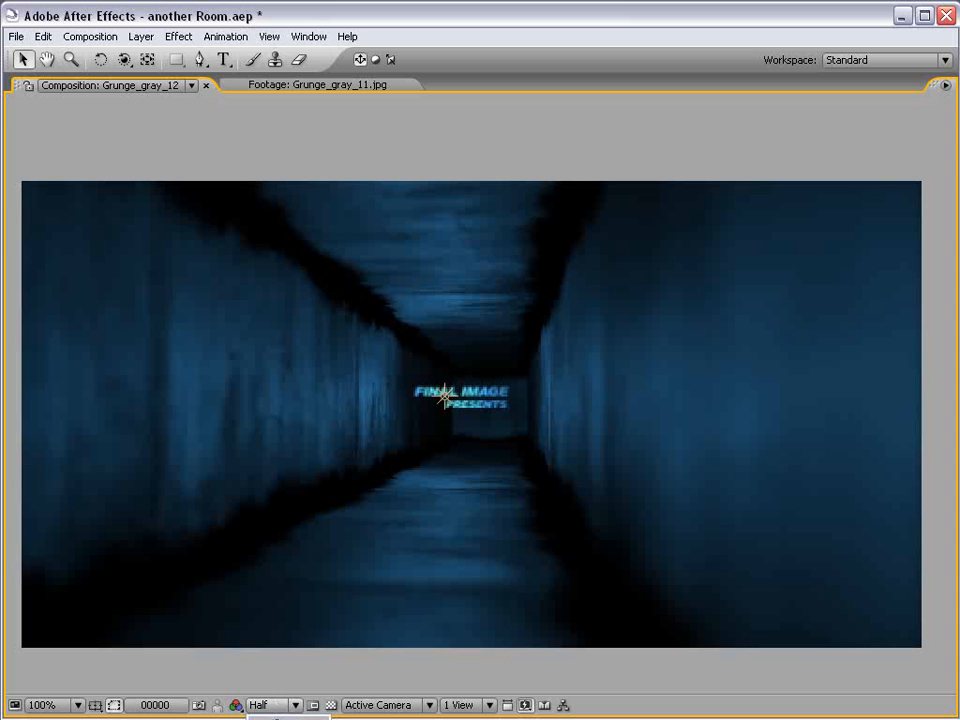
{"action": "left_click", "coordinate": [279, 719]}
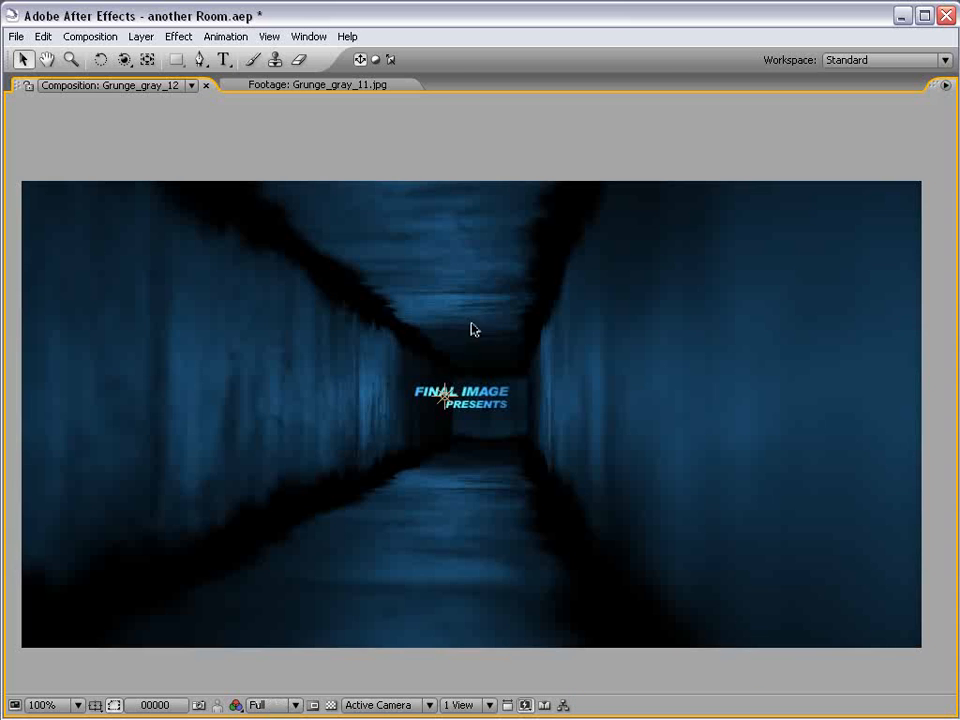
{"action": "key", "text": "grave"}
{"action": "key", "text": "comma"}
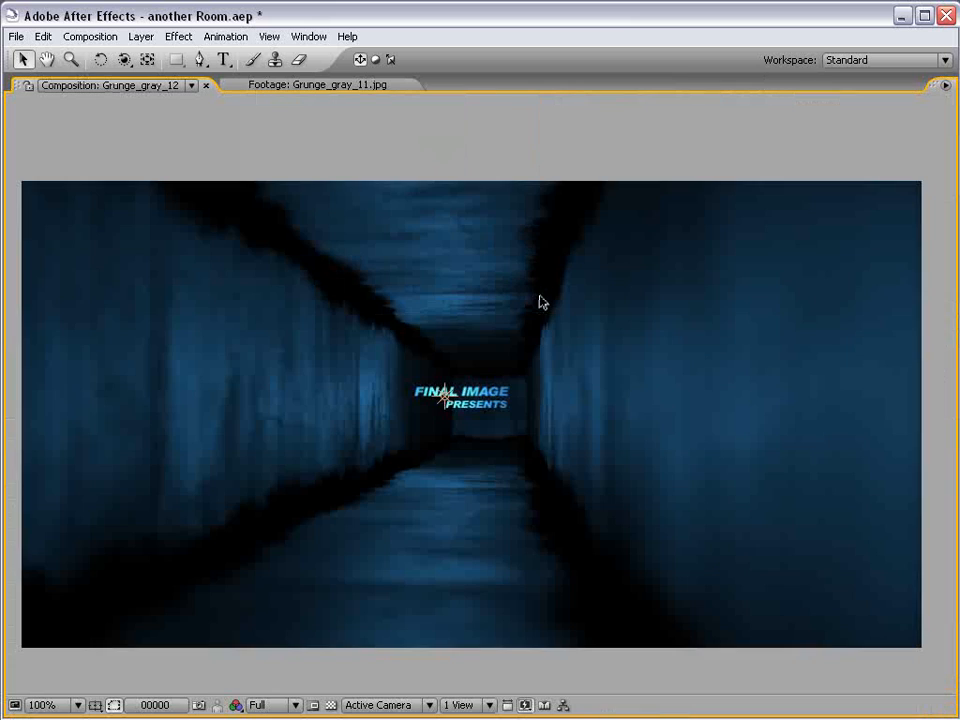
{"action": "key", "text": "KP_0"}
{"action": "key", "text": "KP_0"}
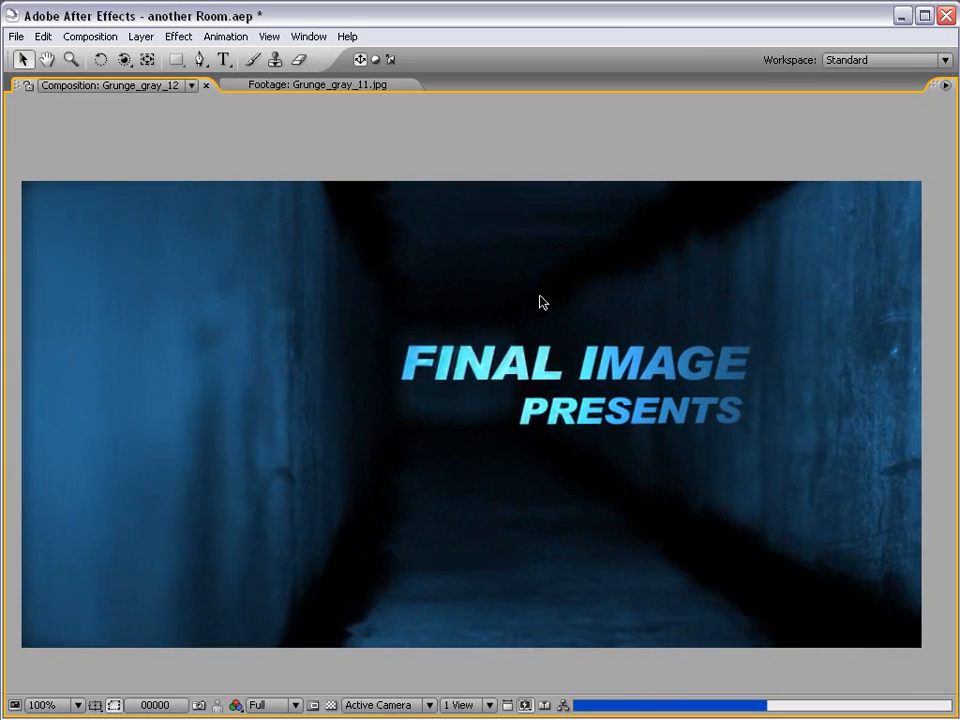
{"action": "key", "text": "space"}
{"action": "key", "text": "grave"}
{"action": "key", "text": "comma"}
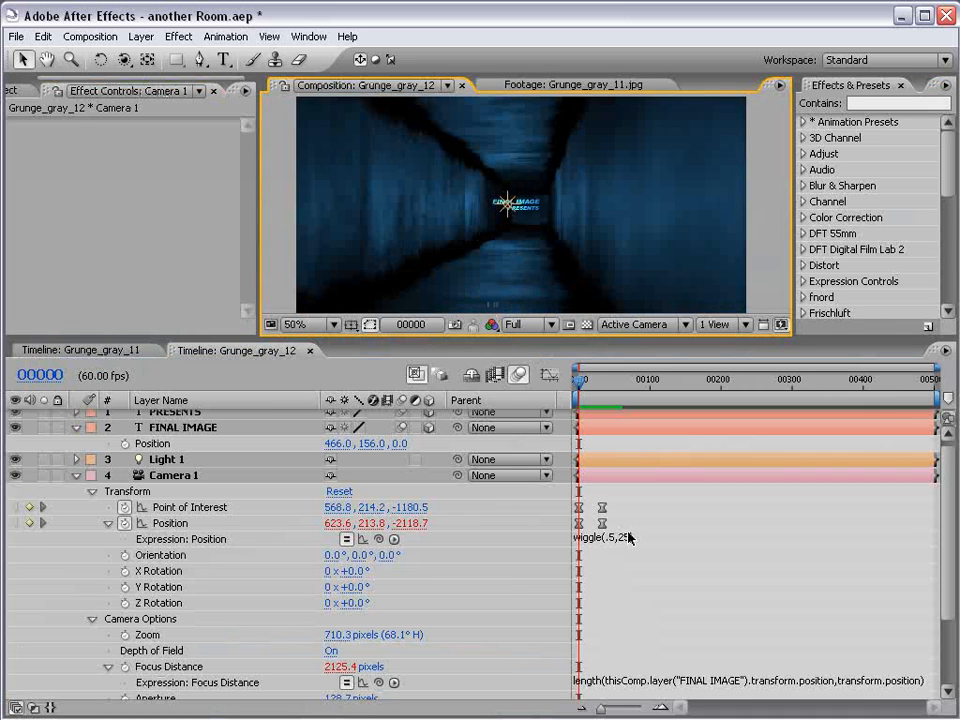
Step: Change the wiggle expression on Camera 1's Position to a frequency of .75 and an amplitude of 35
{"action": "left_click", "coordinate": [628, 538]}
{"action": "left_click_drag", "start_coordinate": [634, 539], "coordinate": [621, 539]}
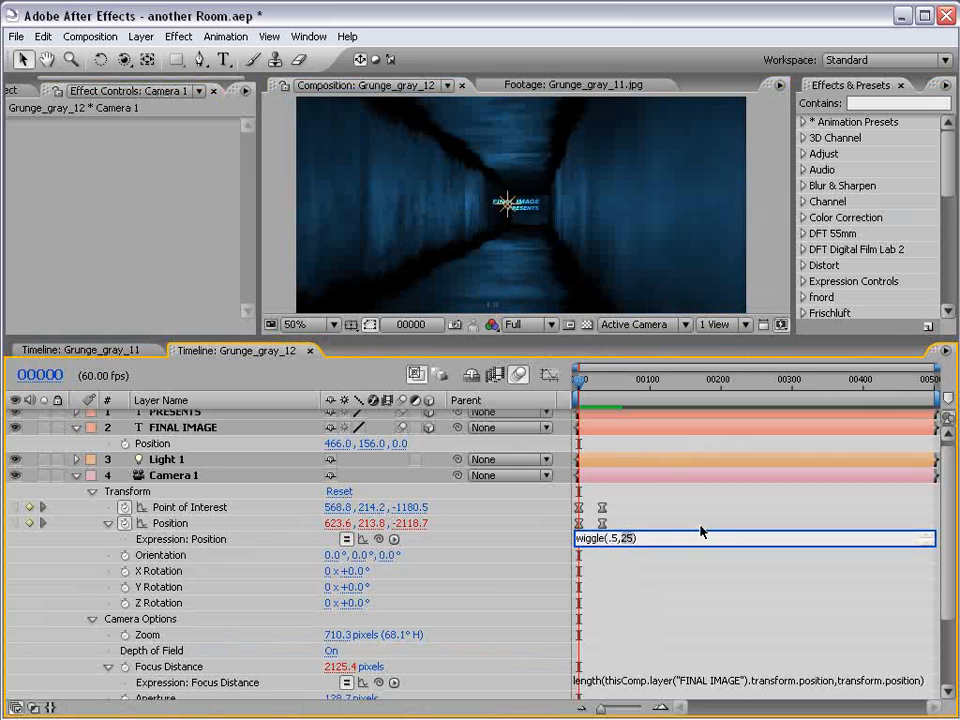
{"action": "type", "text": "35"}
{"action": "left_click", "coordinate": [614, 539]}
{"action": "key", "text": "BackSpace"}
{"action": "type", "text": "75"}
{"action": "double_click", "coordinate": [617, 540]}
{"action": "left_click_drag", "start_coordinate": [640, 539], "coordinate": [628, 539]}
{"action": "left_click", "coordinate": [640, 524]}
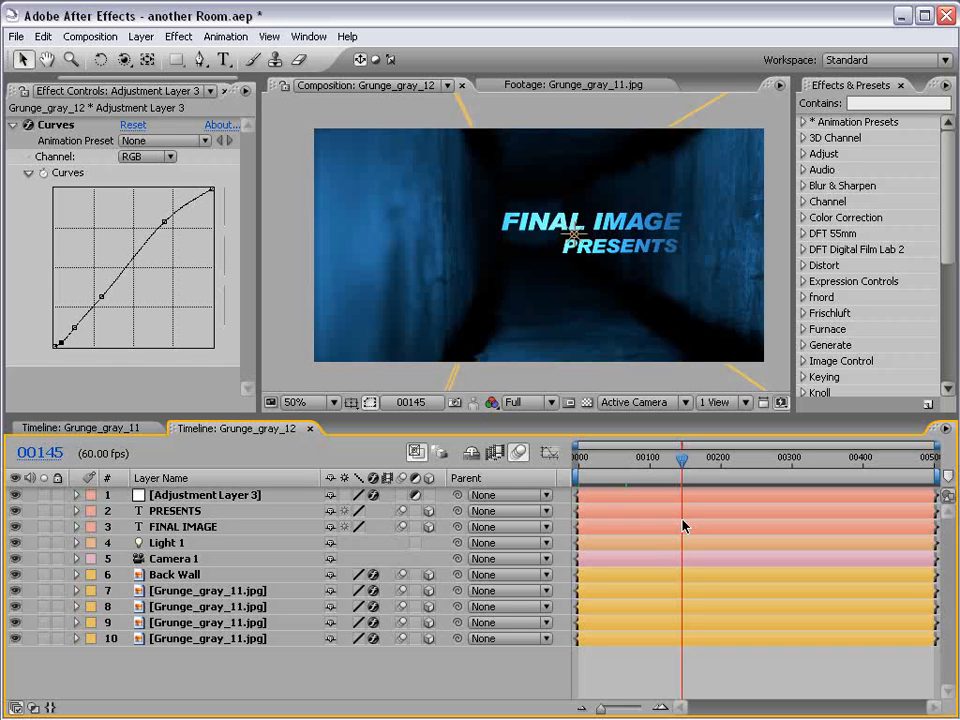
Step: Open the Grunge_gray_11 composition in the enlarged view at frame 37 and activate a camera movement tool
{"action": "left_click", "coordinate": [658, 668]}
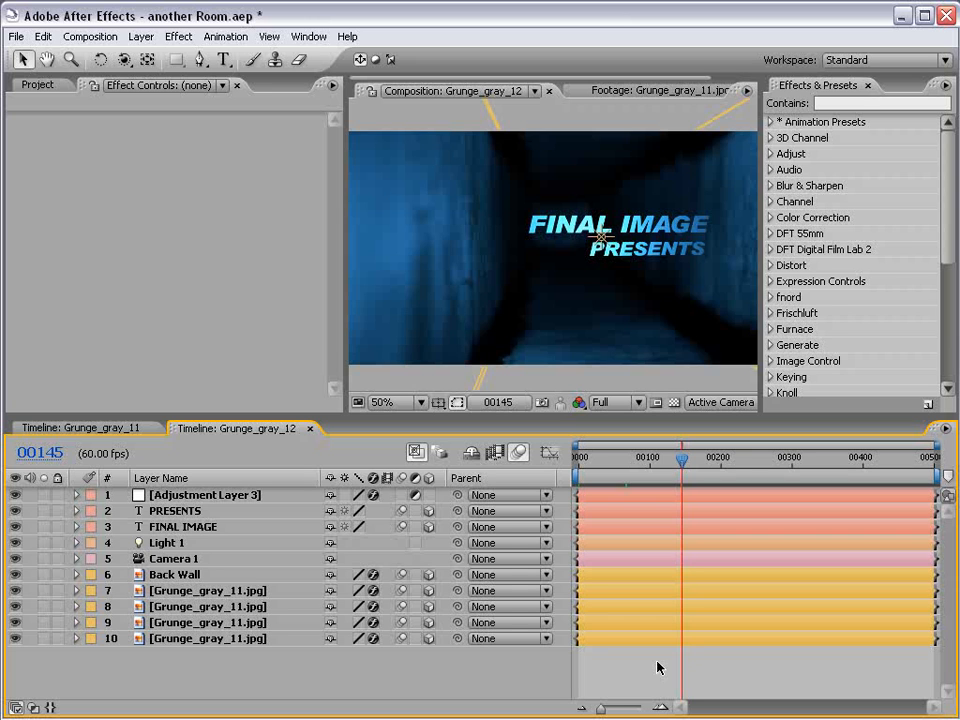
{"action": "left_click", "coordinate": [115, 429]}
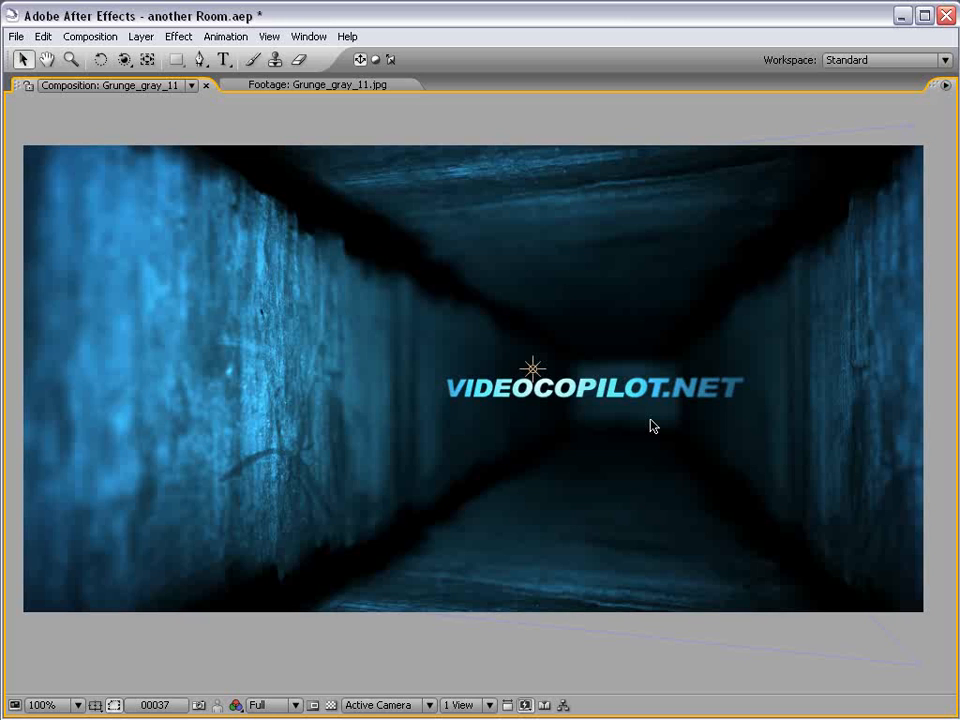
{"action": "key", "text": "c"}
{"action": "key", "text": "c"}
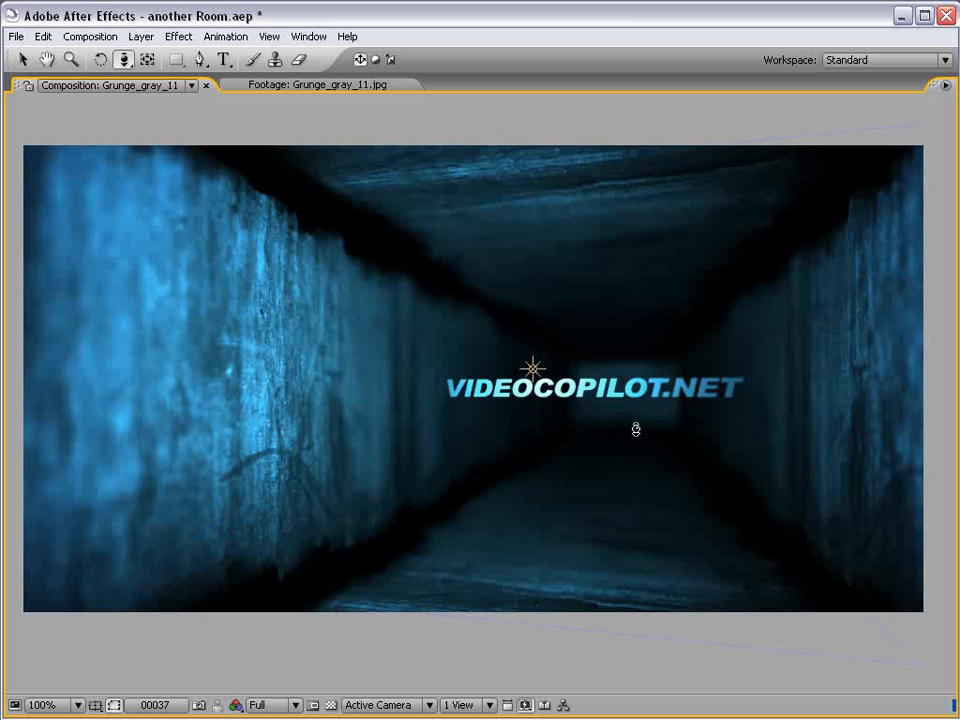